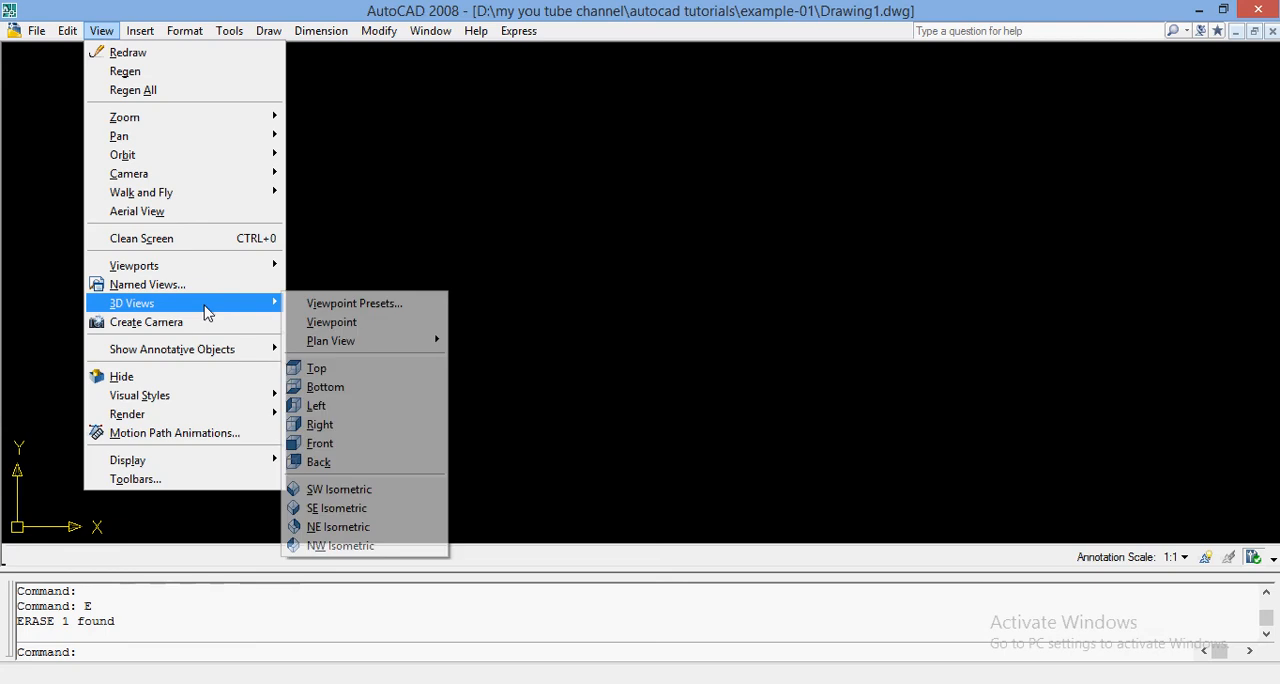
Switch the empty drawing to the SE Isometric view with the 3D Wireframe visual style.
click(360, 507)
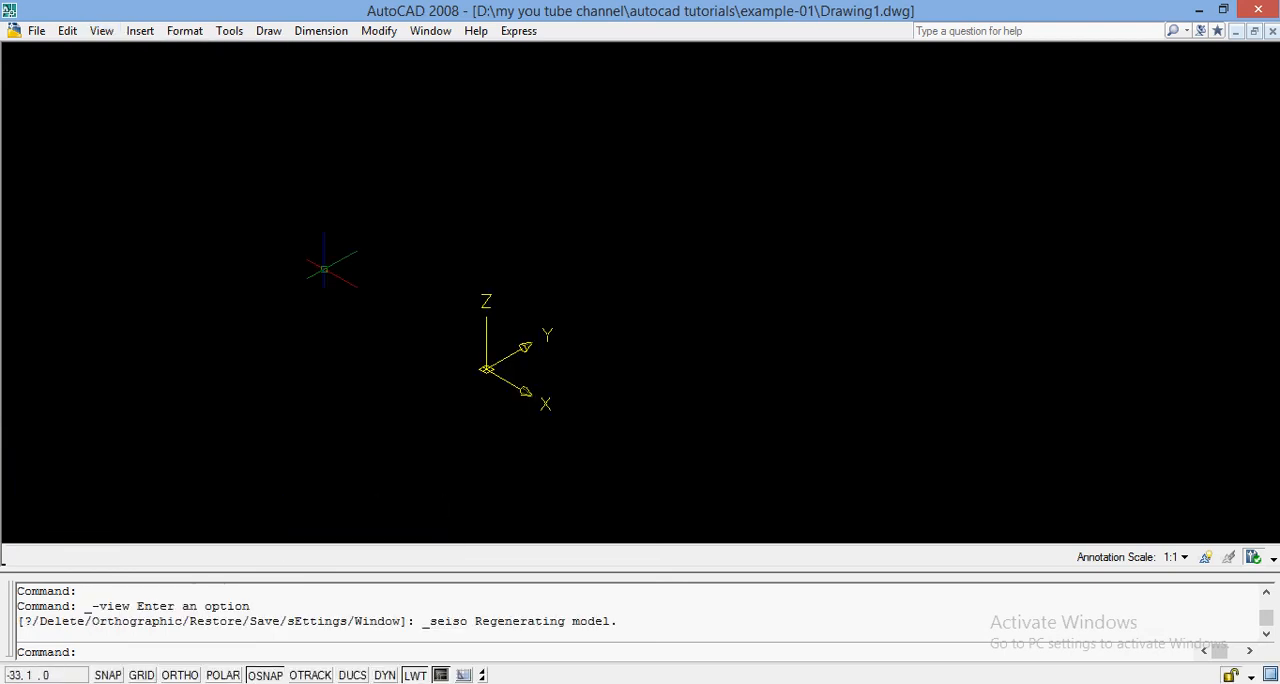
click(103, 36)
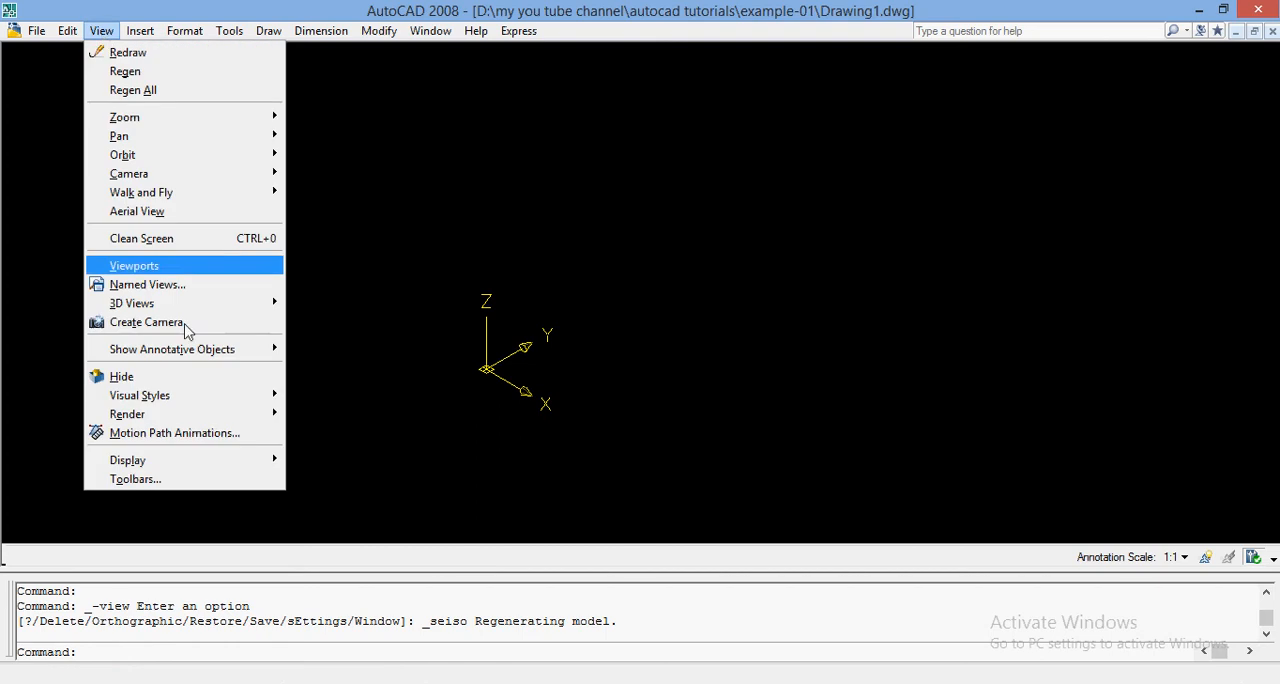
mouse_move(182, 400)
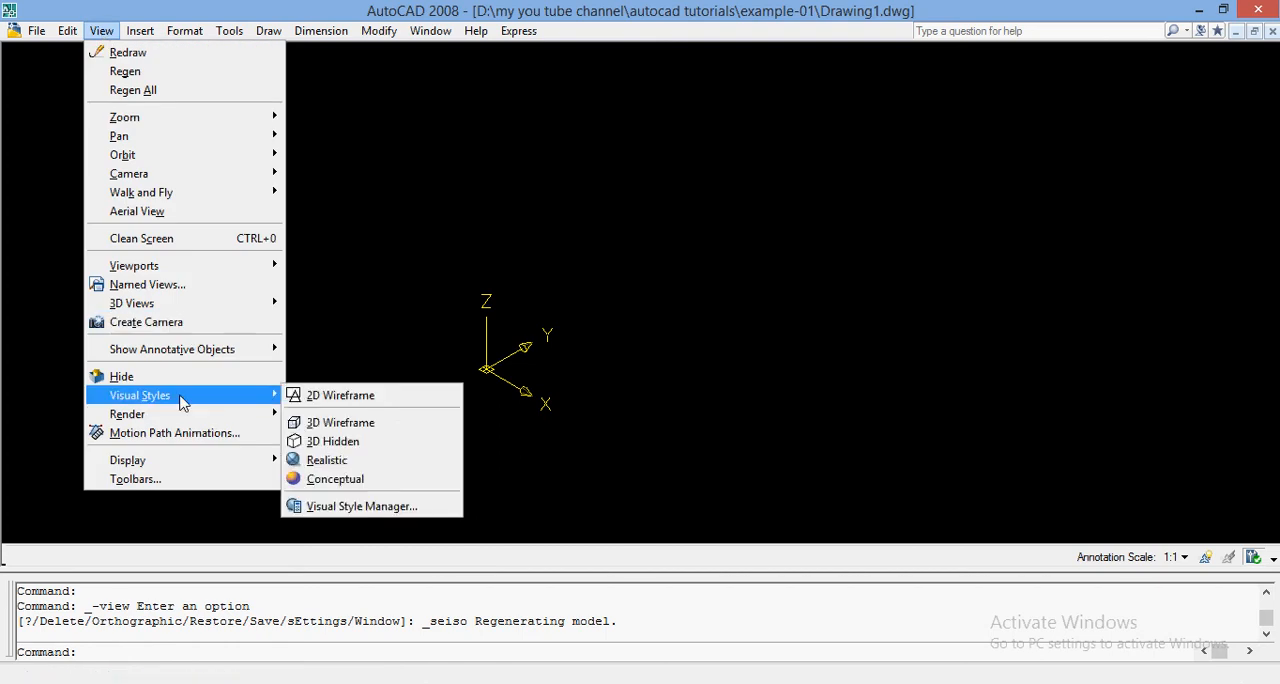
click(341, 423)
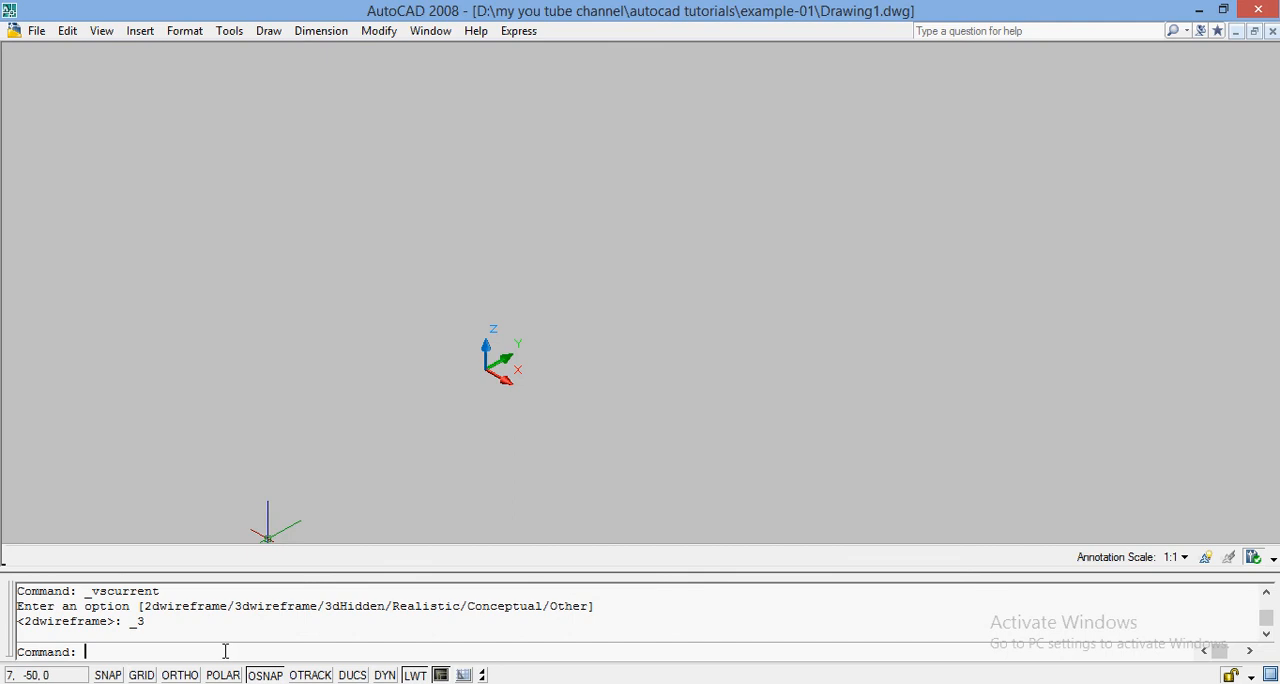
Draw a circle of radius 25 centred at the origin (0,0).
text(C)
key(Return)
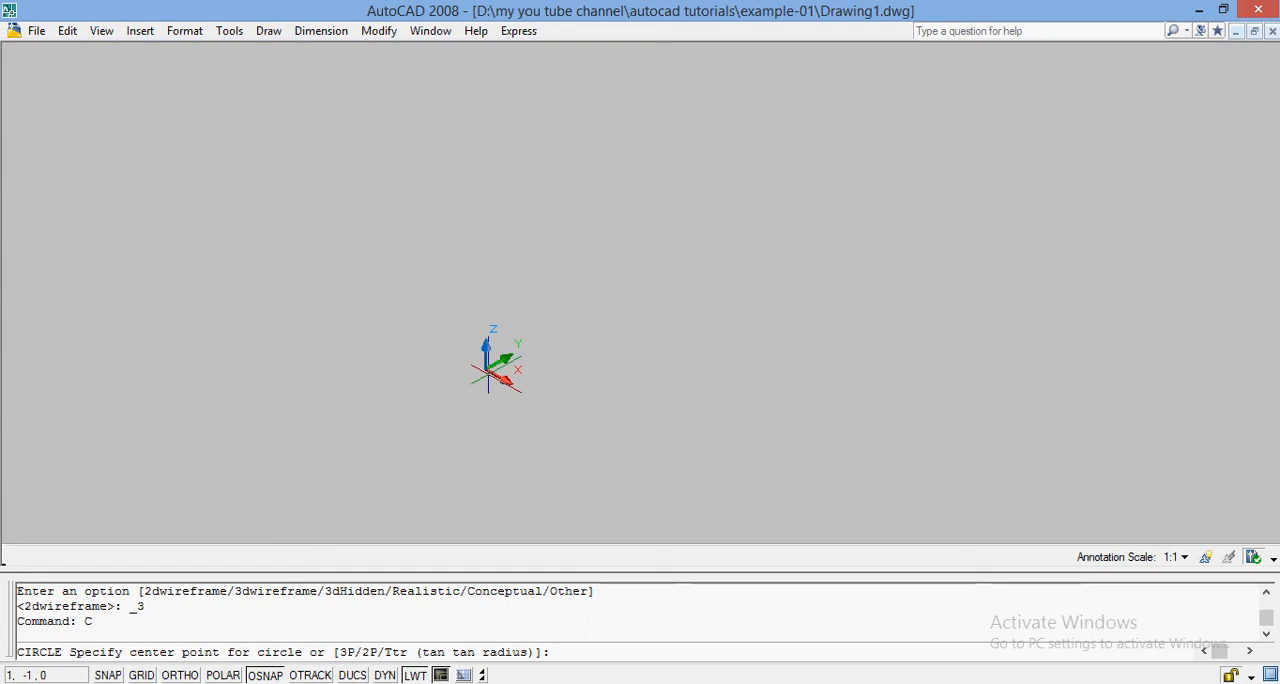
text(0,0)
key(Return)
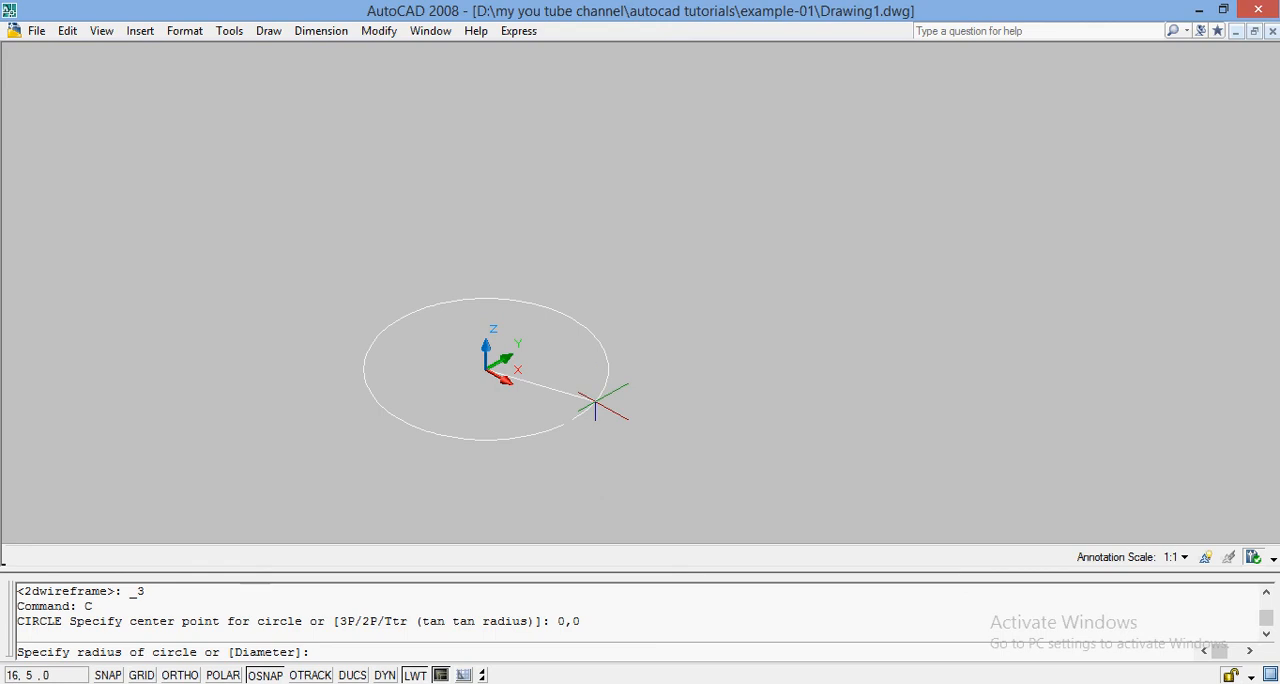
text(25)
key(Return)
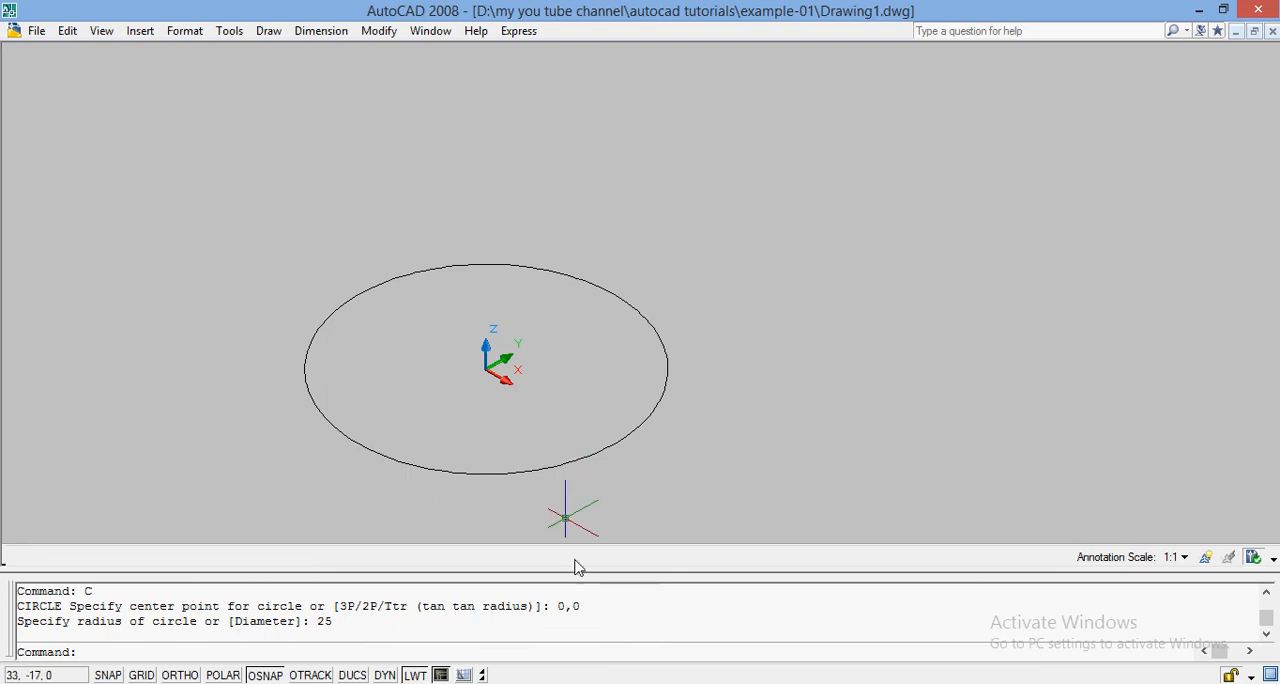
Extrude the circle to a height of 50 with the Extrude command.
text(EXTRUDE)
key(Return)
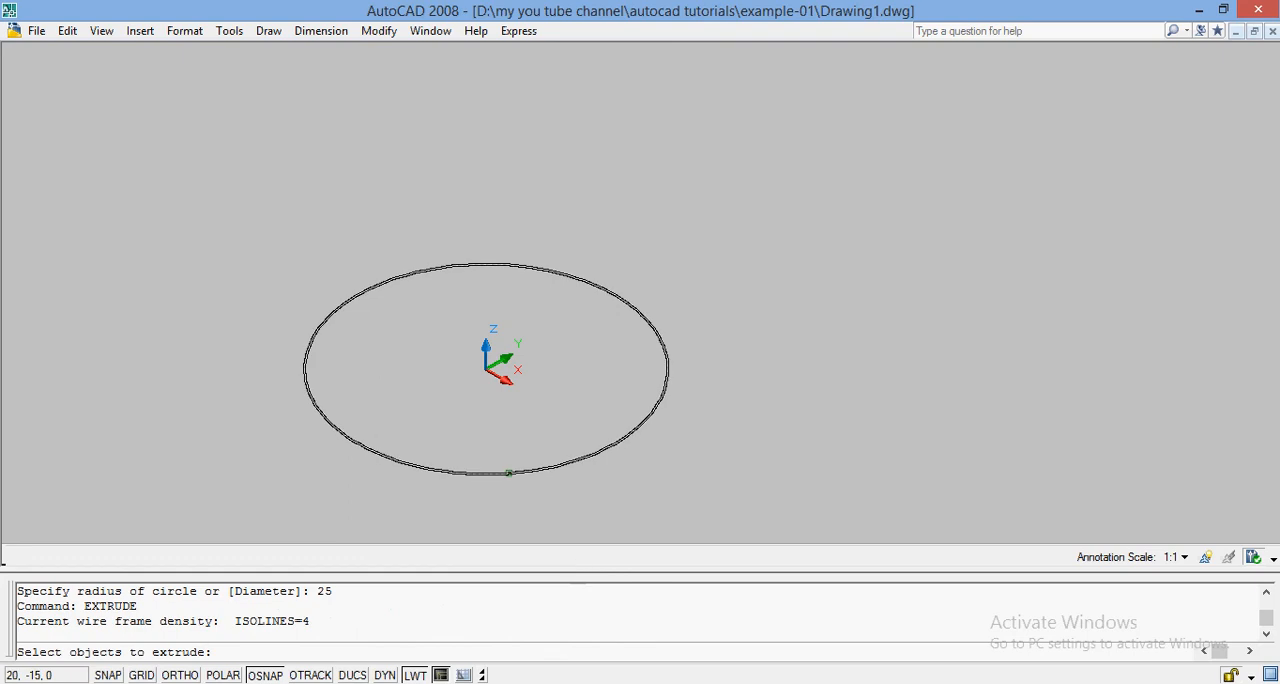
click(508, 472)
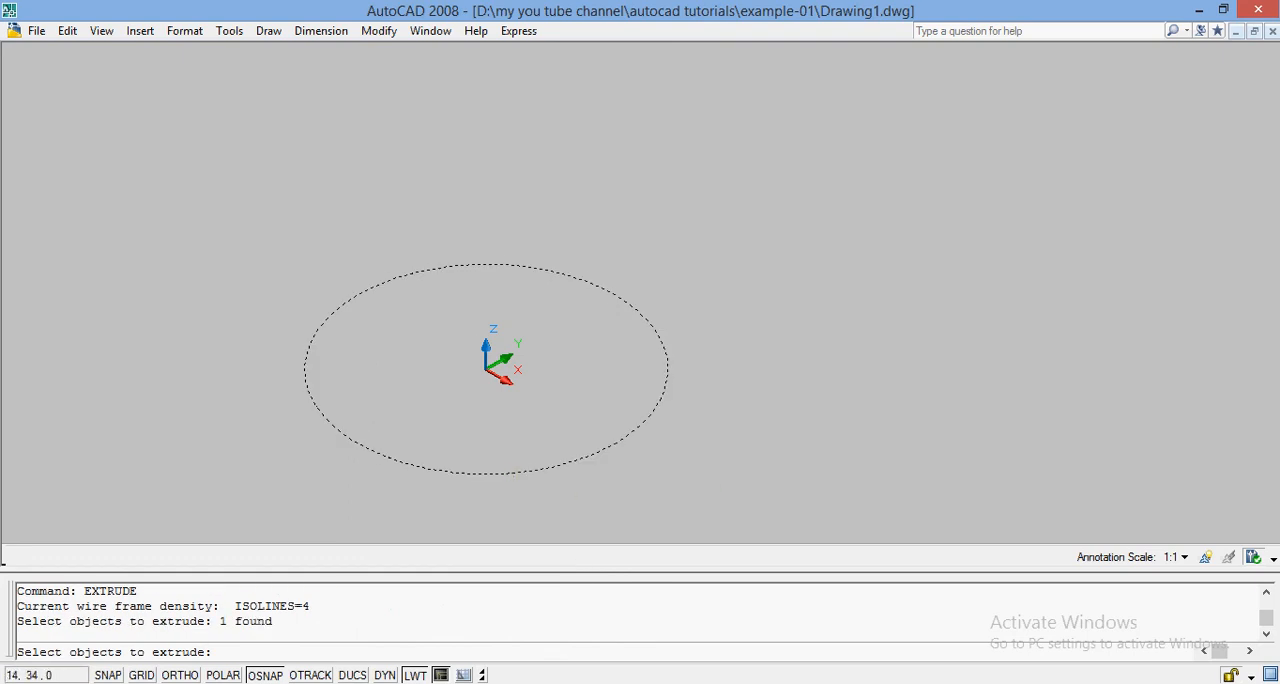
key(Return)
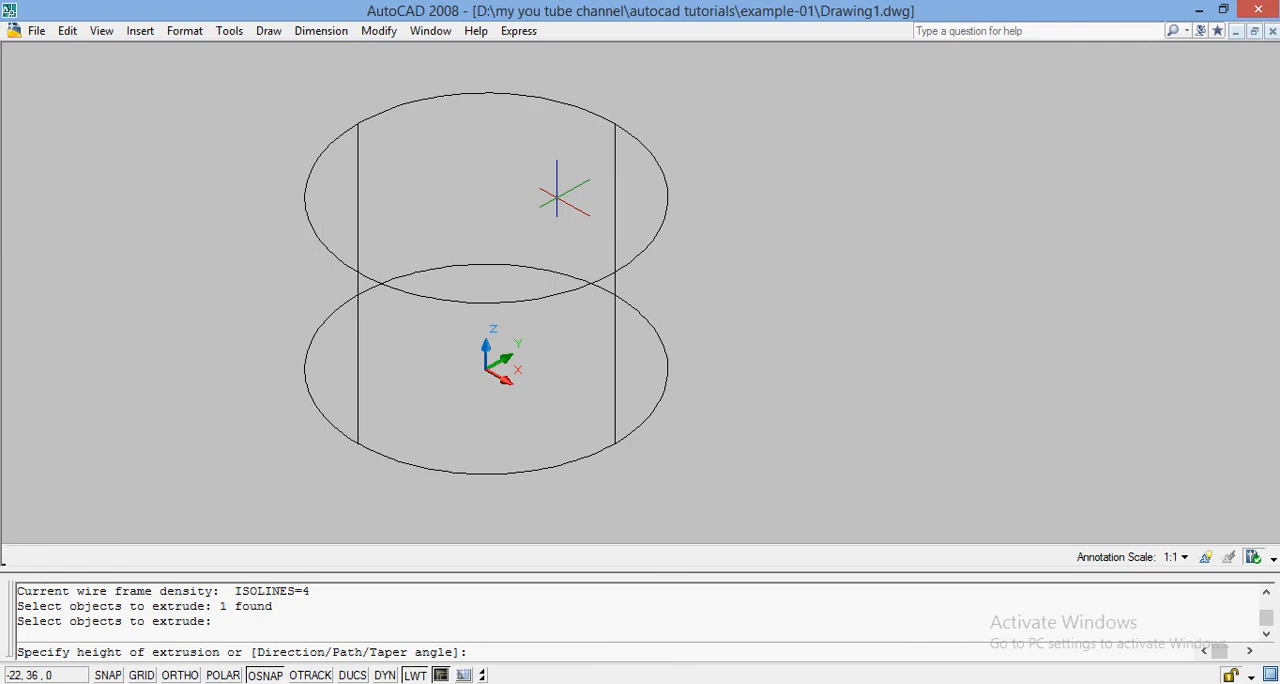
text(50)
key(Return)
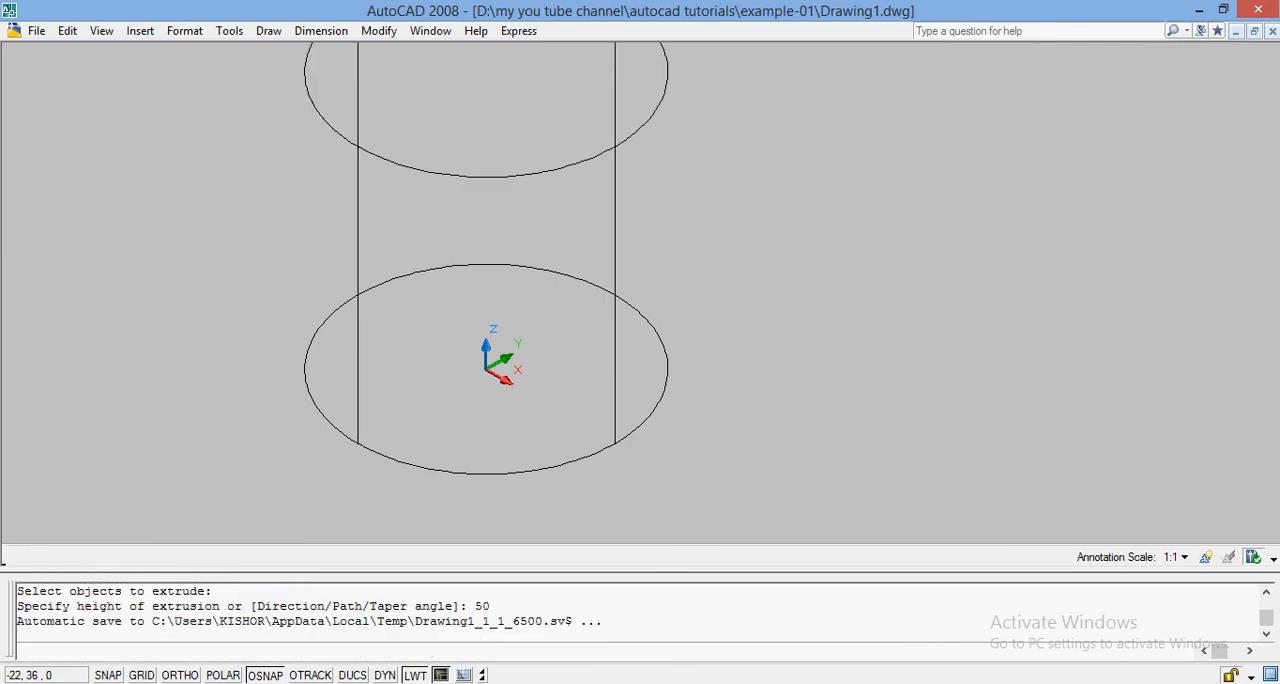
Preview the whole extruded cylinder in the Realistic visual style and undo the style change.
text(ZOOM)
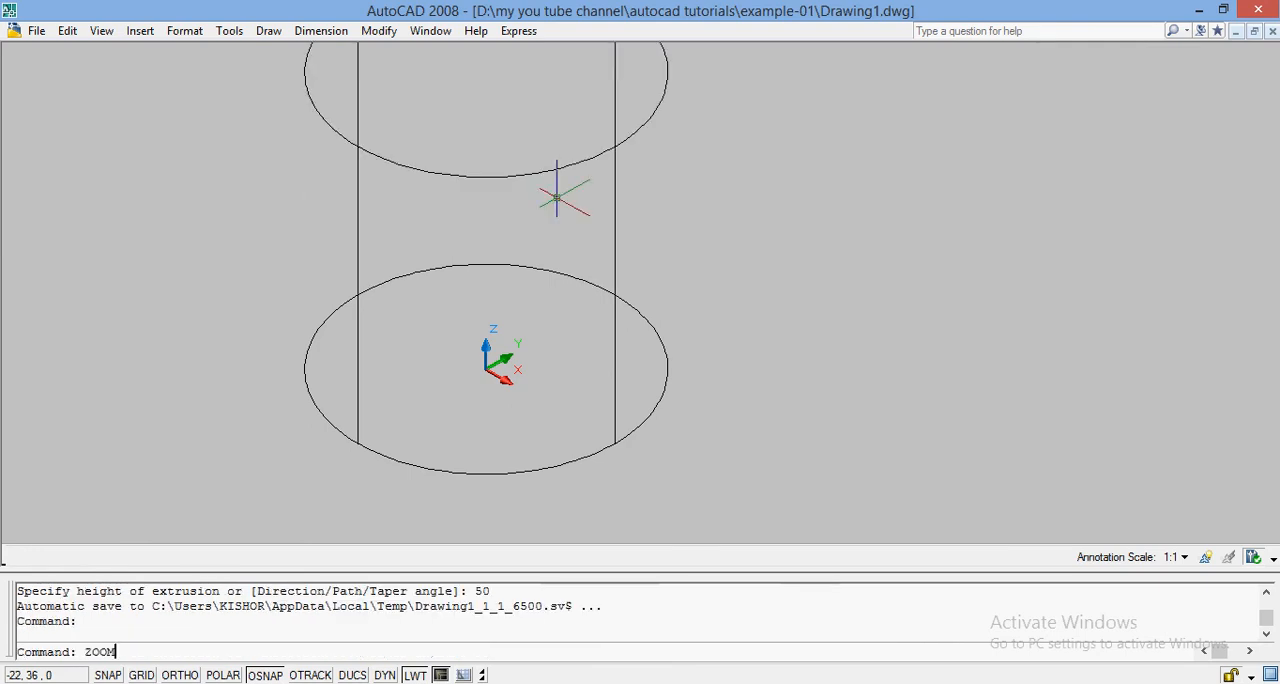
key(Return)
text(A)
key(Return)
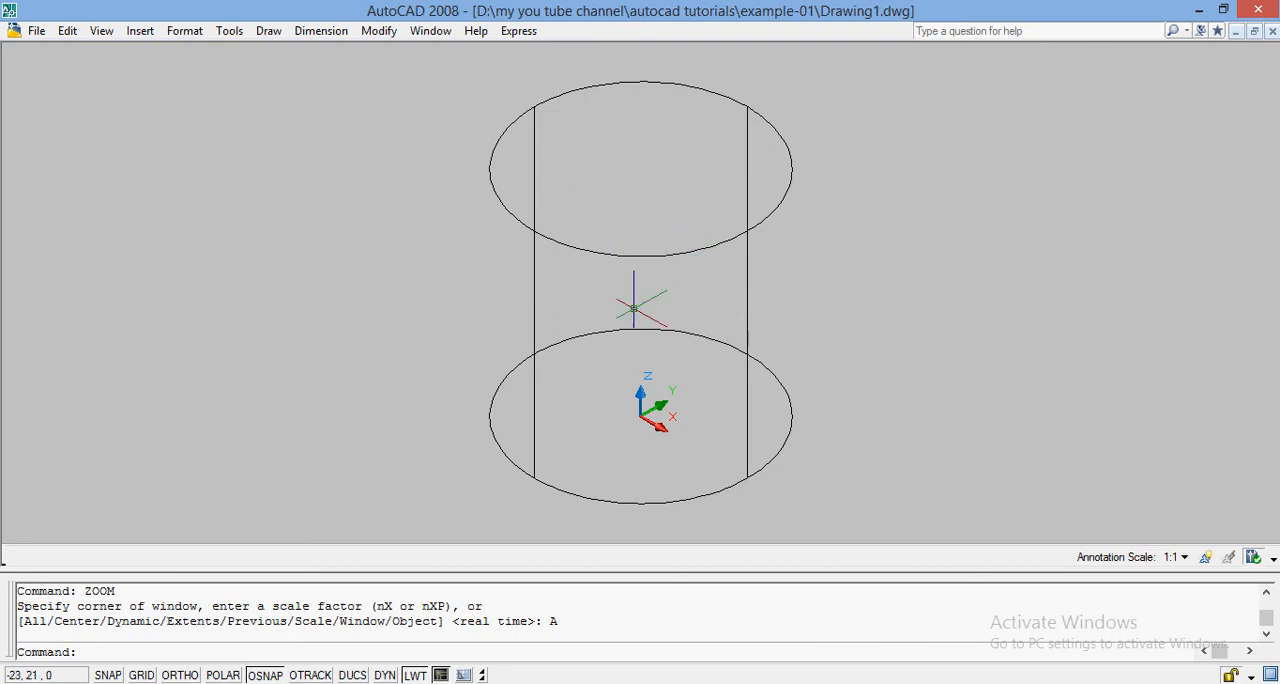
click(102, 31)
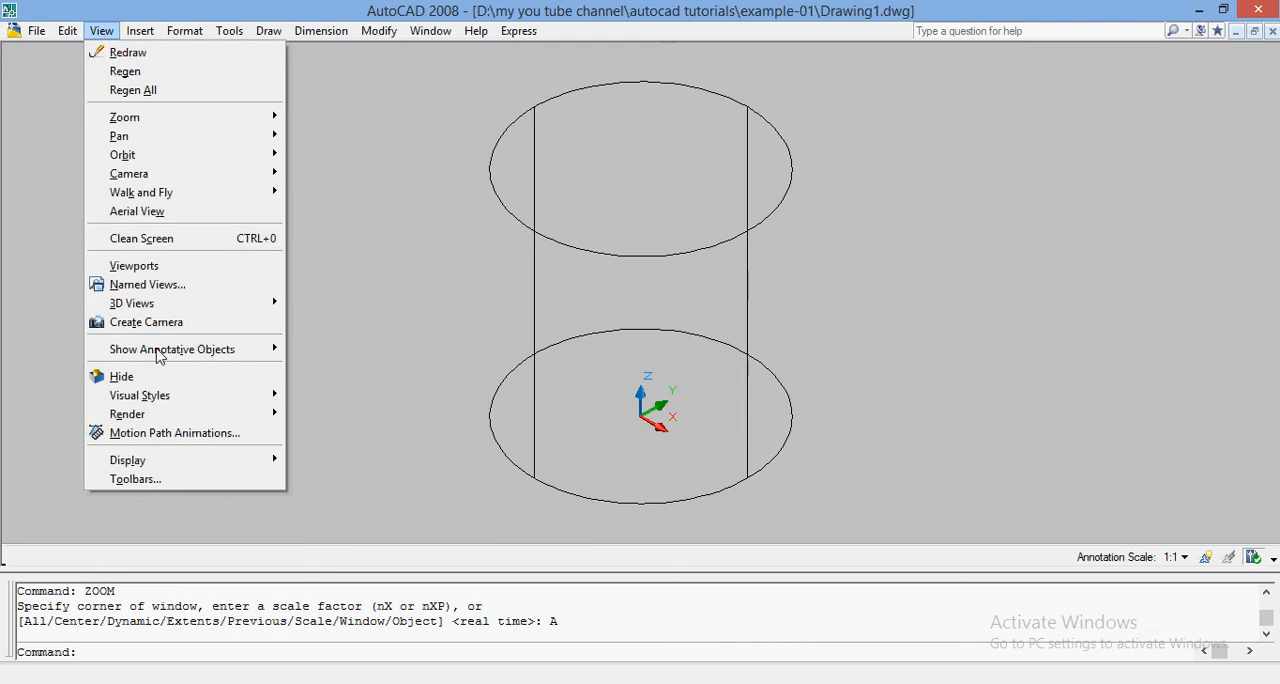
mouse_move(195, 398)
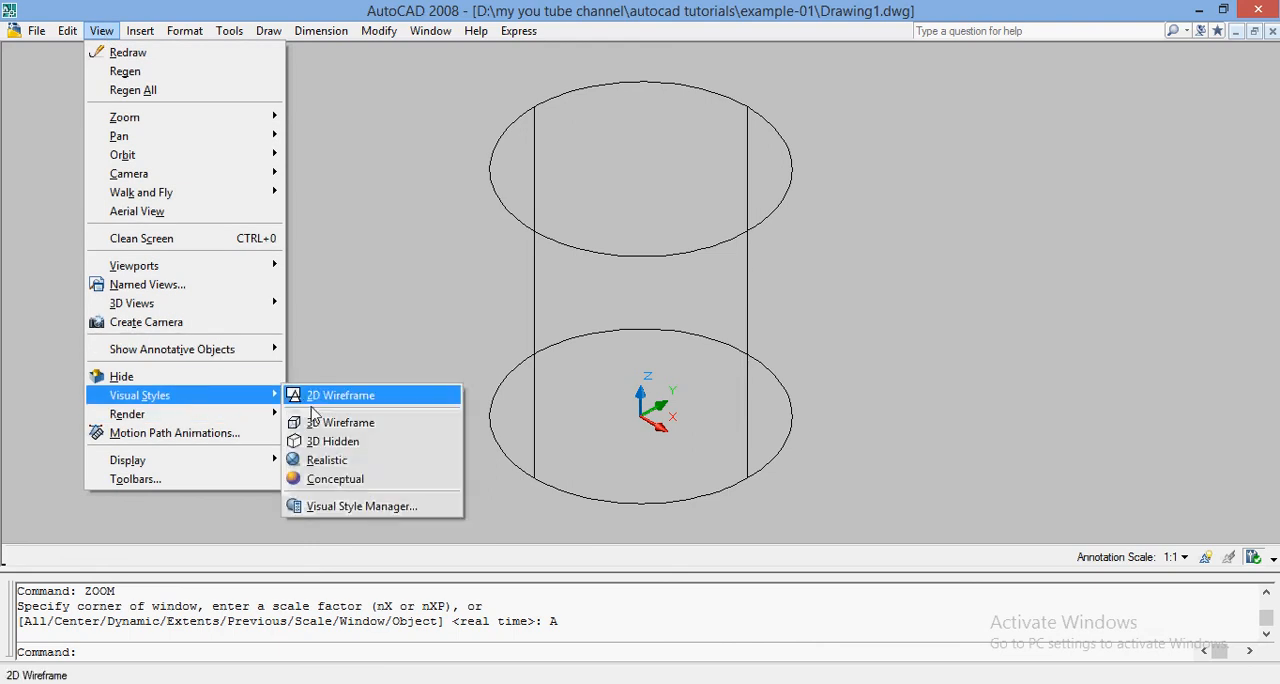
click(327, 460)
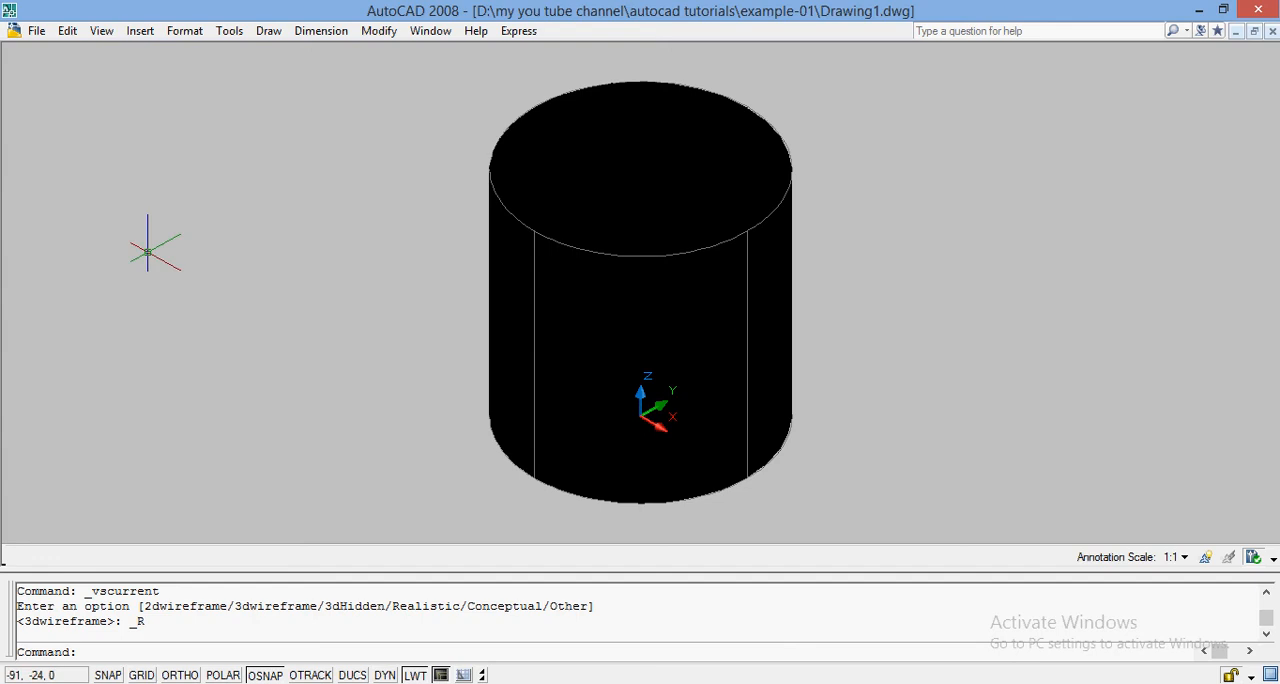
key(ctrl+z)
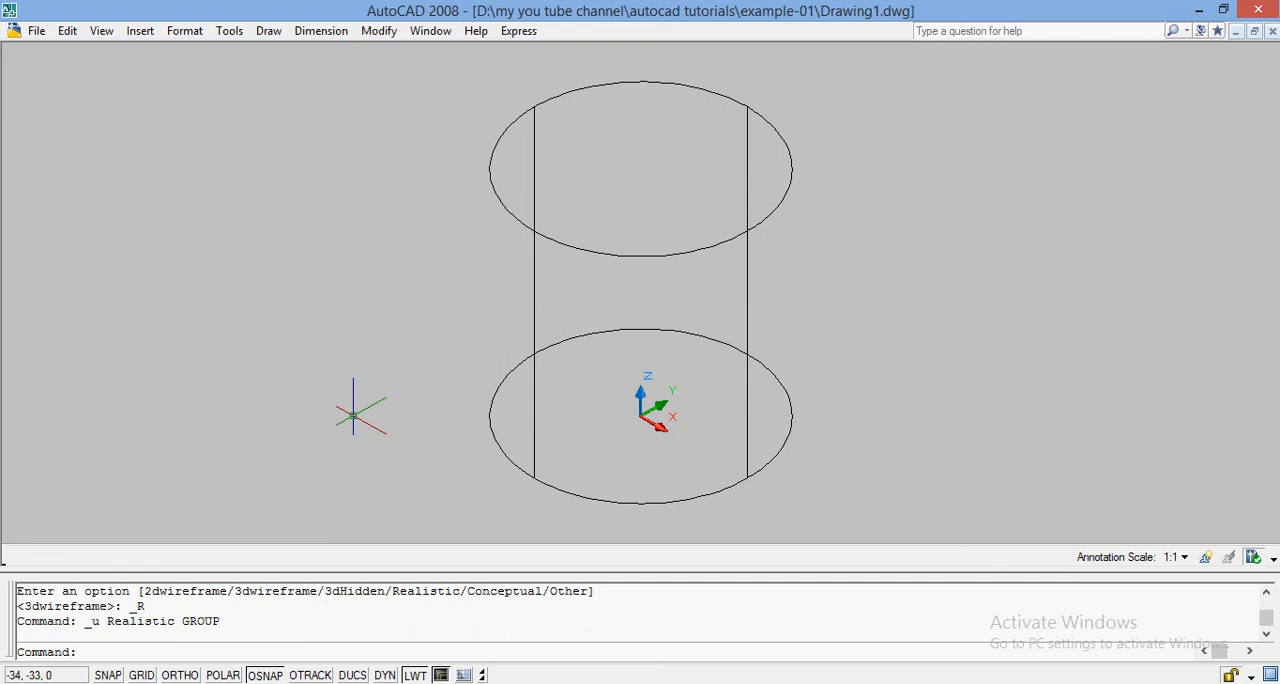
Draw a freehand rectangle beside the cylinder, on the side away from the positive X axis.
text(REC)
key(Return)
click(126, 326)
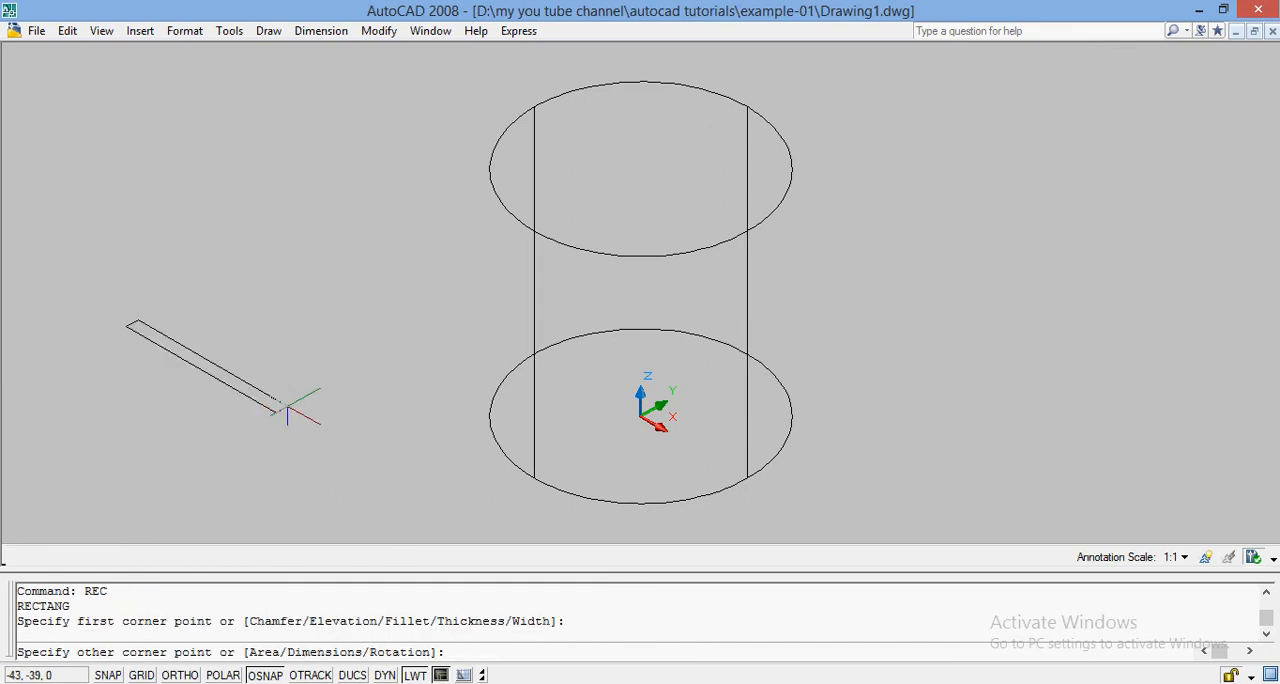
click(415, 342)
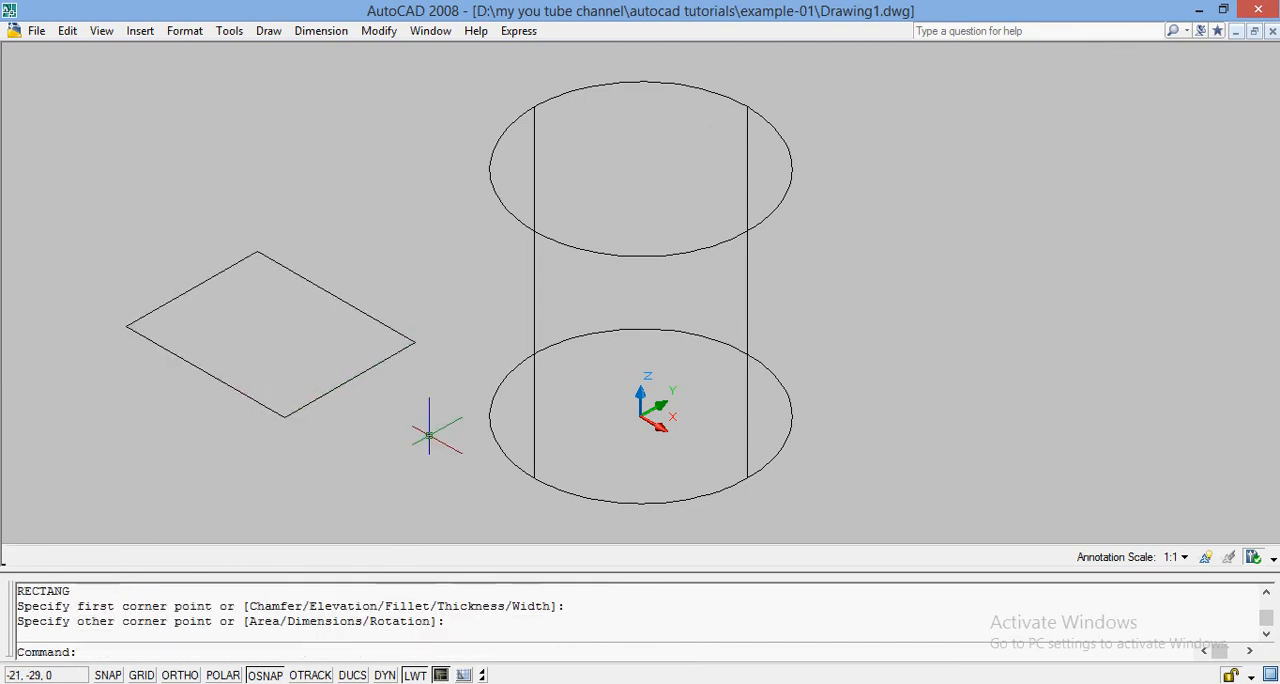
Extrude the rectangle beside the cylinder to a height of 40.
text(EXTRUDE)
key(Return)
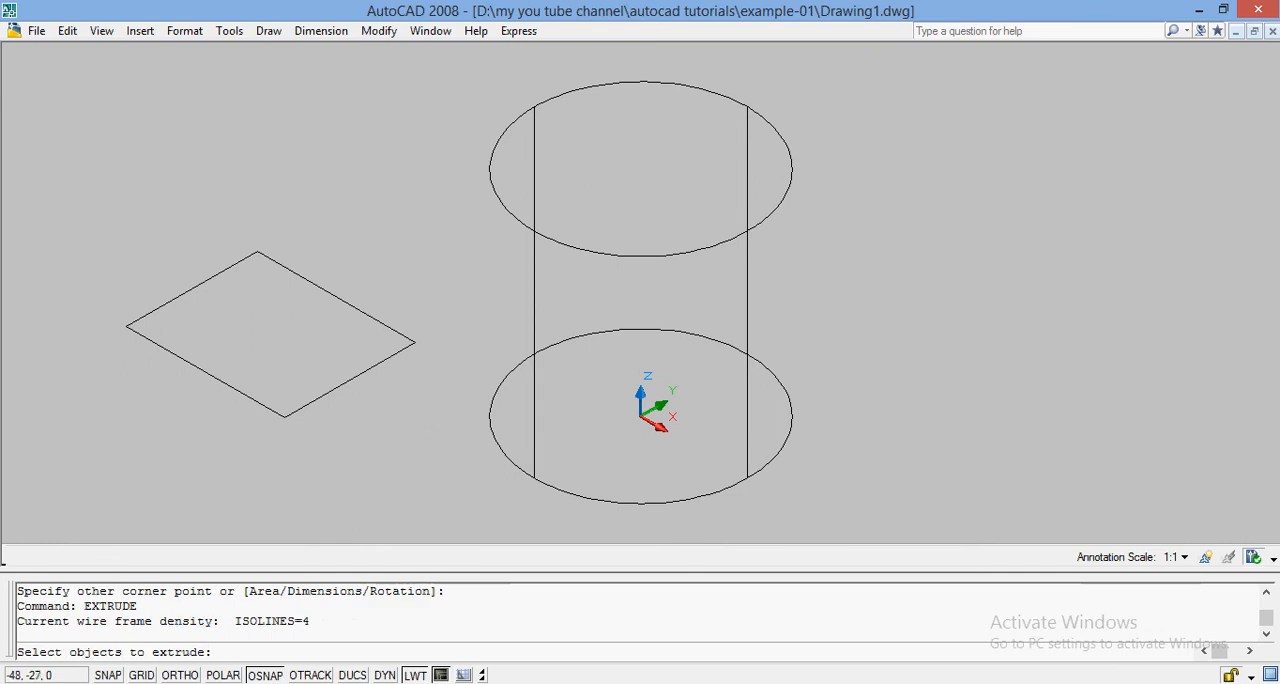
click(330, 390)
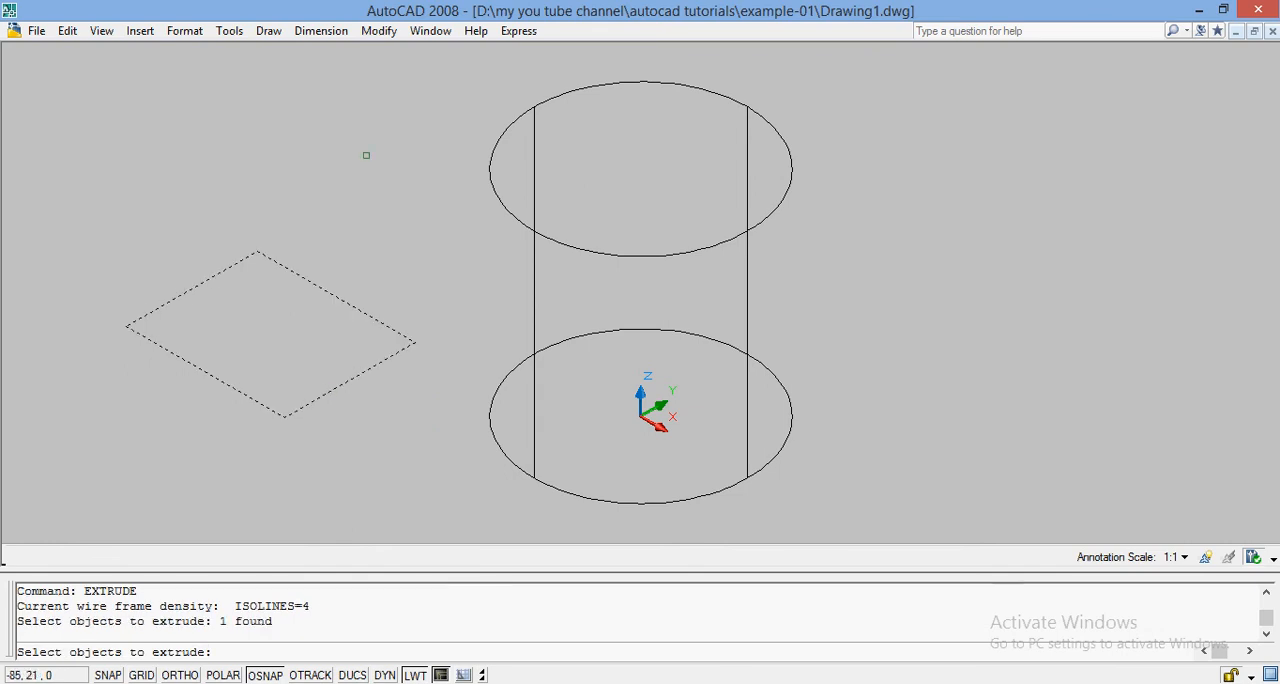
key(Return)
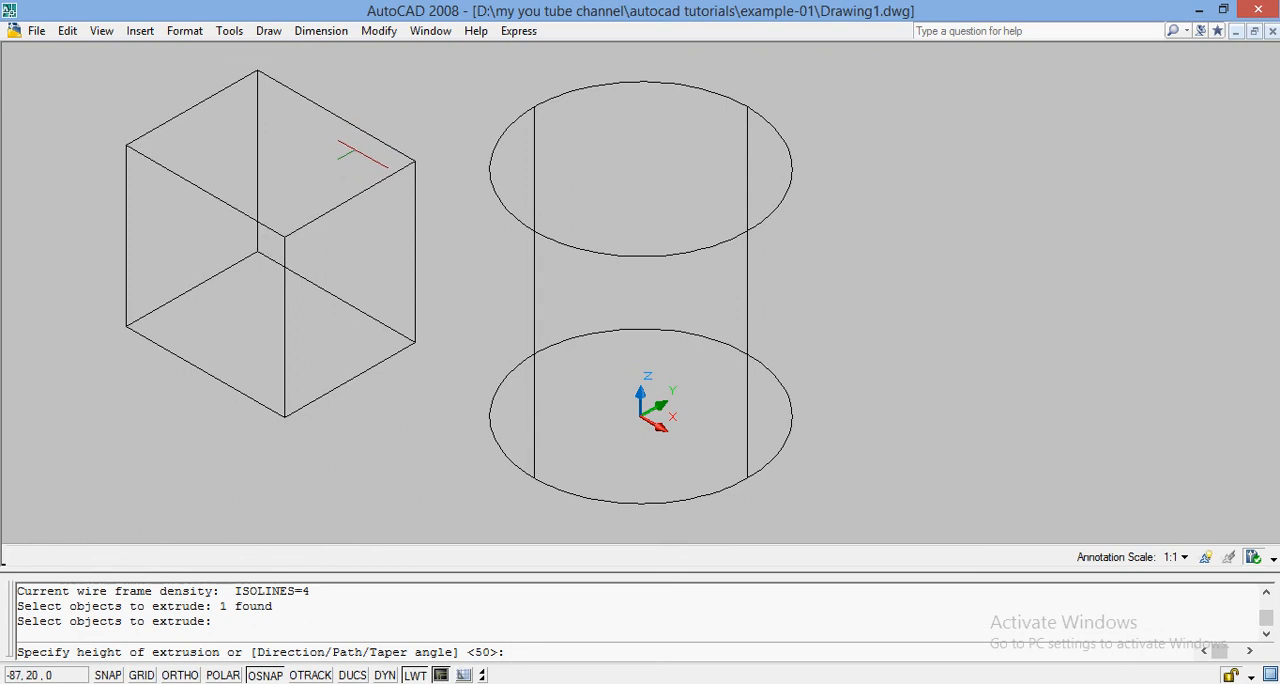
text(40)
key(Return)
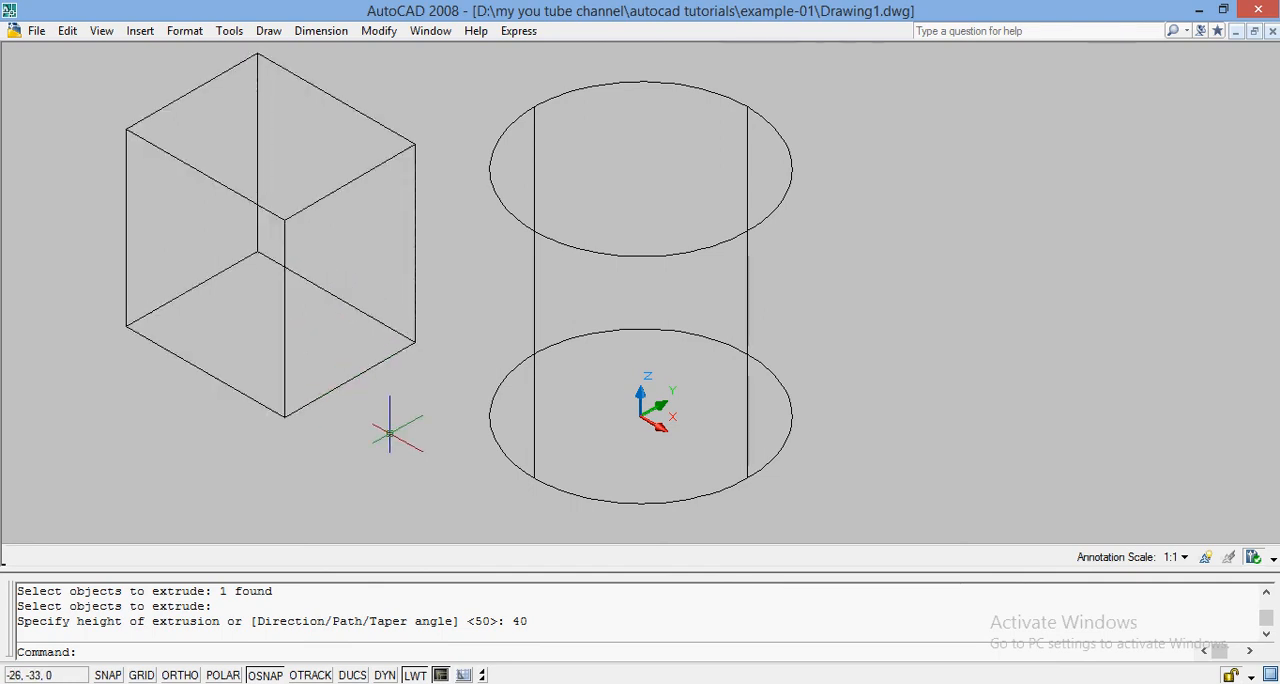
Select all objects and erase both extruded solids from the drawing.
key(ctrl+a)
text(E)
key(Return)
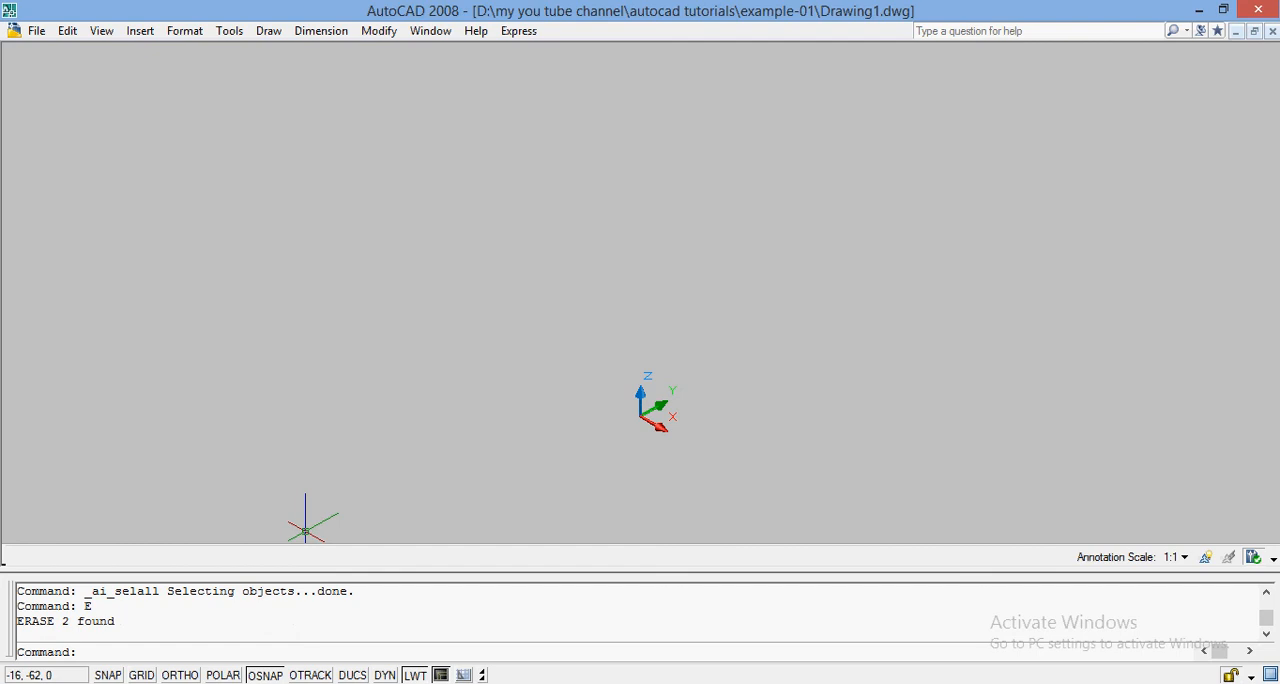
Draw a freehand circle near the origin, centred at about -26,-23.
text(C)
key(Return)
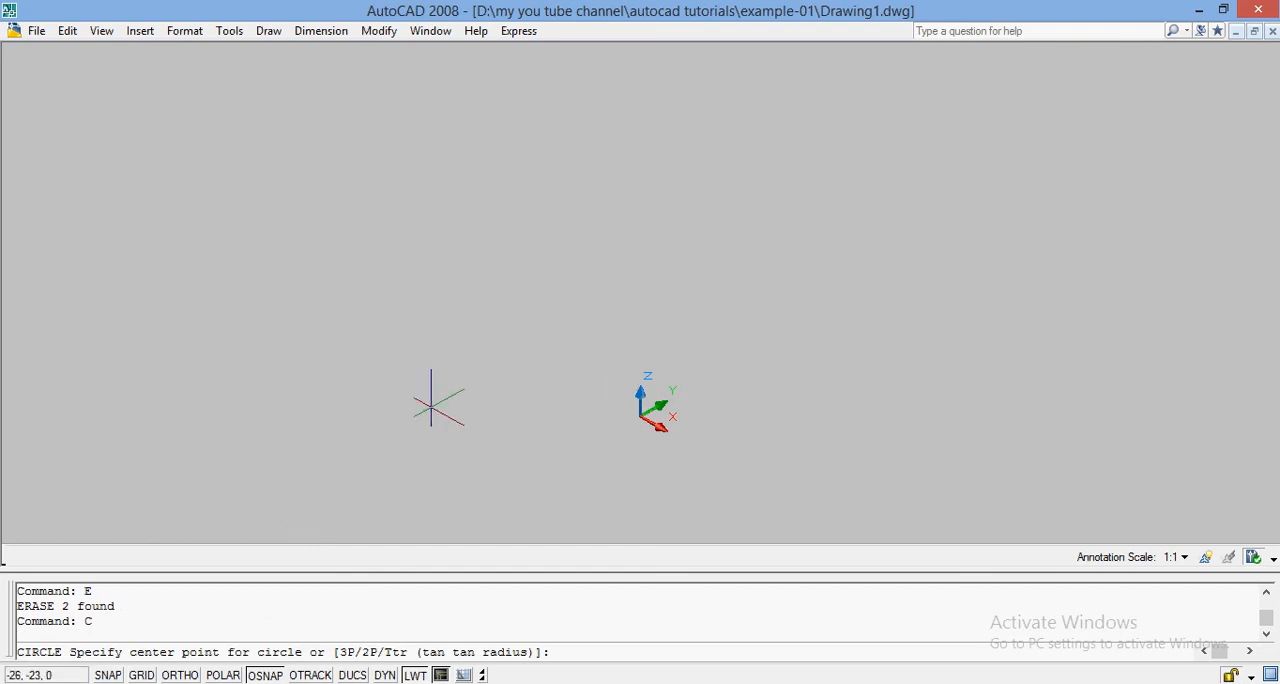
click(430, 408)
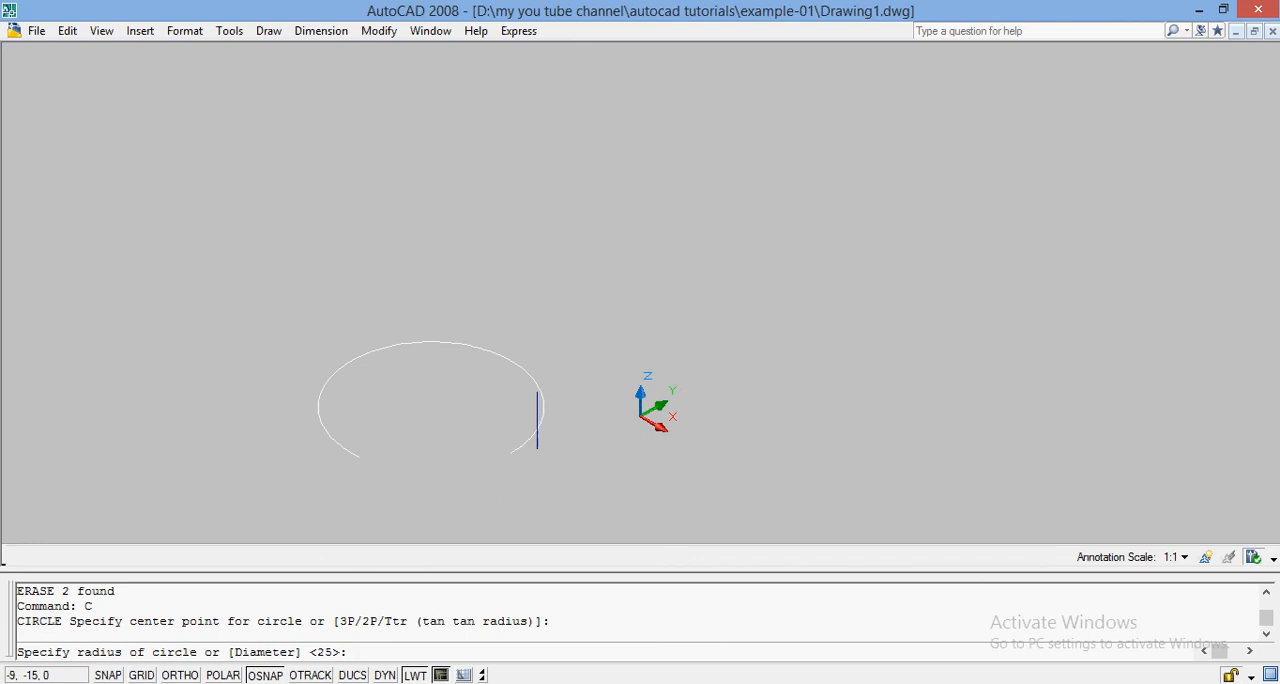
click(500, 458)
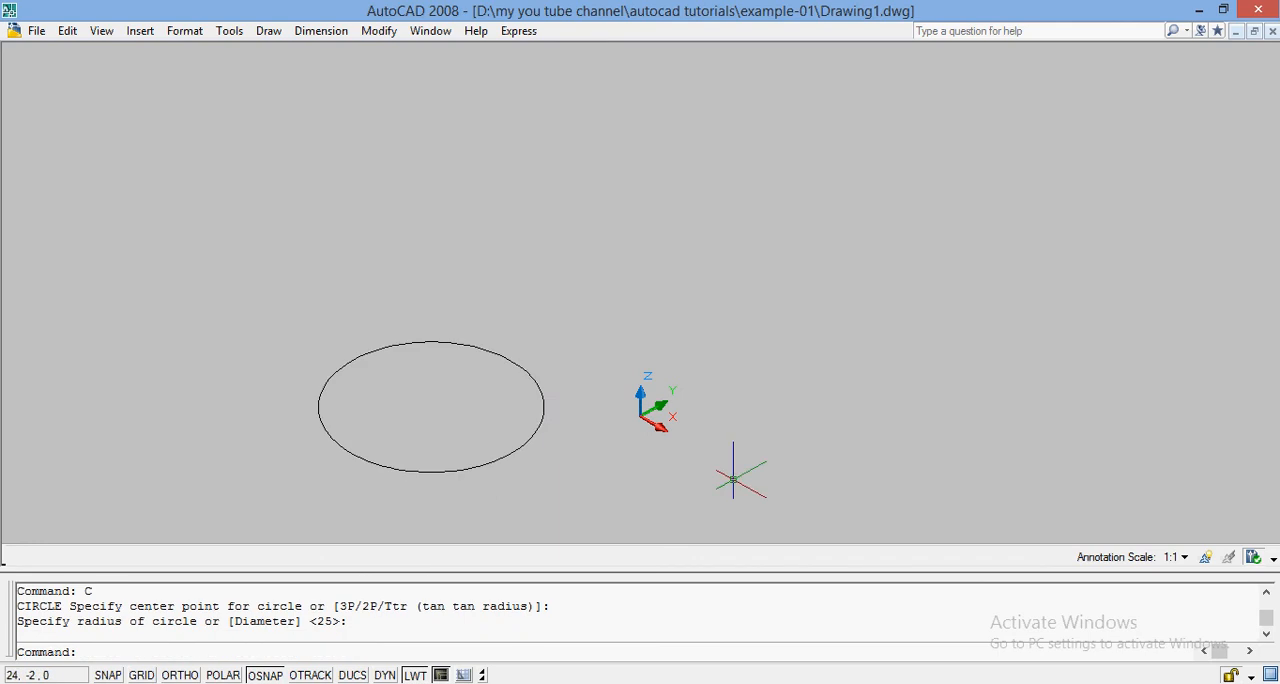
Draw a three-point arc from the circle's centre, curving up over the origin and ending beyond it.
text(ARC)
key(Return)
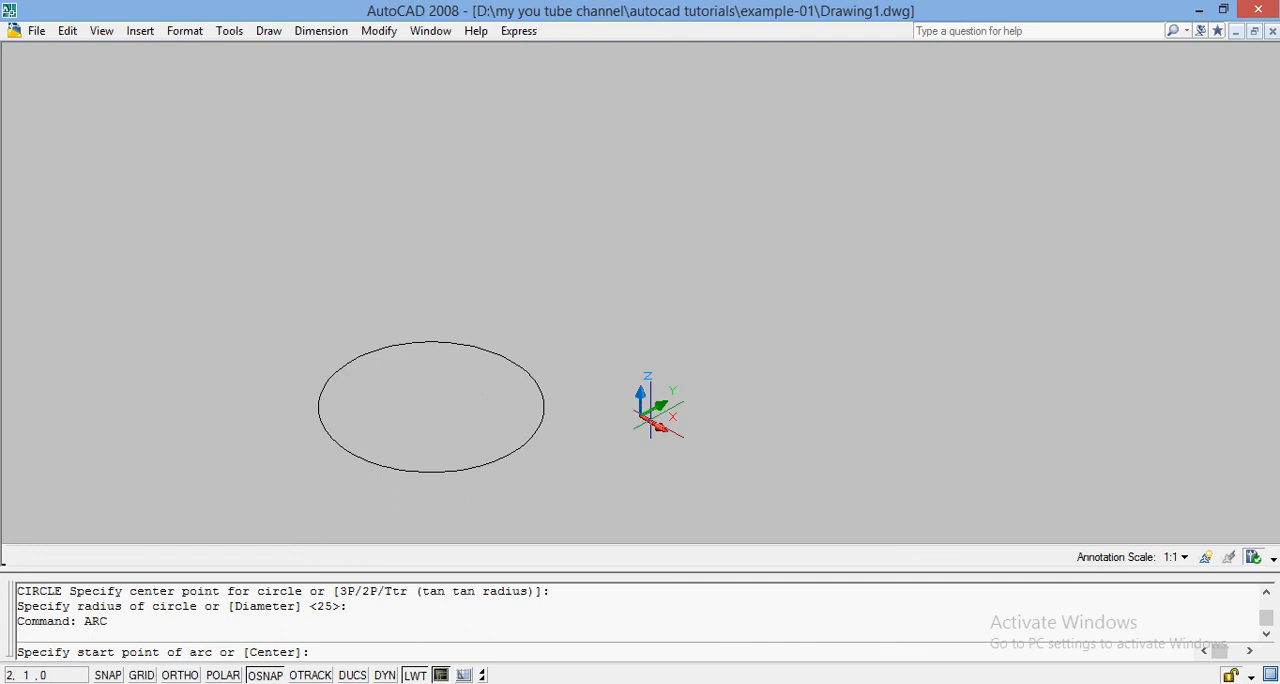
click(431, 407)
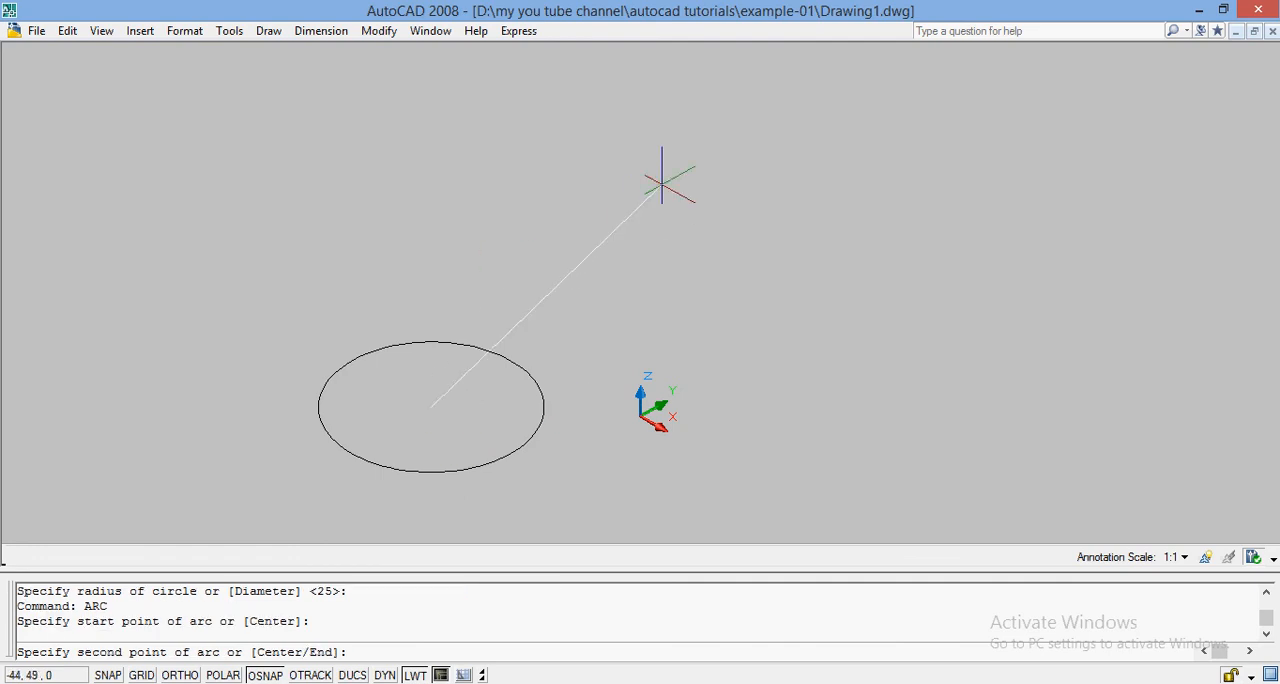
click(664, 180)
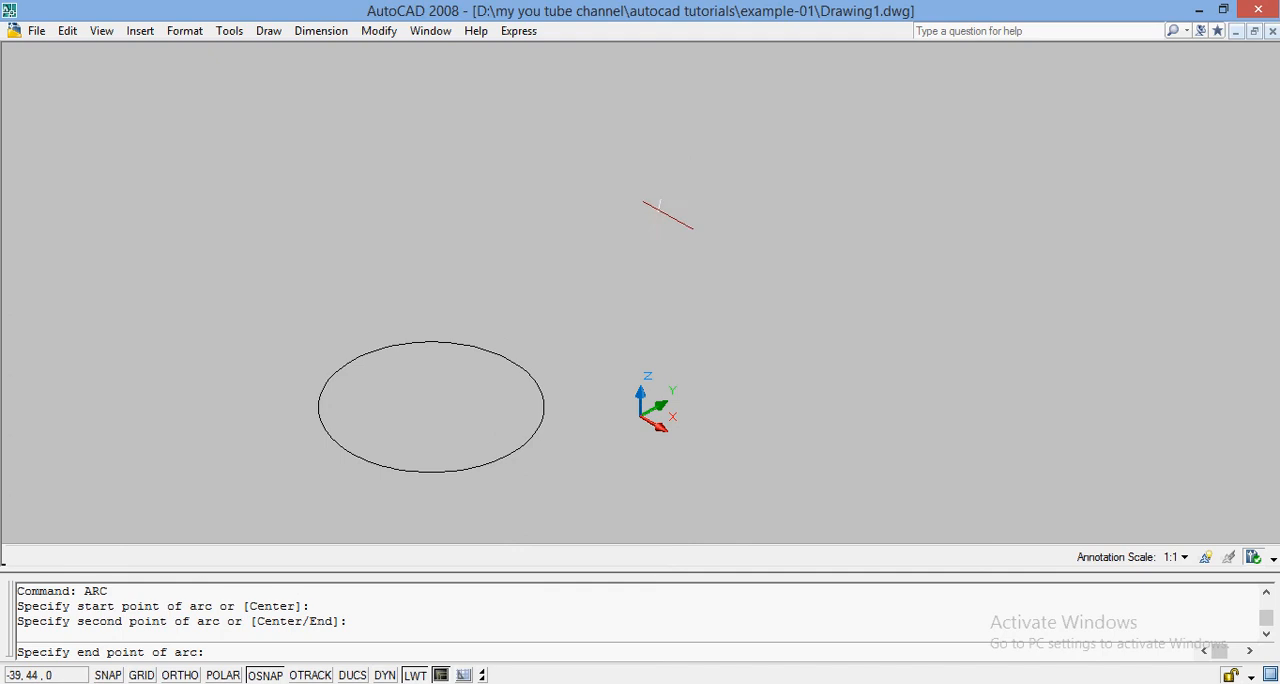
click(856, 233)
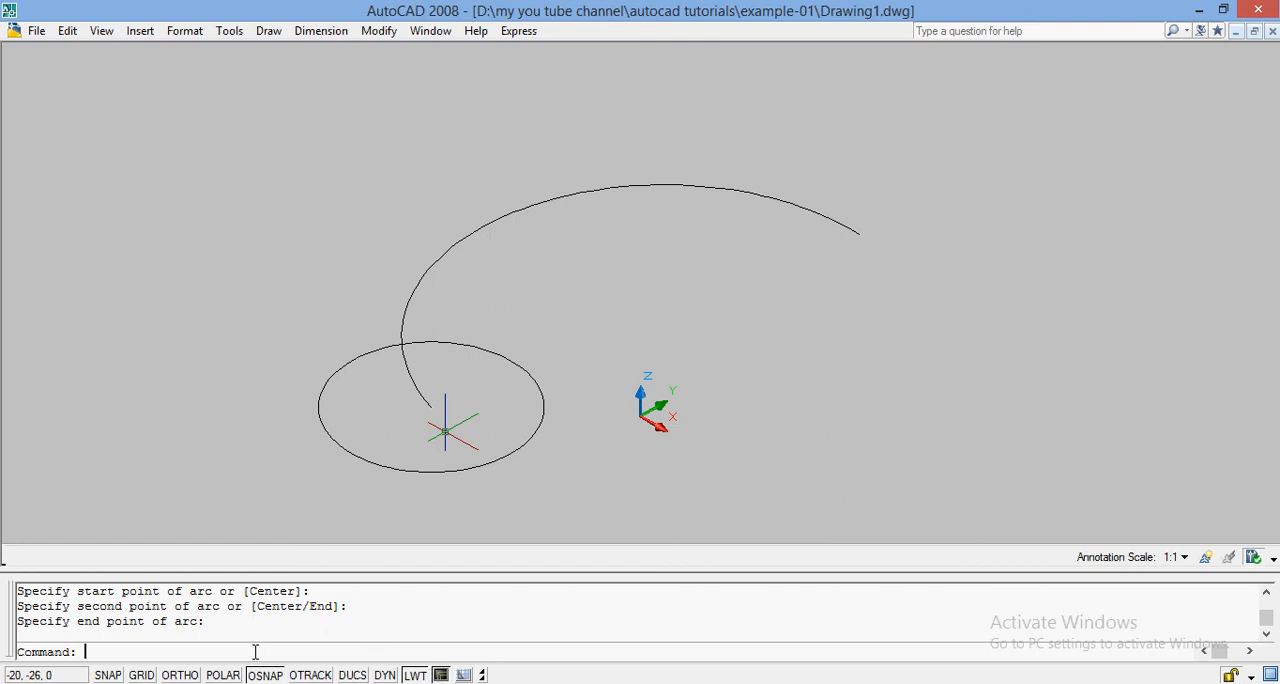
Try to extrude the circle along the arc using the Path option.
text(EXTRUDE)
key(Return)
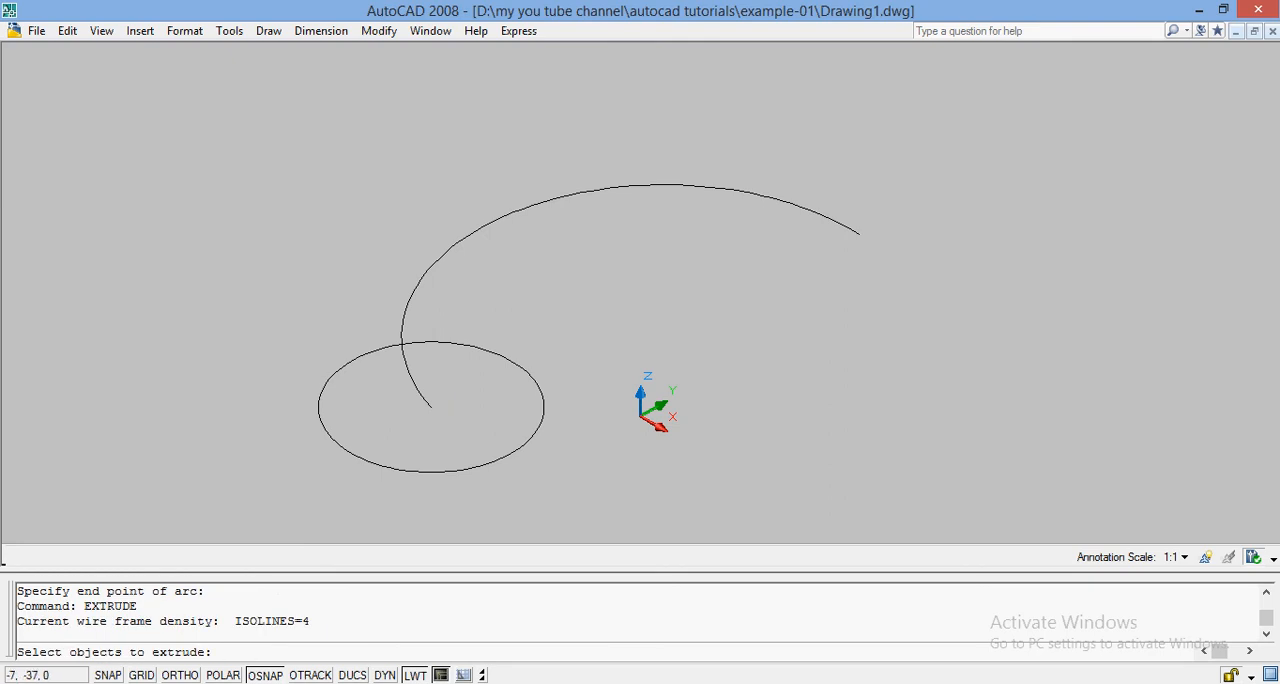
click(469, 464)
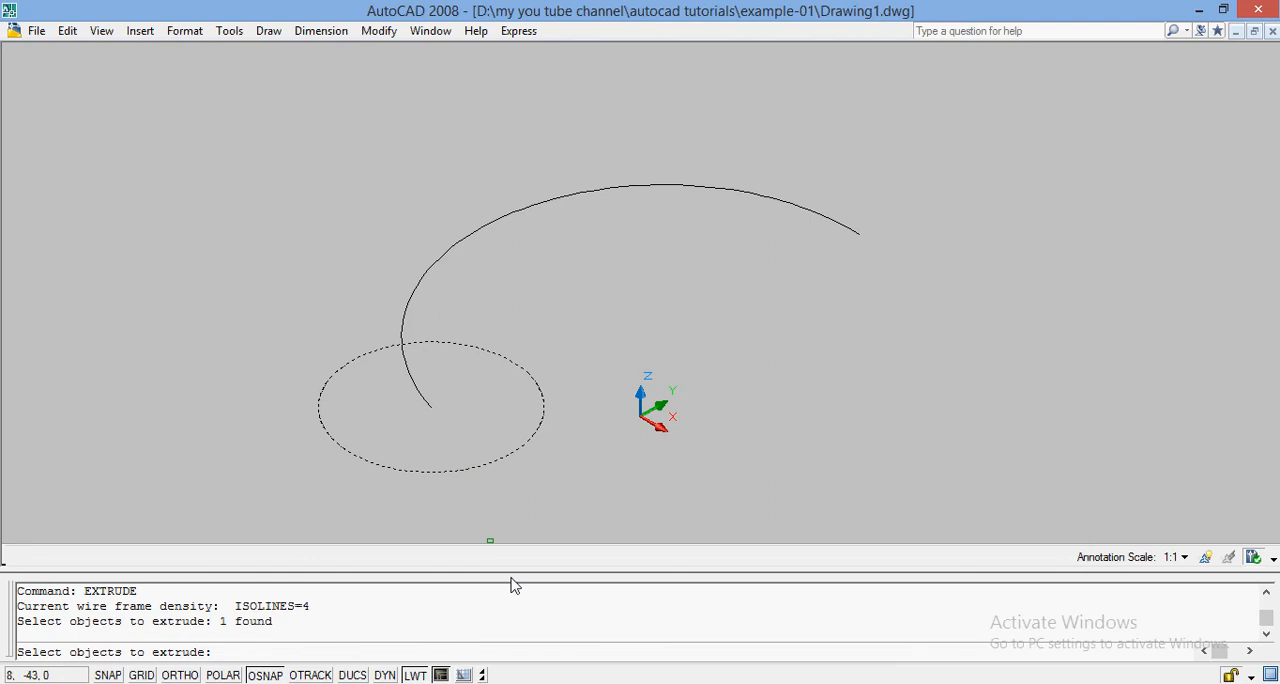
key(Return)
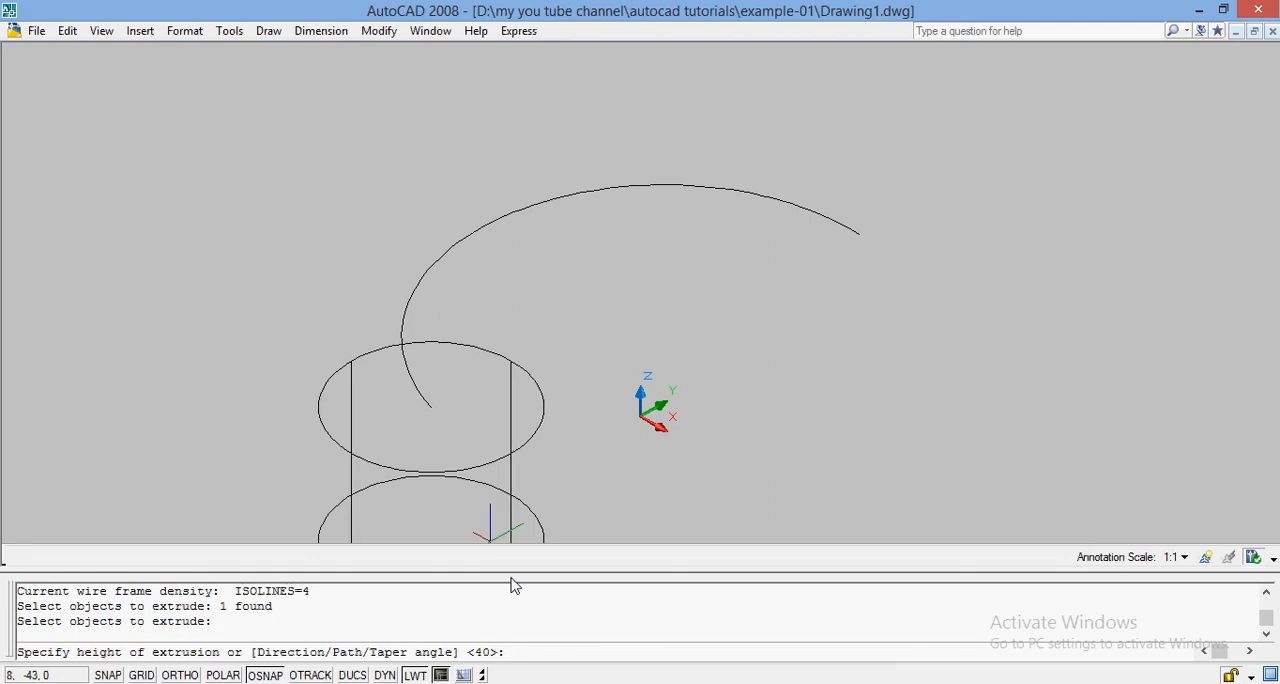
text(PATH)
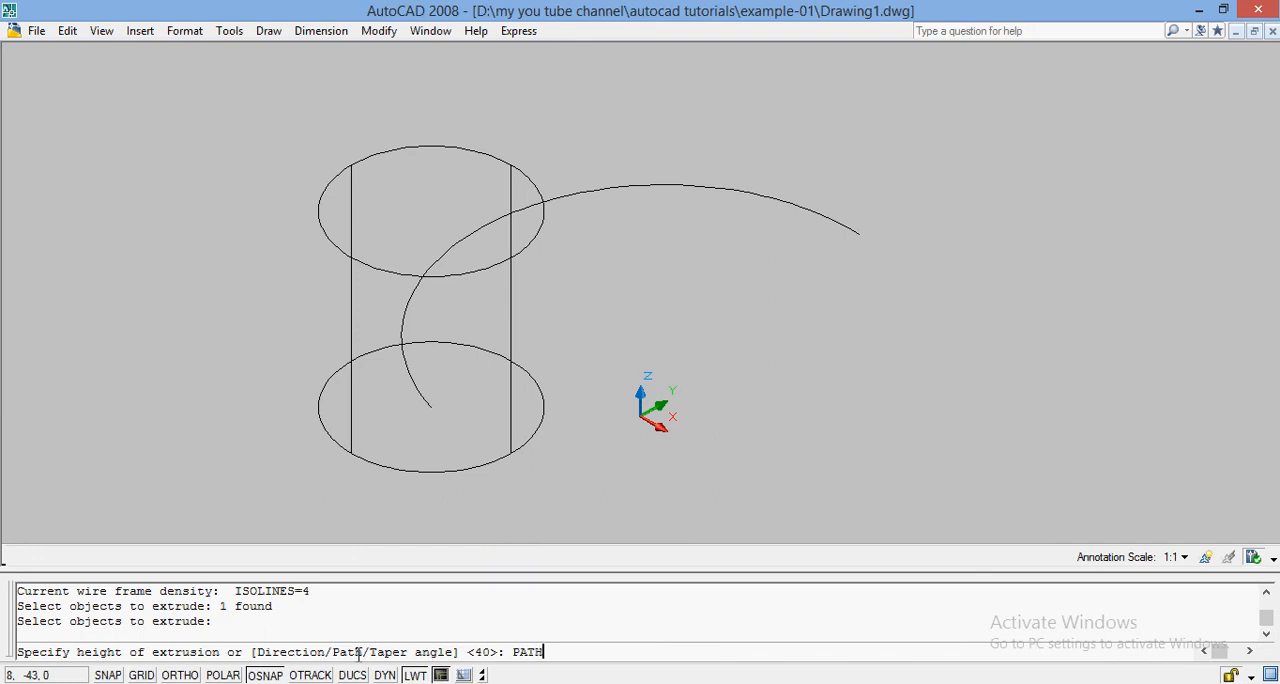
key(Return)
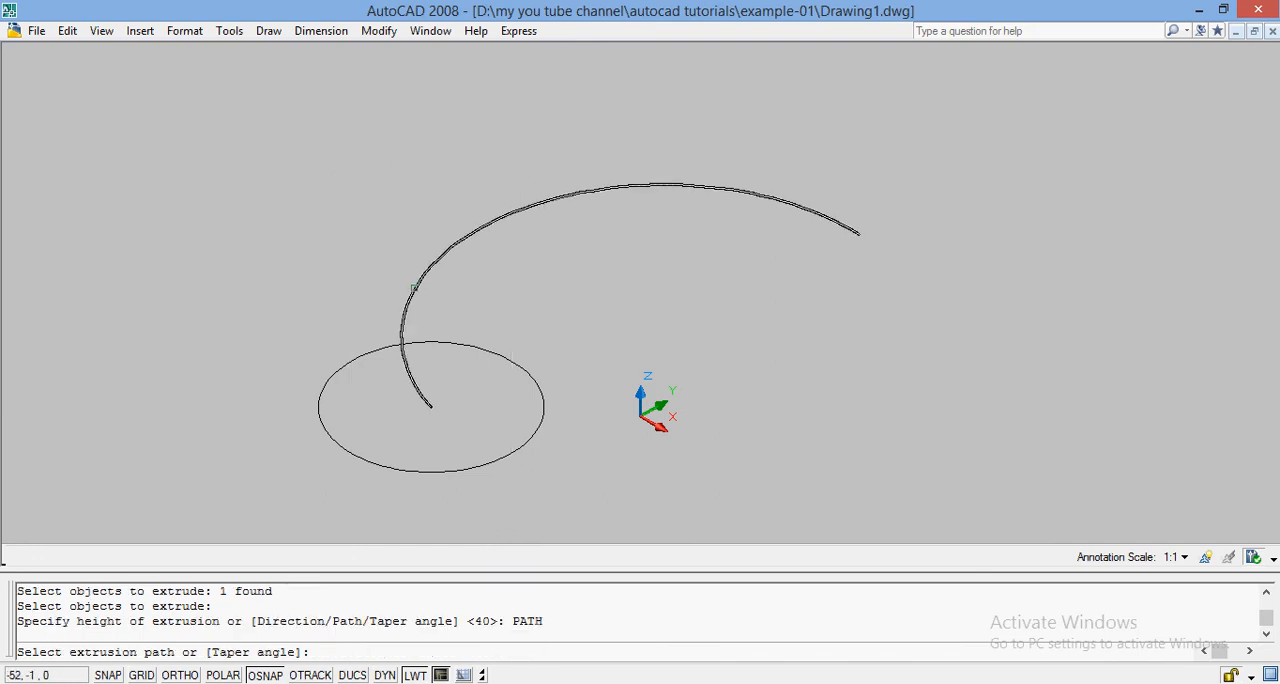
click(415, 283)
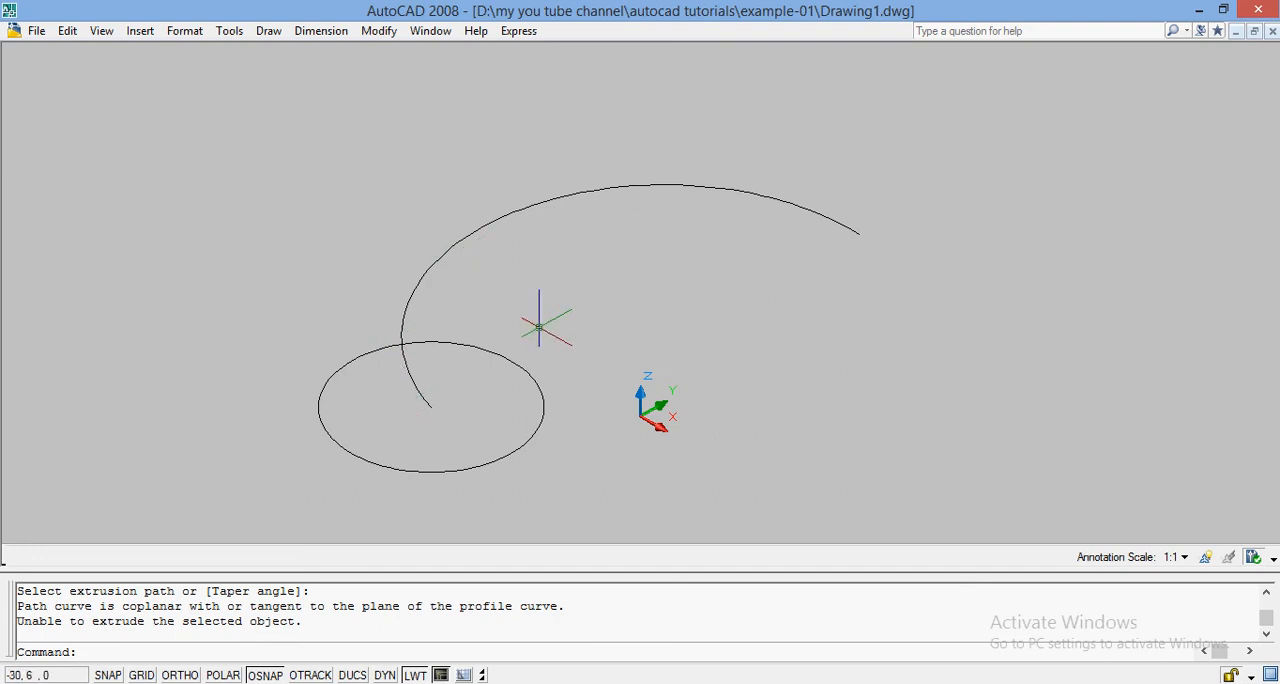
Erase the arc that starts at the circle's centre, keeping only the circle.
click(427, 273)
text(E)
key(Return)
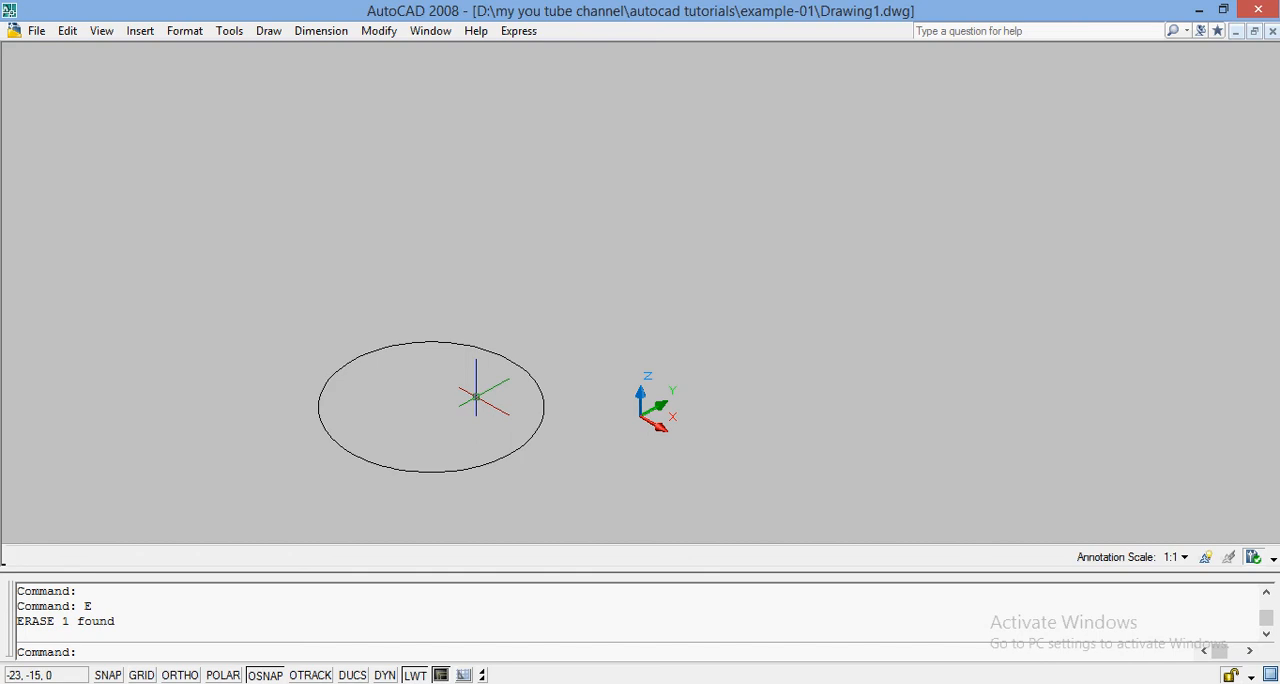
Extrude the circle with a taper angle of 45 and a height of 30.
text(EXTRUDE)
key(Return)
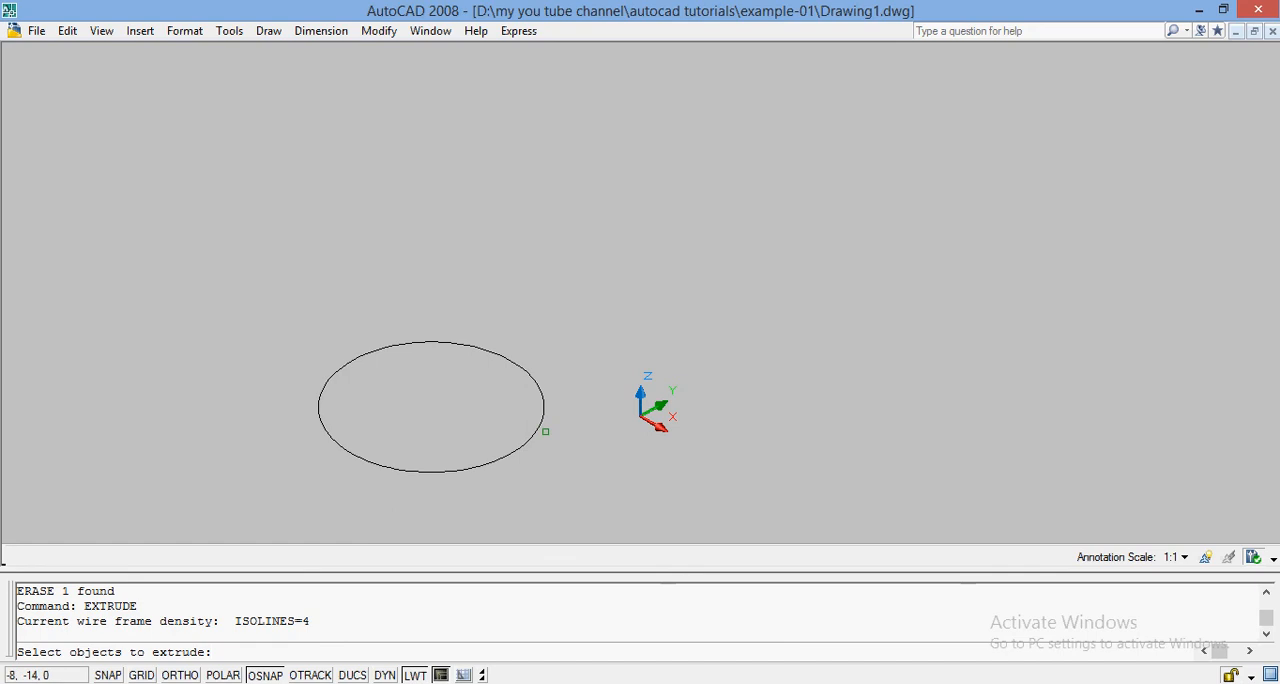
click(531, 436)
key(Return)
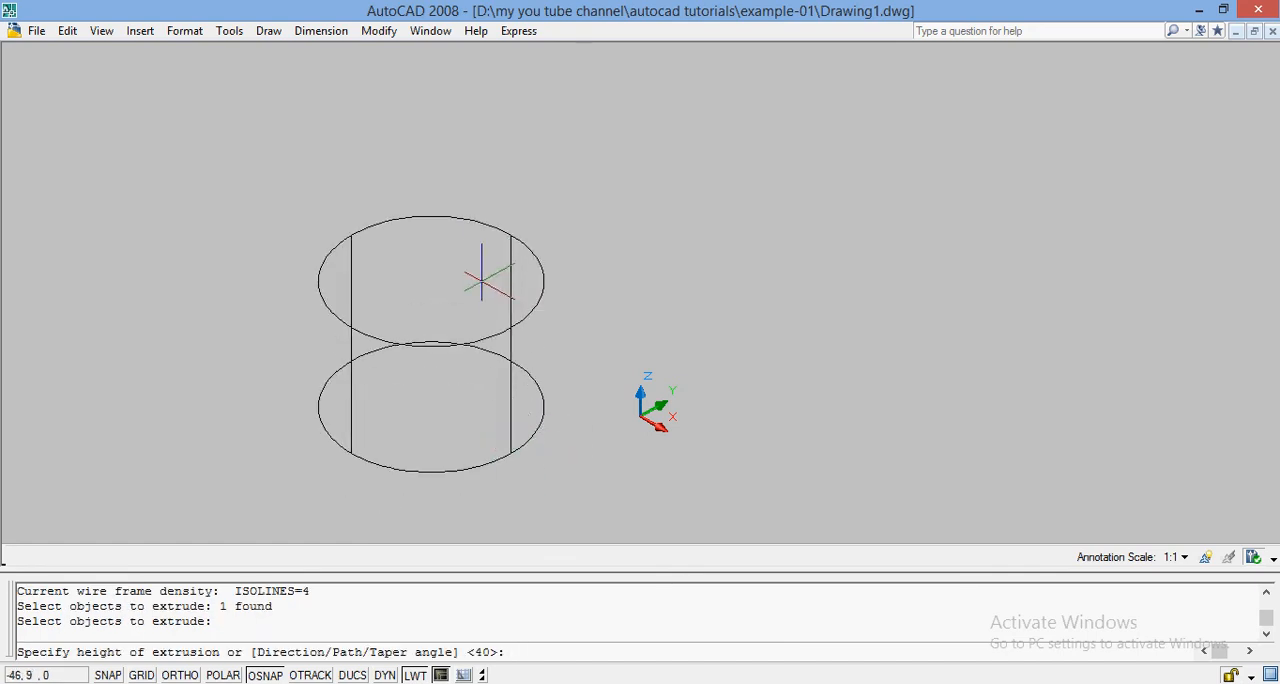
text(TAPER)
key(Return)
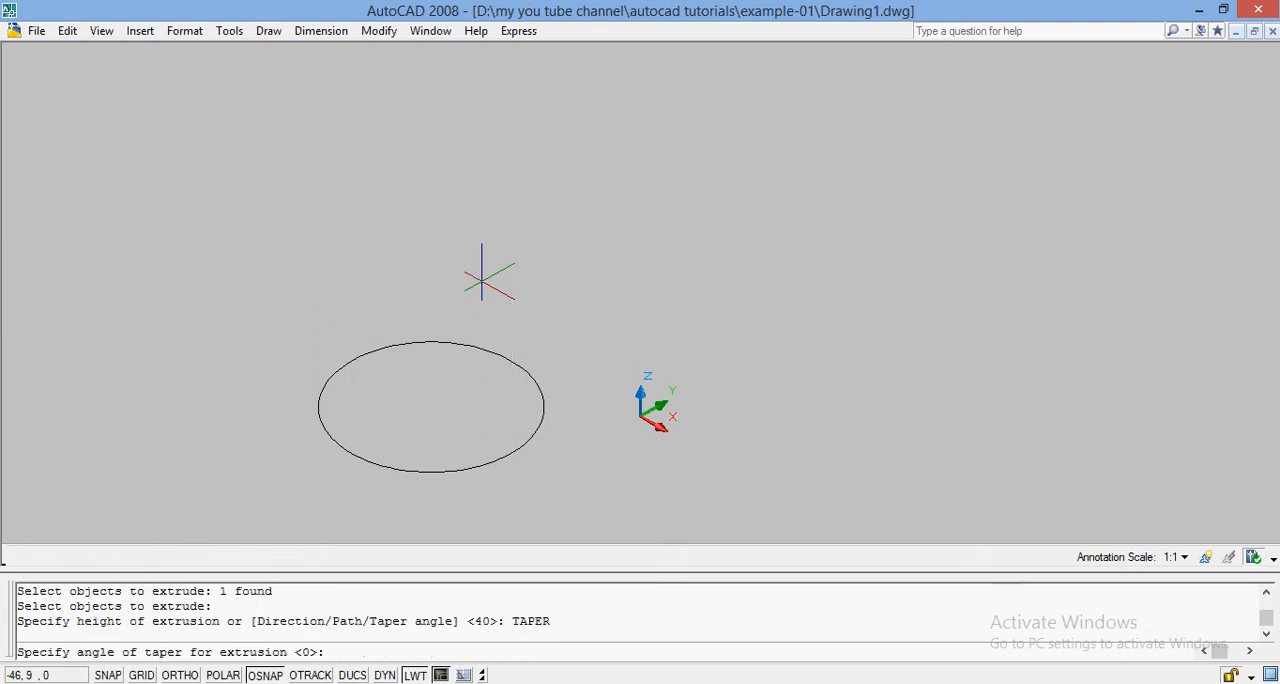
text(45)
key(Return)
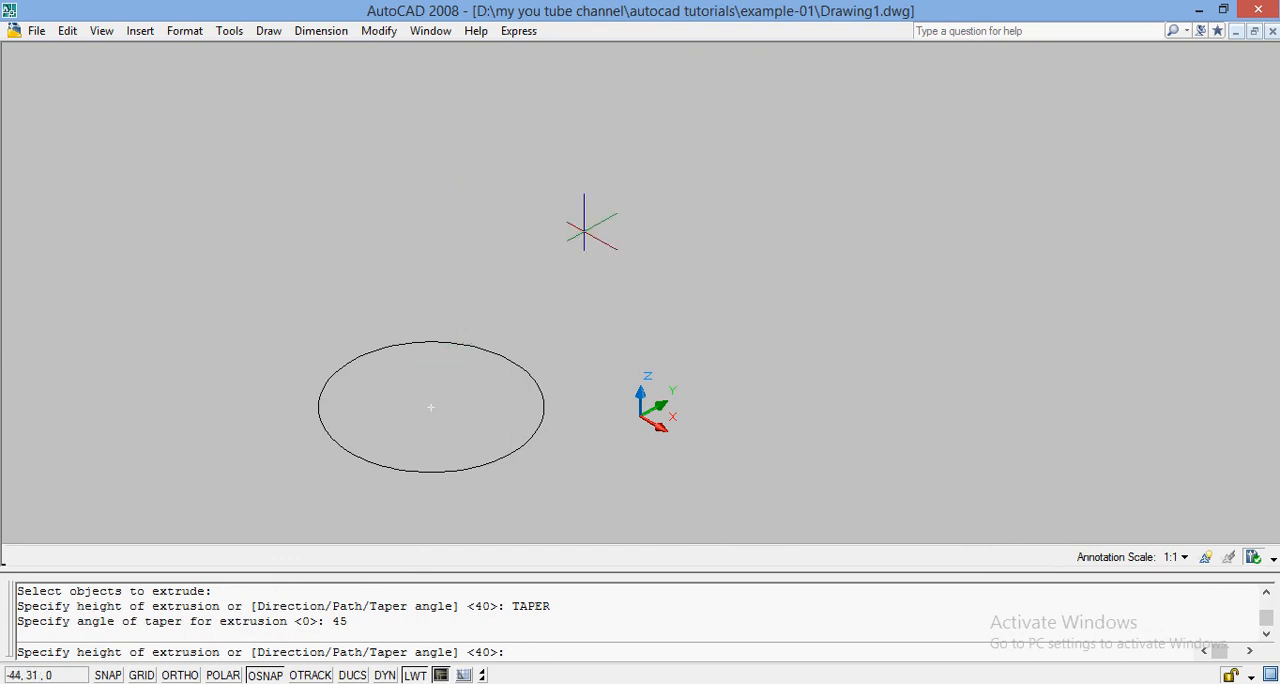
text(30)
key(Return)
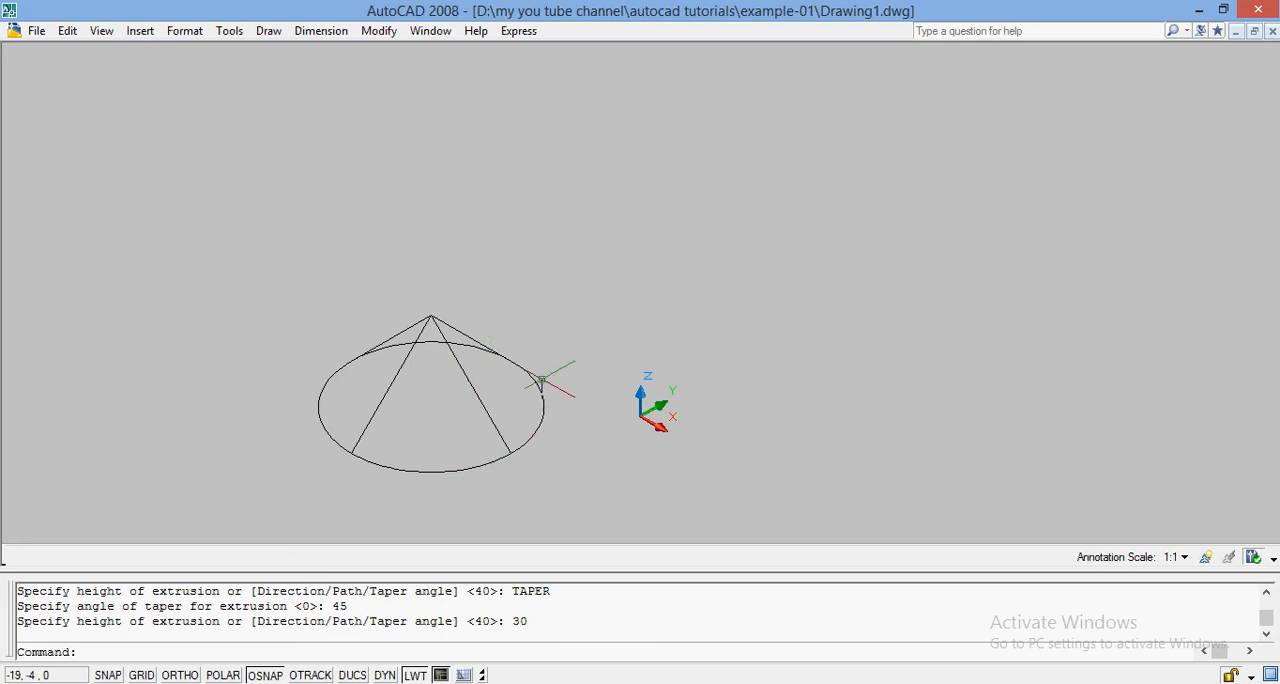
click(489, 420)
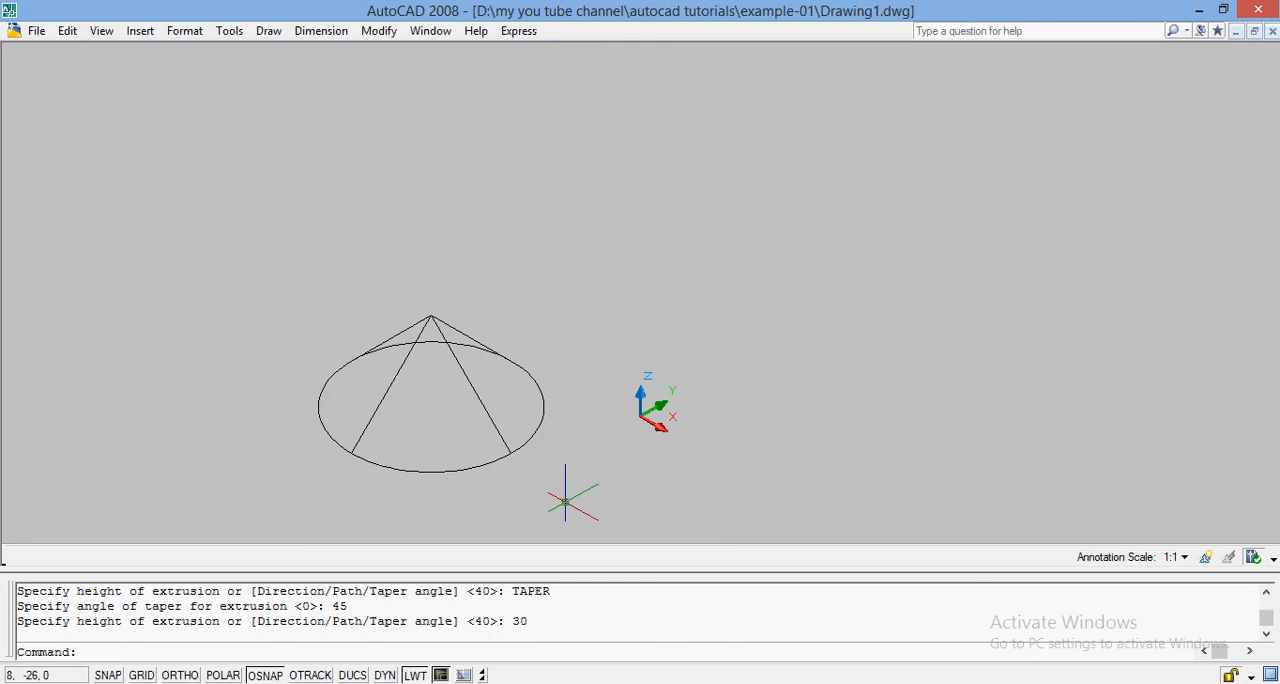
Draw a freehand rectangle from two opposite corners on the far side of the origin from the cone.
text(REC)
key(Return)
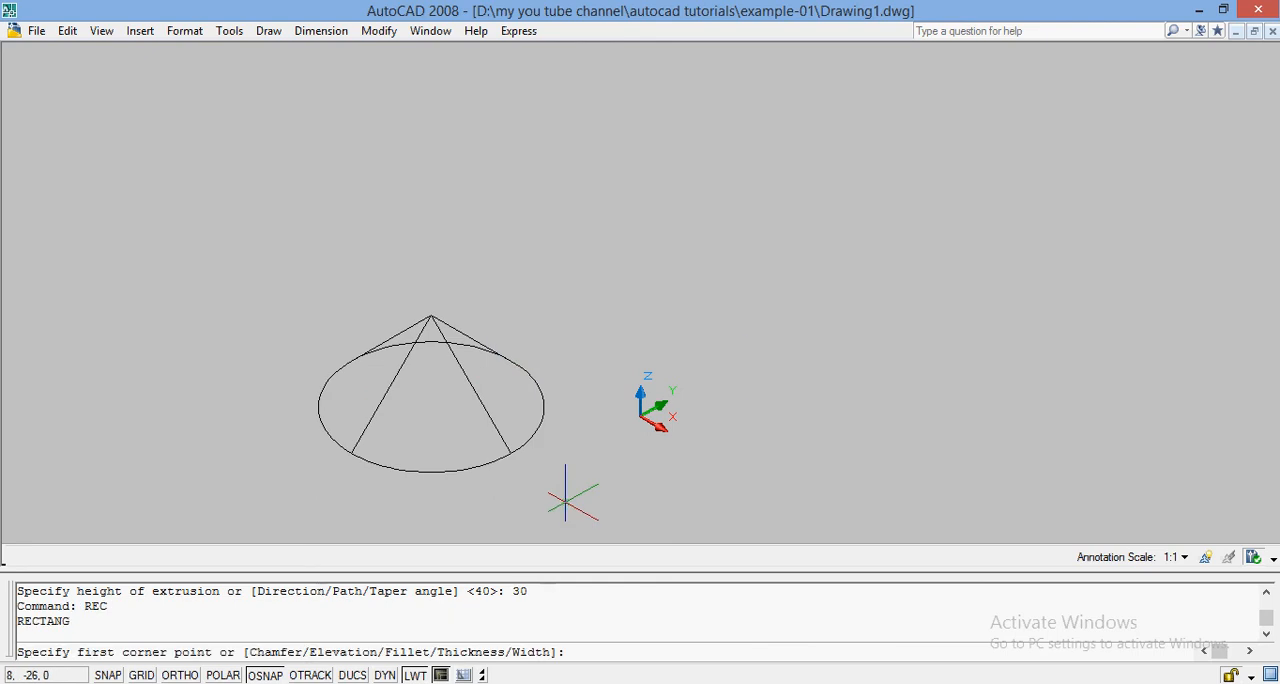
click(740, 375)
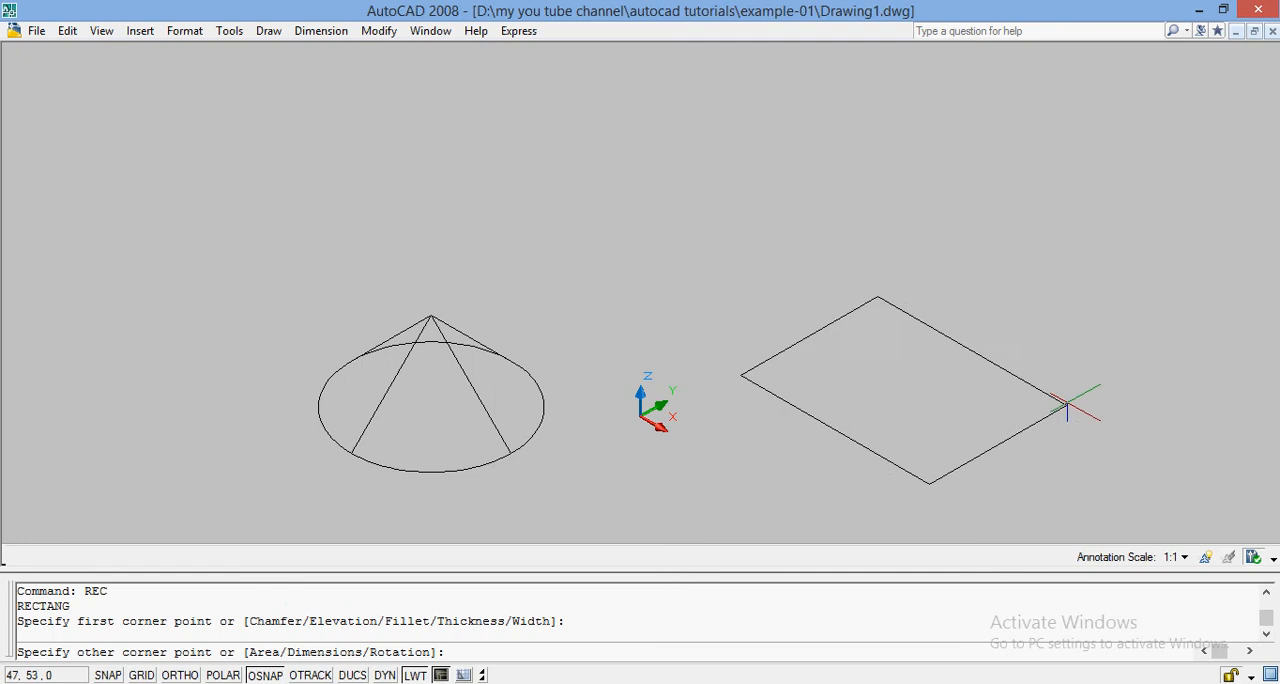
click(1059, 389)
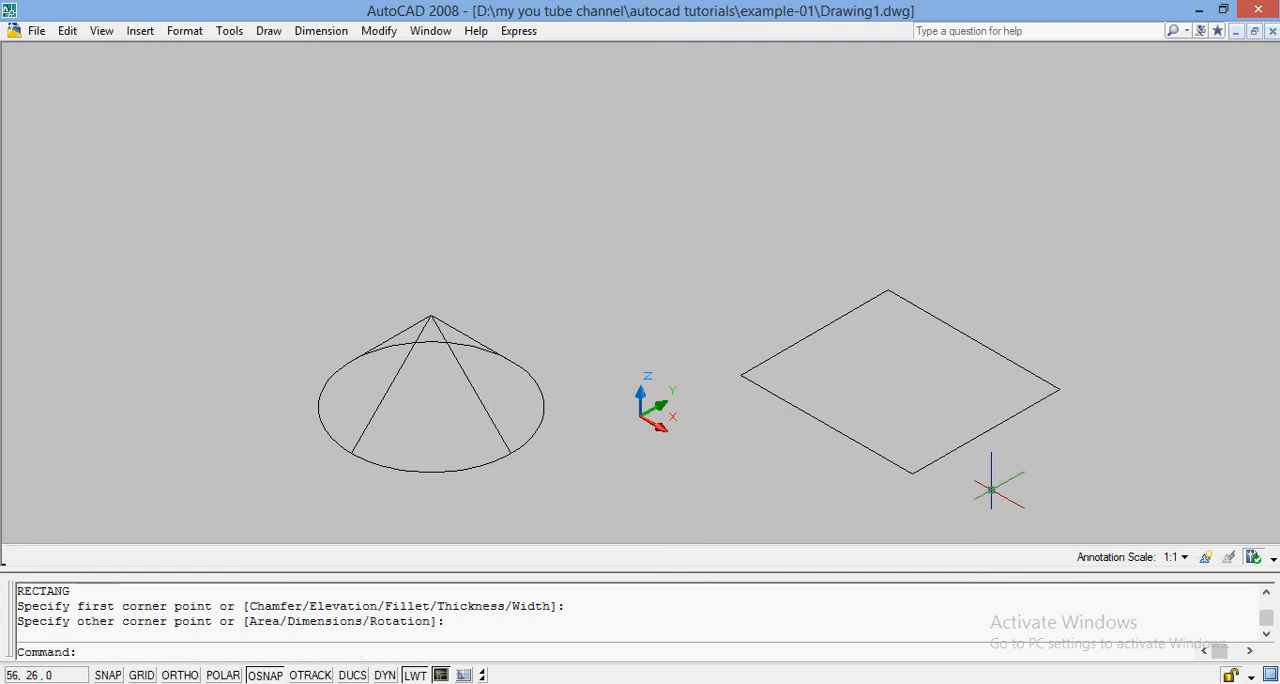
Extrude the rectangle with a taper angle of 30 and a height of 50.
text(EXT)
key(Return)
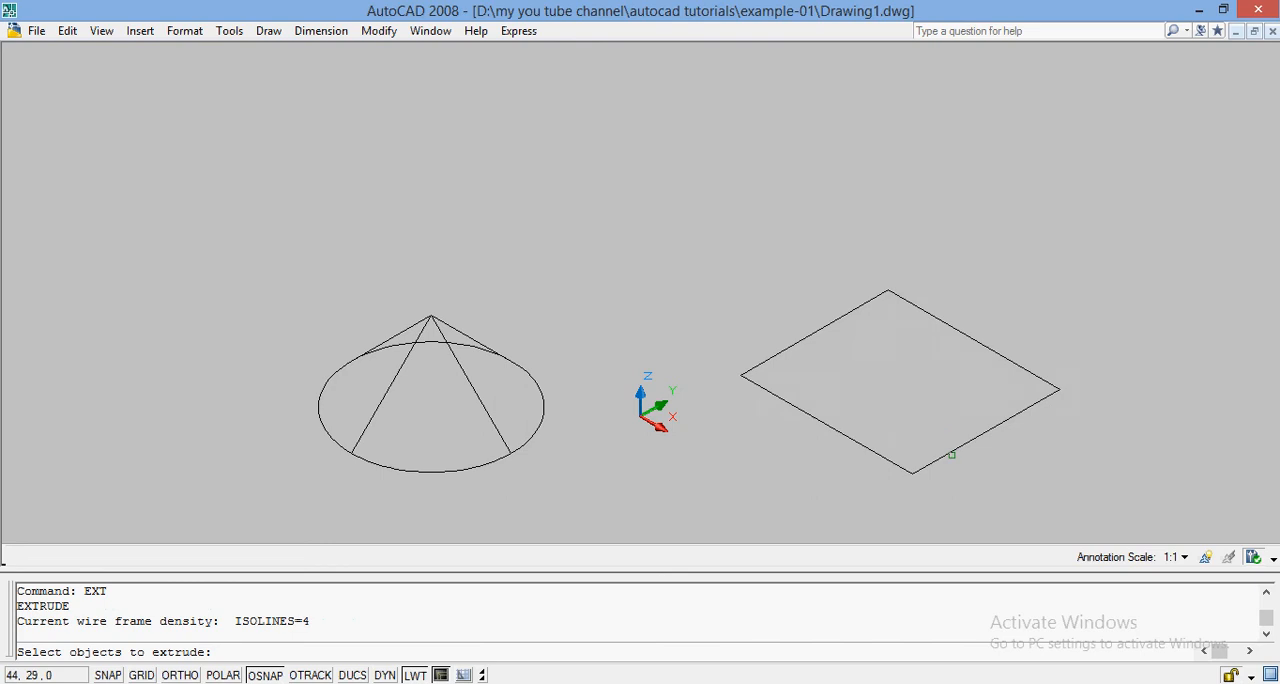
click(946, 453)
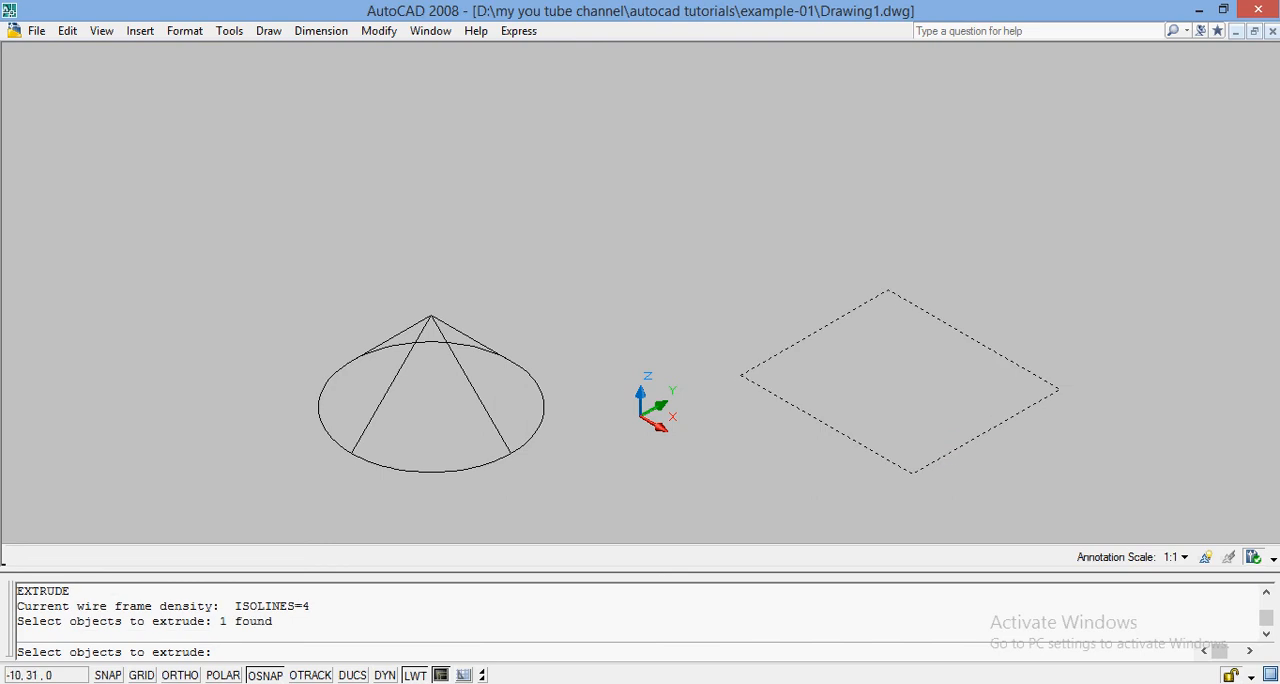
key(Return)
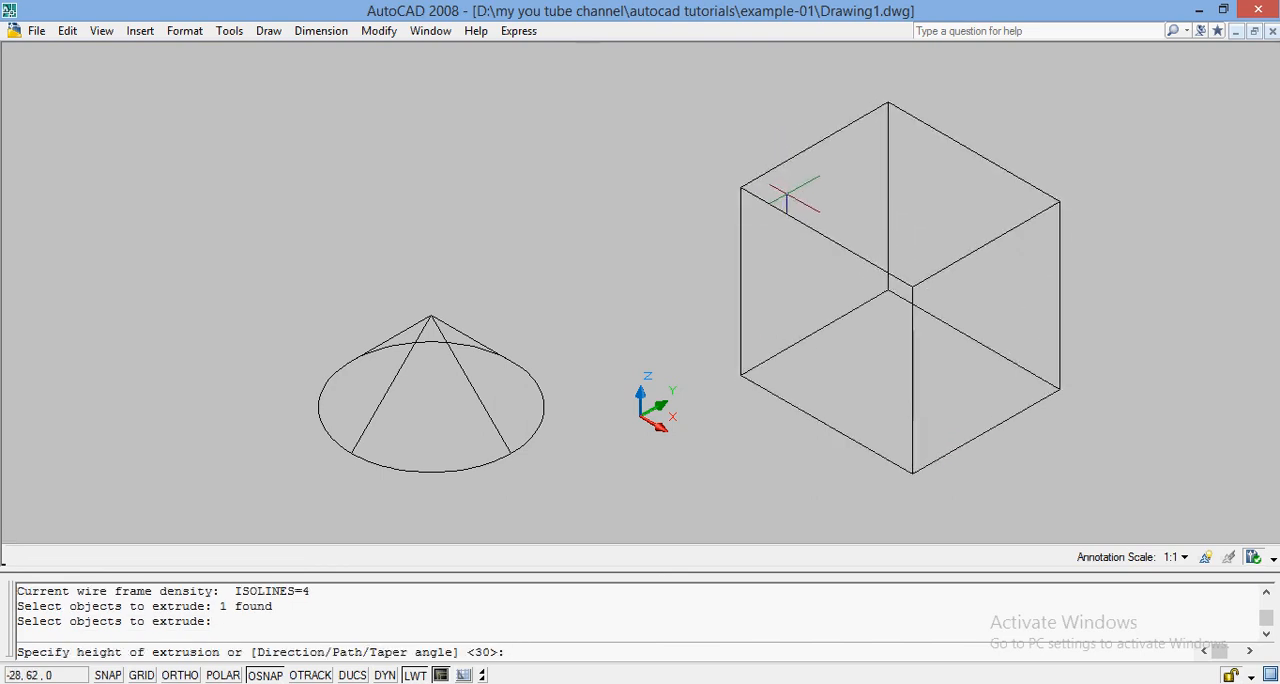
text(T)
key(Return)
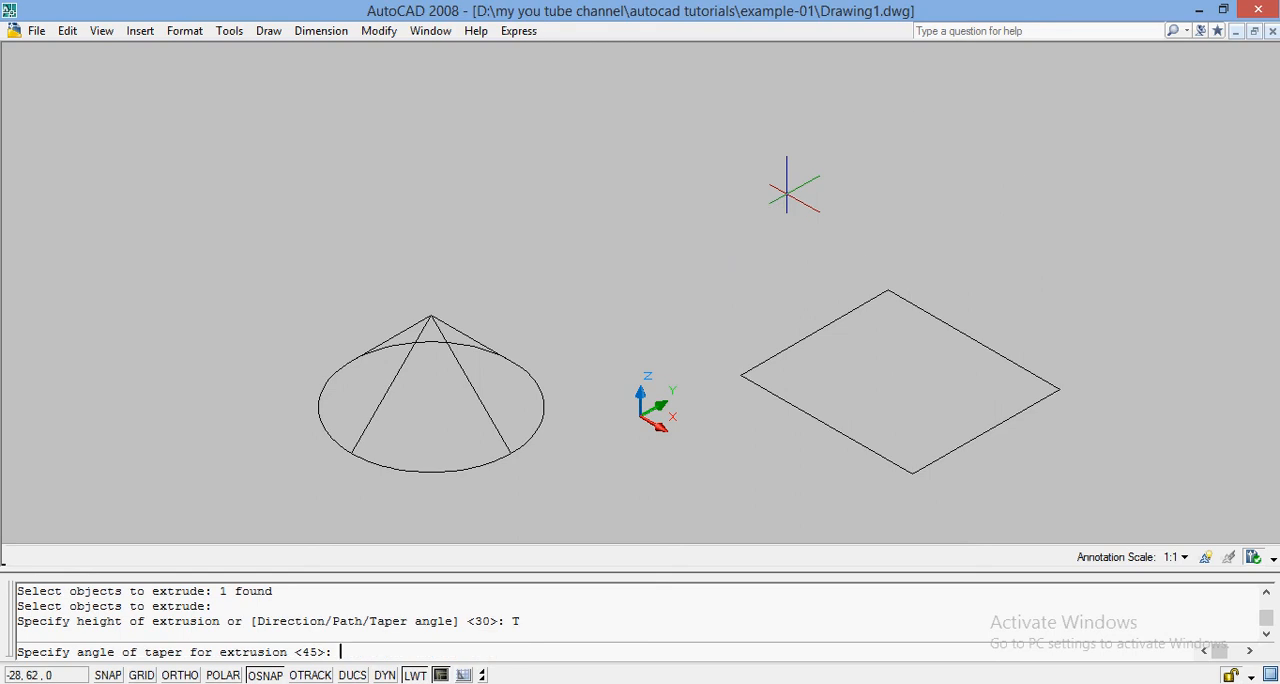
text(30)
key(Return)
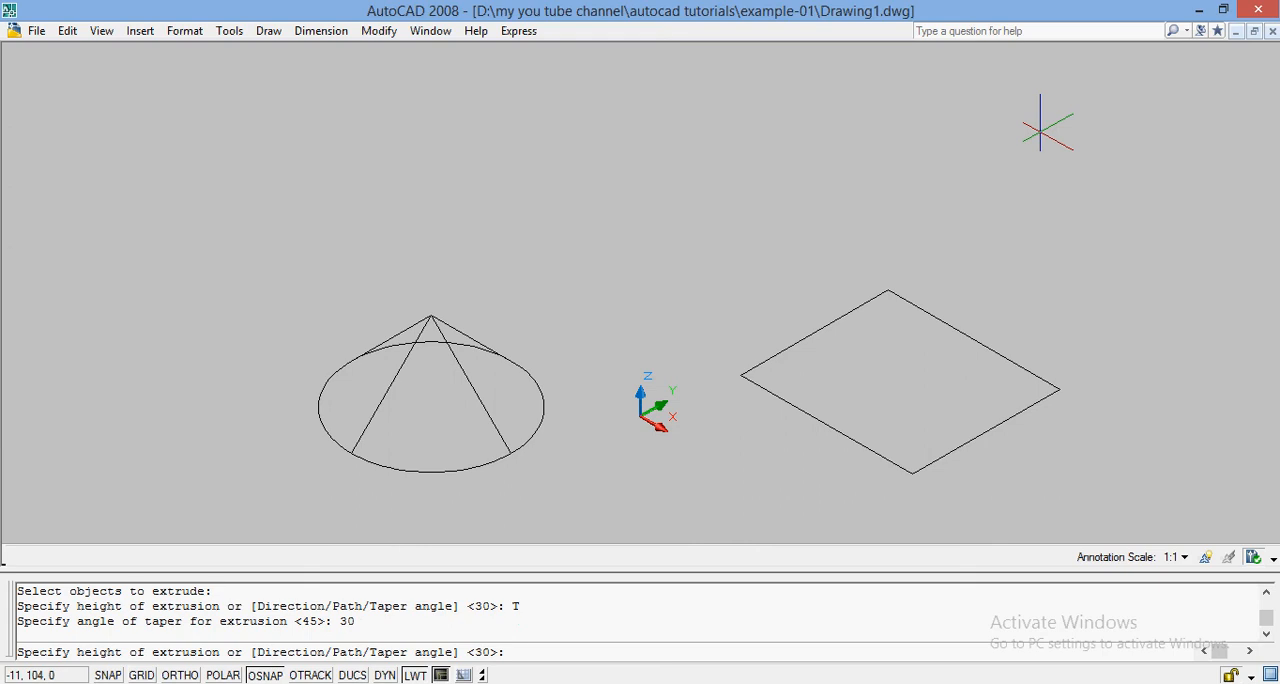
text(50)
key(Return)
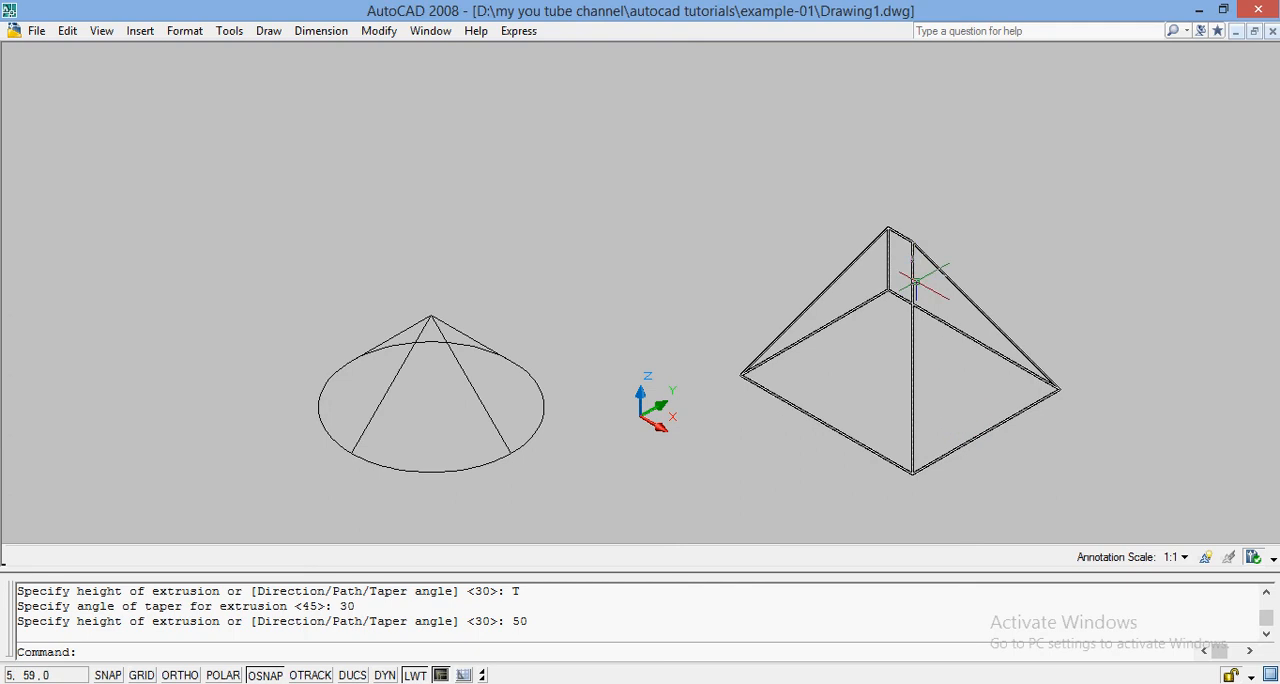
Display the two tapered solids in the Realistic visual style.
click(101, 30)
mouse_move(250, 416)
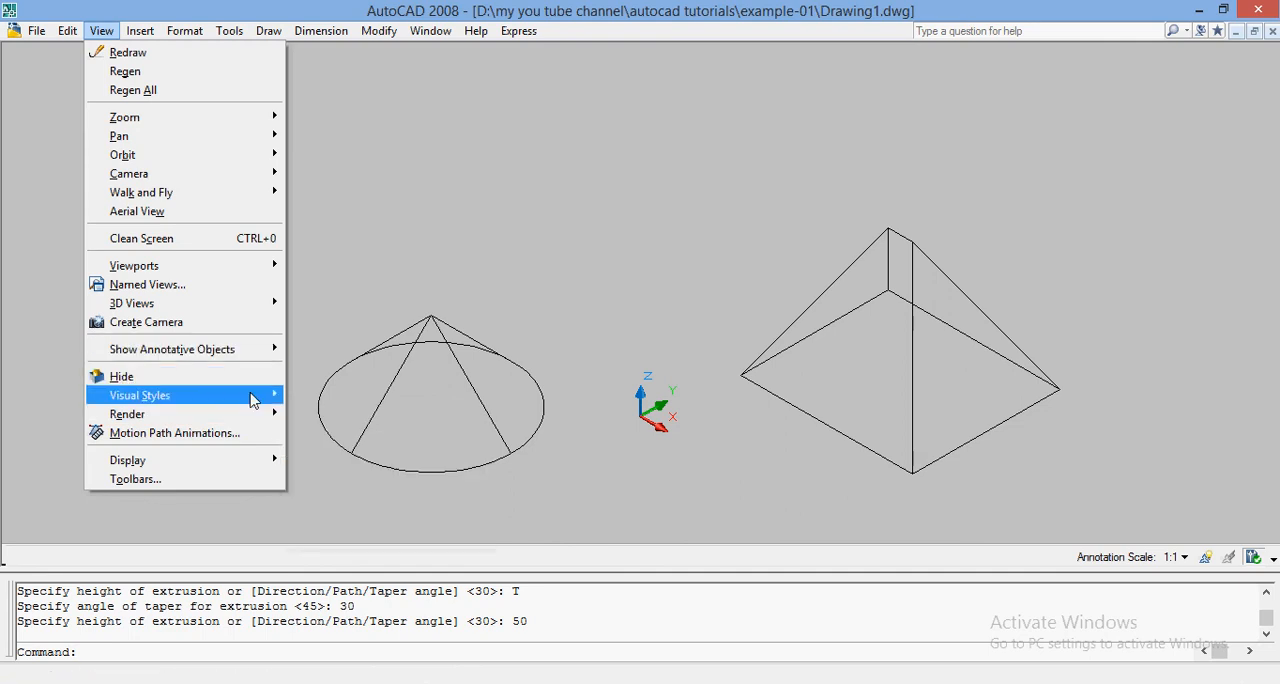
click(336, 460)
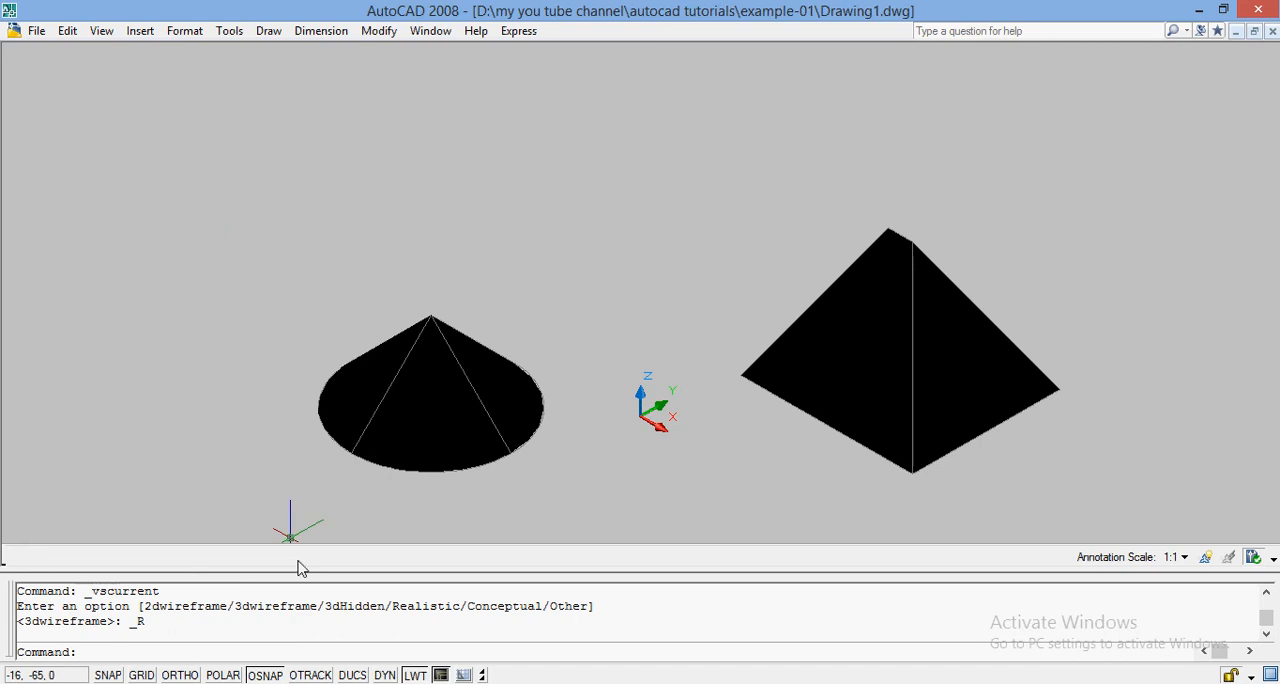
Undo the Realistic visual style, both tapered extrusions and the rectangle, back to the plain circle.
key(ctrl+z)
key(ctrl+z)
key(ctrl+z)
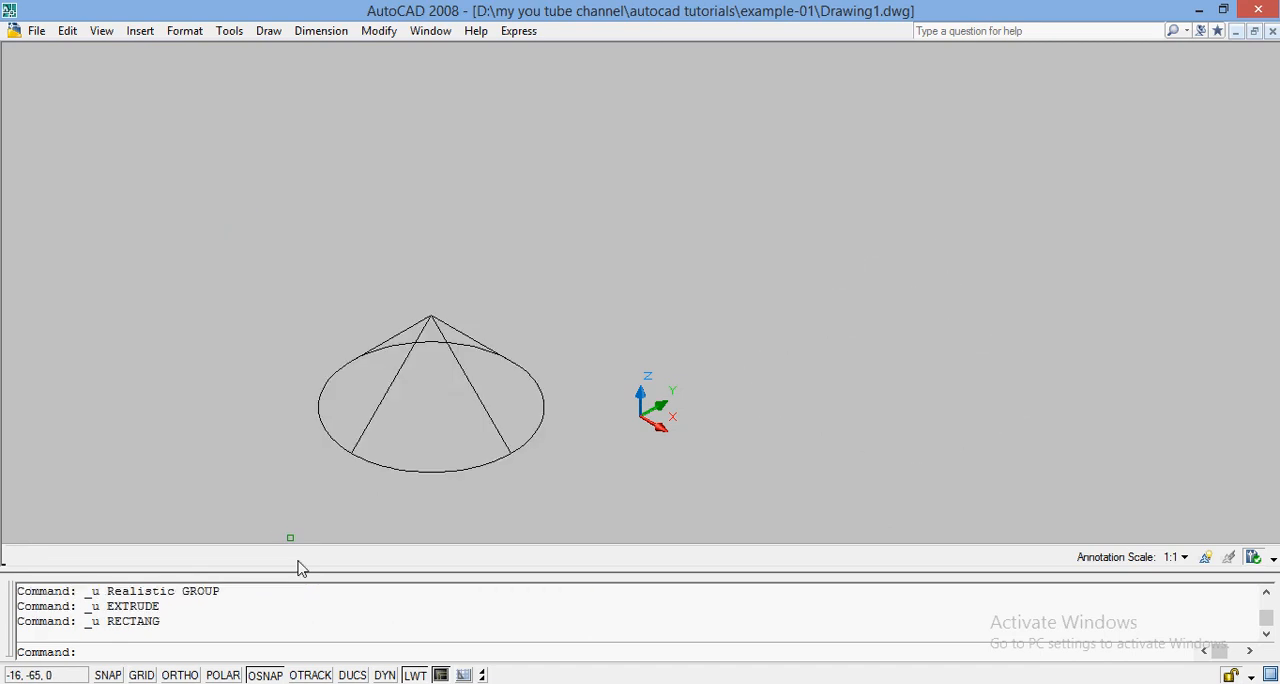
key(ctrl+z)
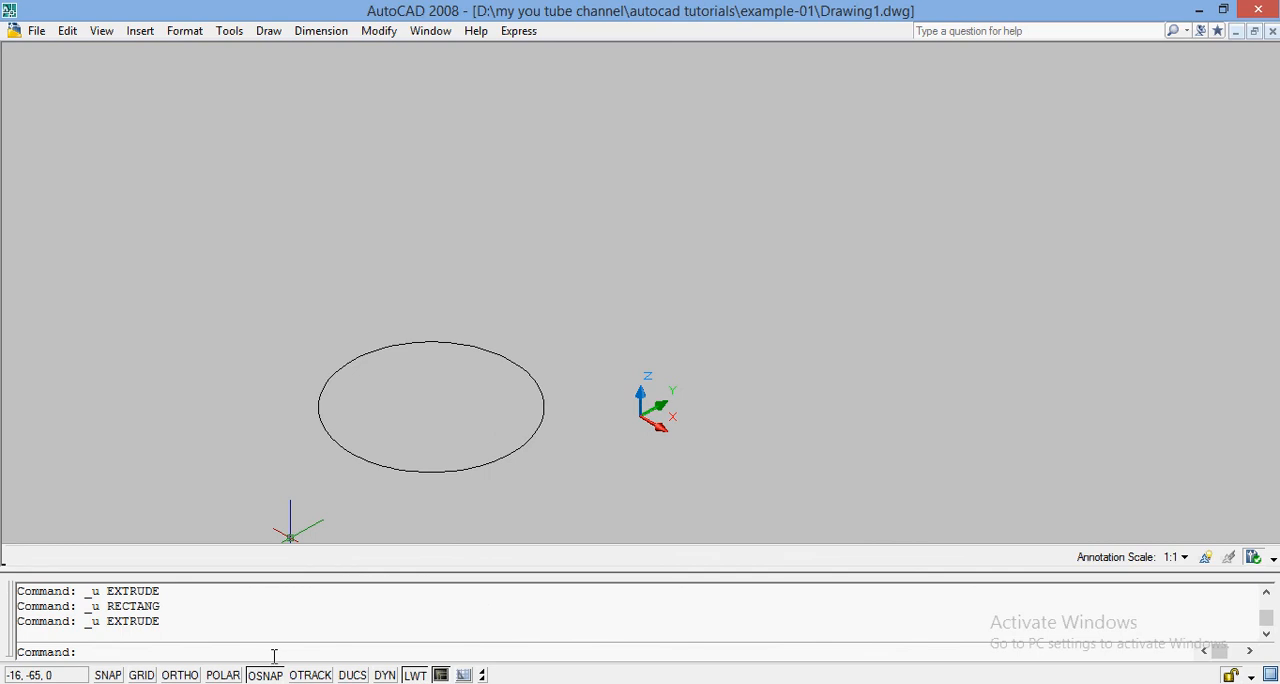
Try to extrude the circle with the Direction option, from its centre to a freely picked point above and beside it.
text(EXTRUDE)
key(Return)
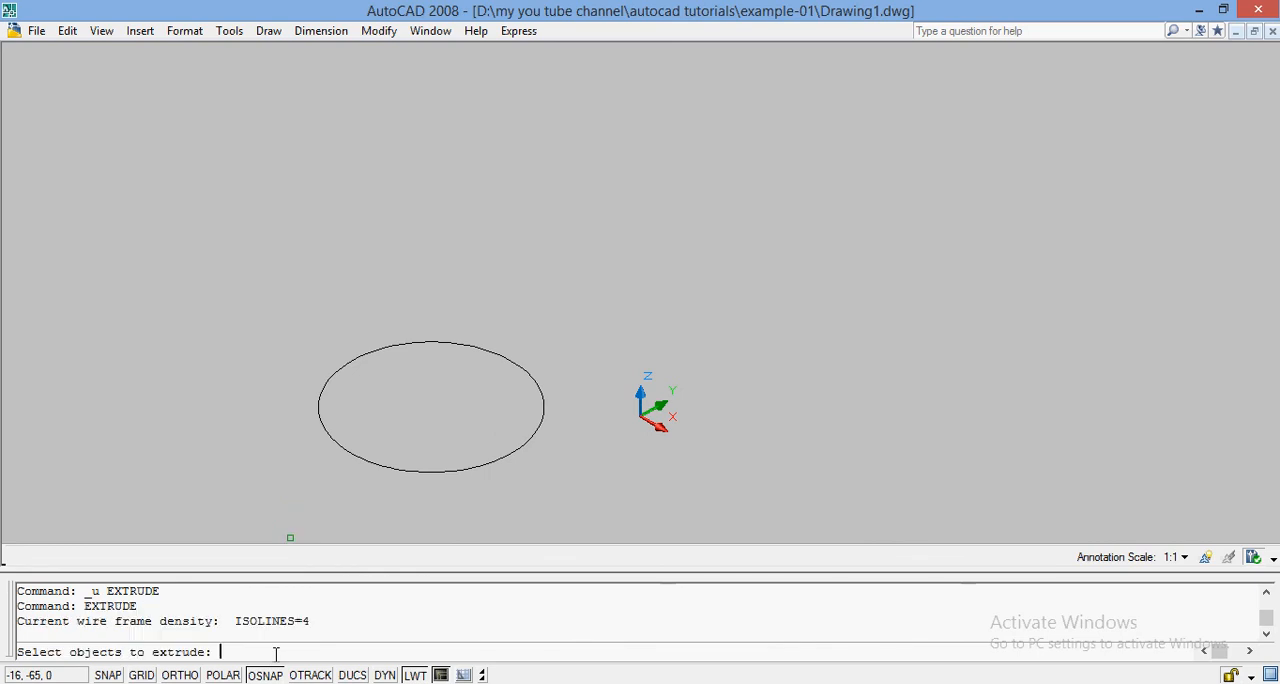
click(361, 451)
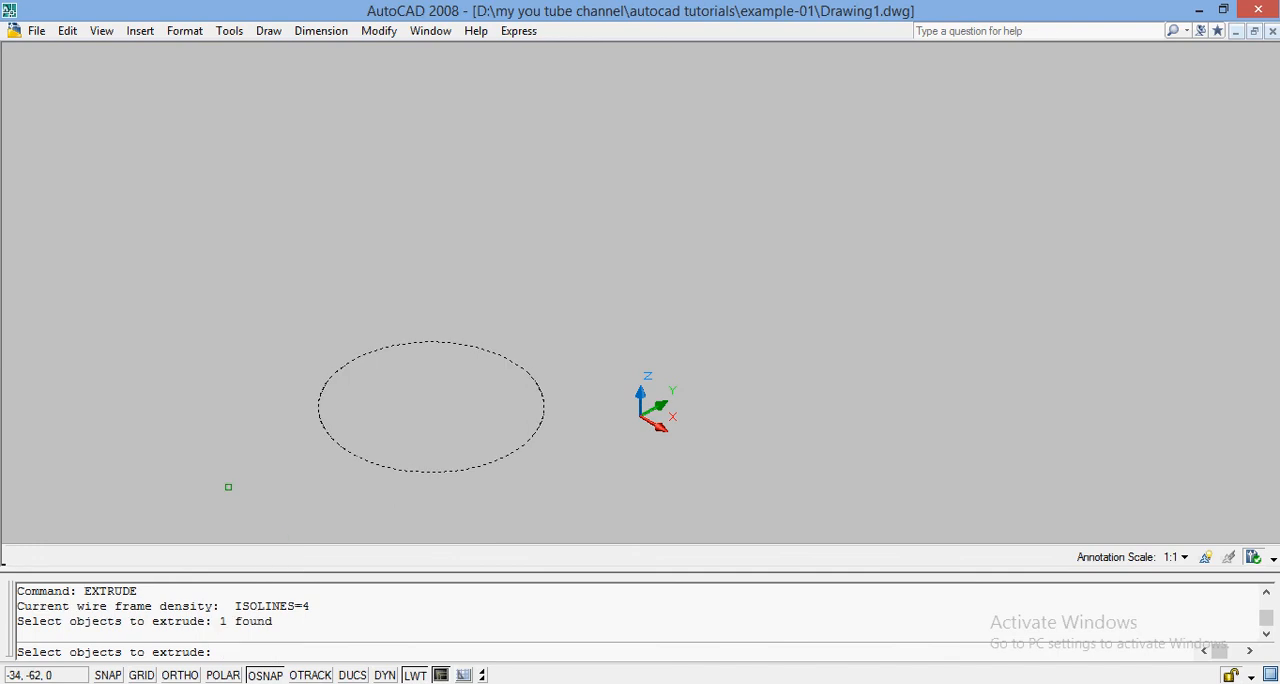
key(Return)
text(D)
key(Return)
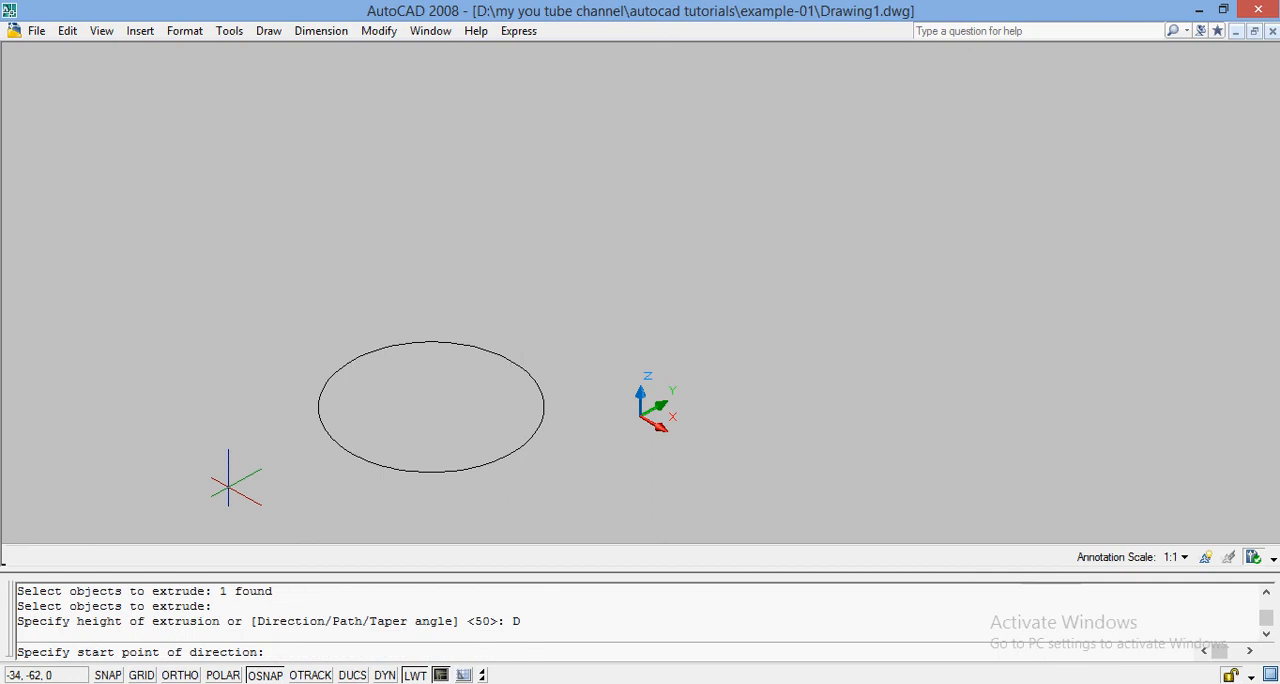
click(431, 405)
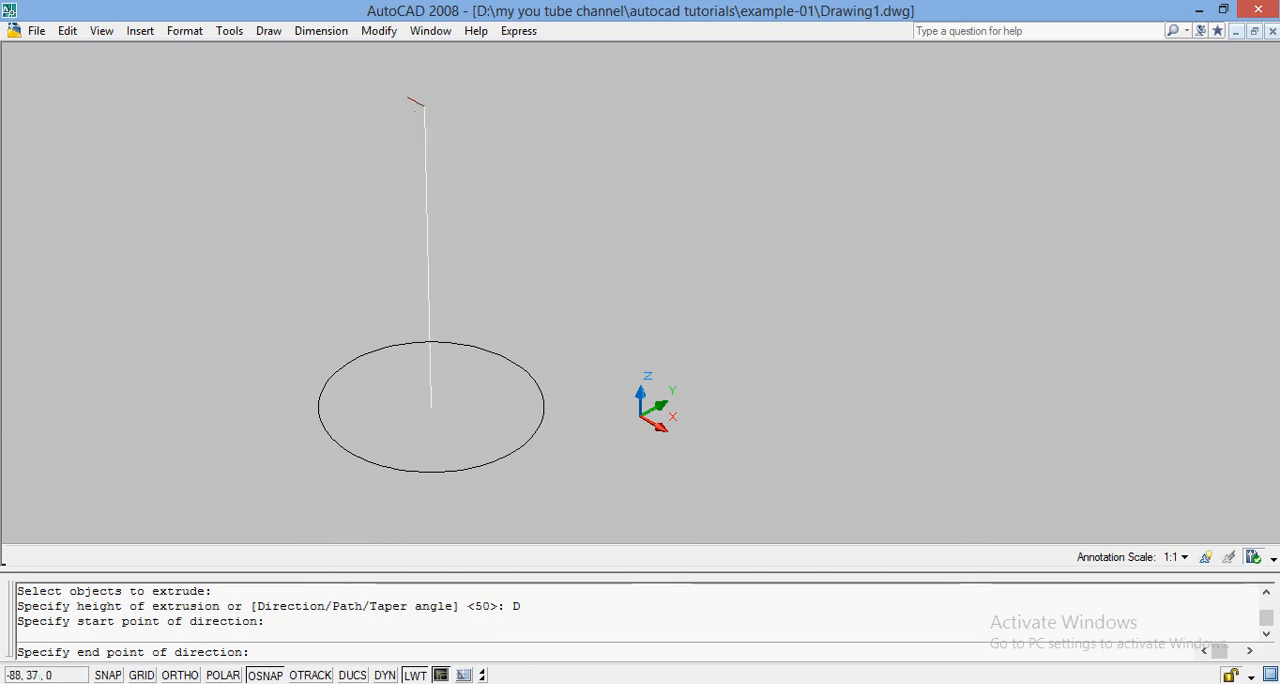
click(319, 127)
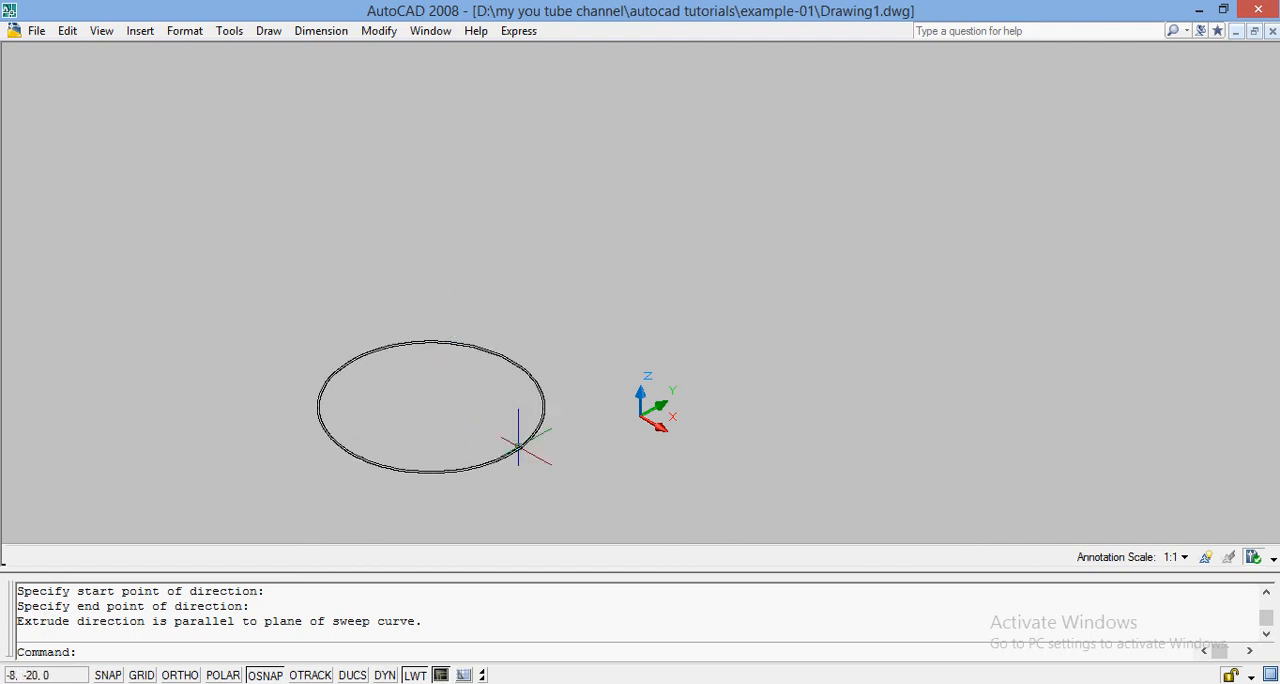
Extrude the circle with the Direction option, from its centre to the relative end point @0,0,40.
text(EXT)
key(Return)
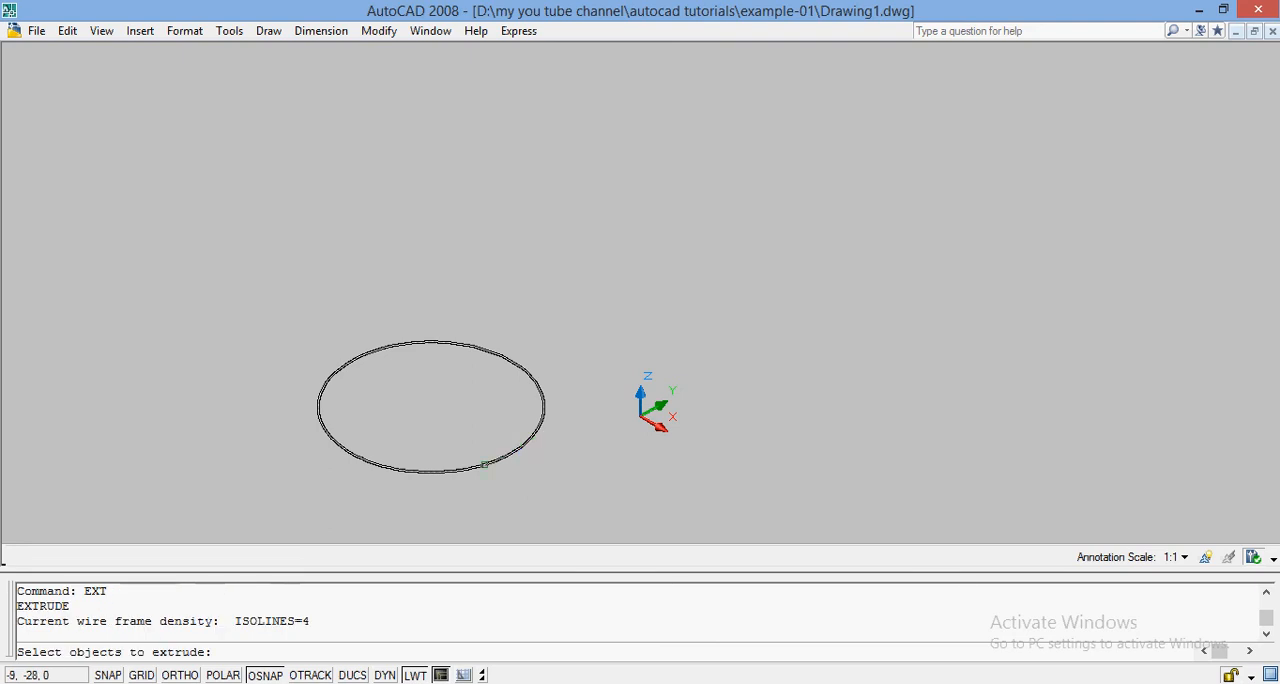
click(484, 466)
key(Return)
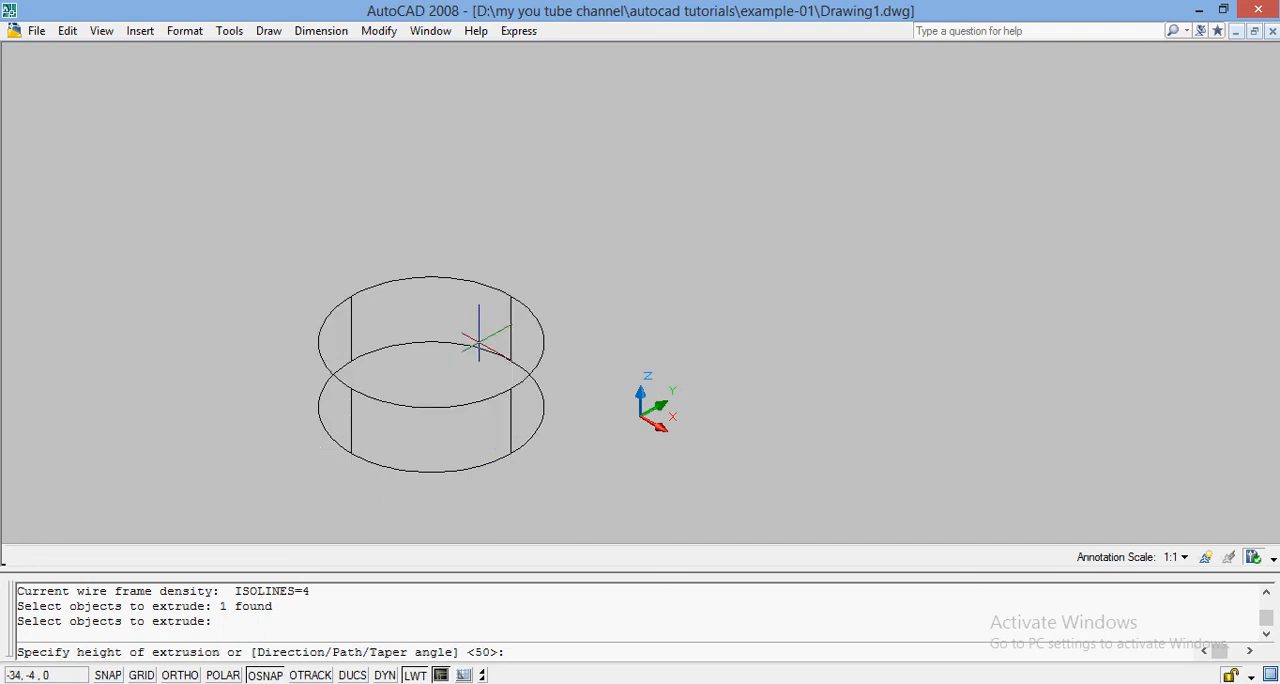
text(D)
key(Return)
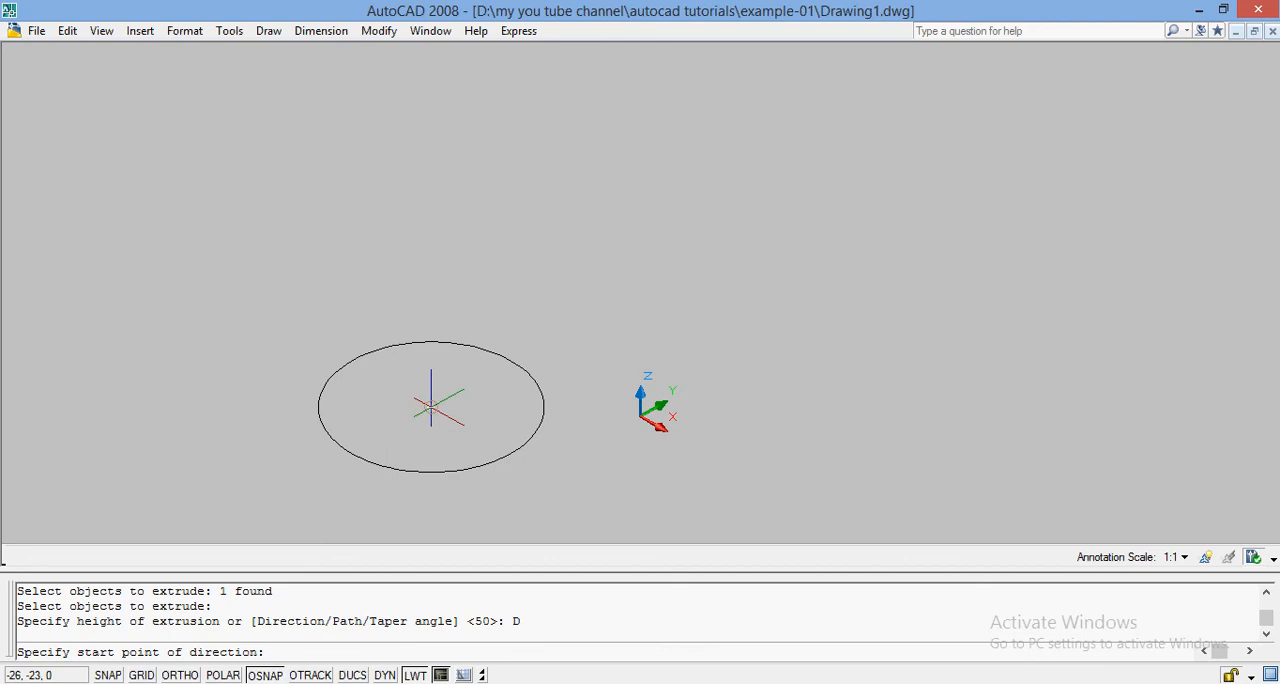
click(430, 407)
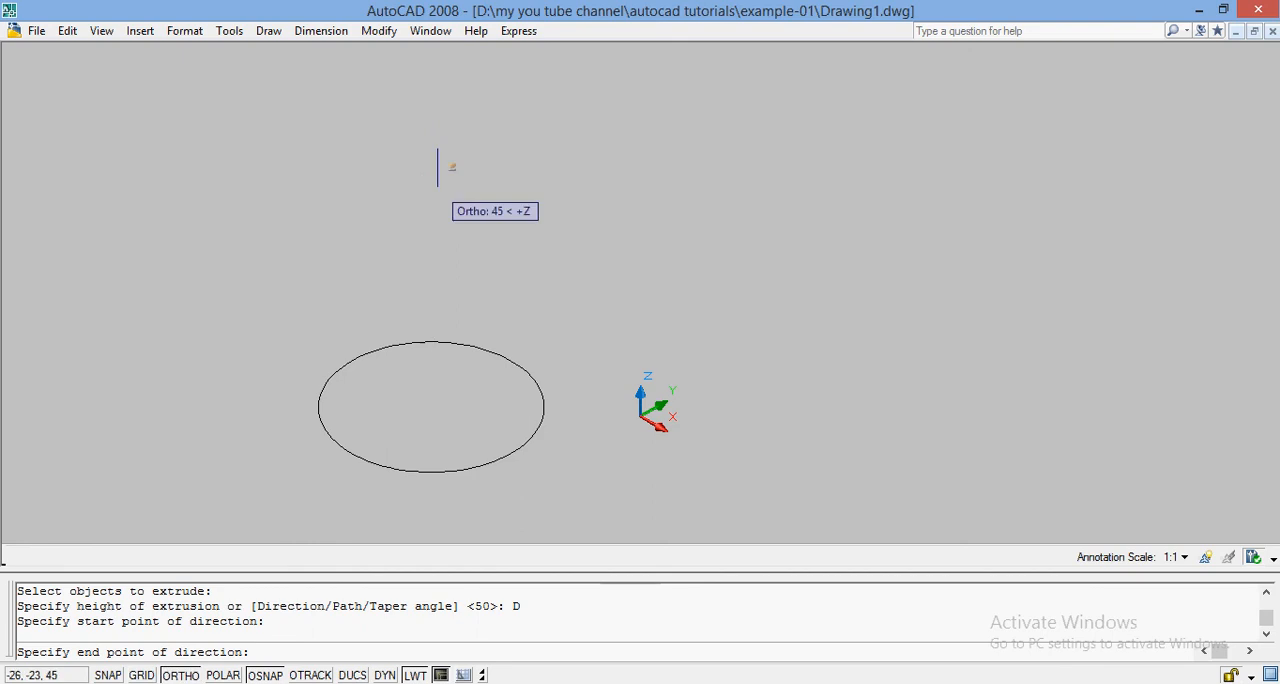
text(@)
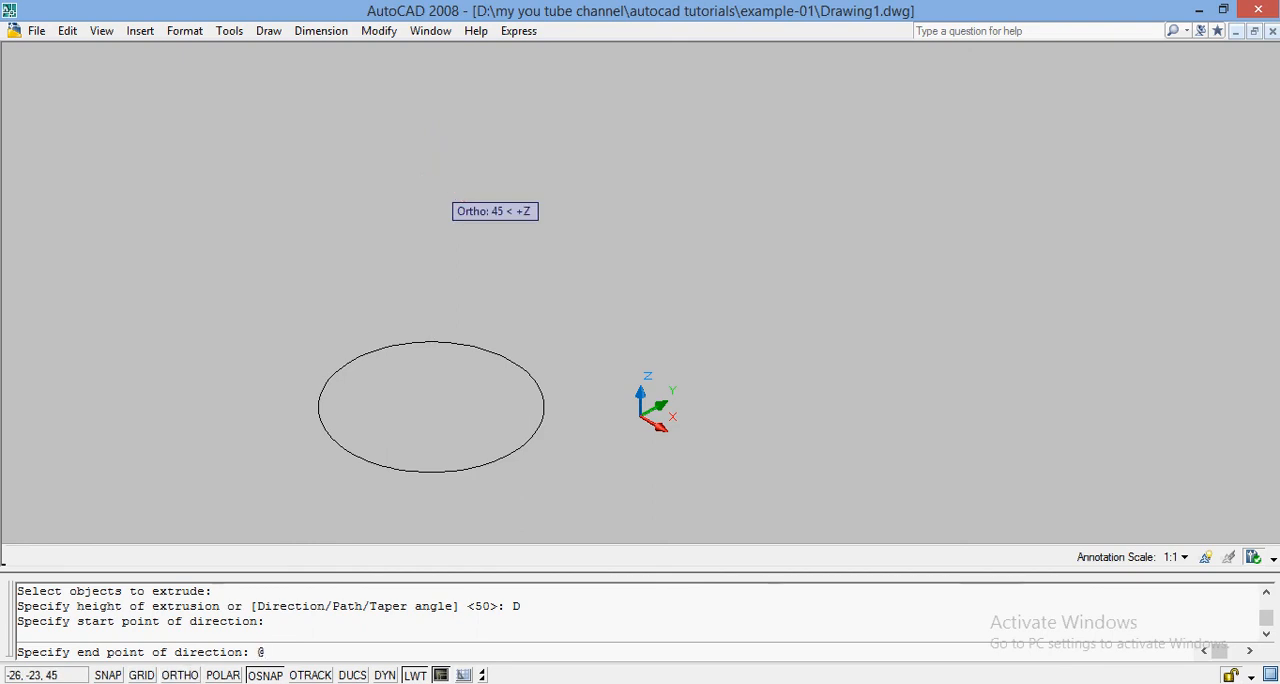
text(0,0,)
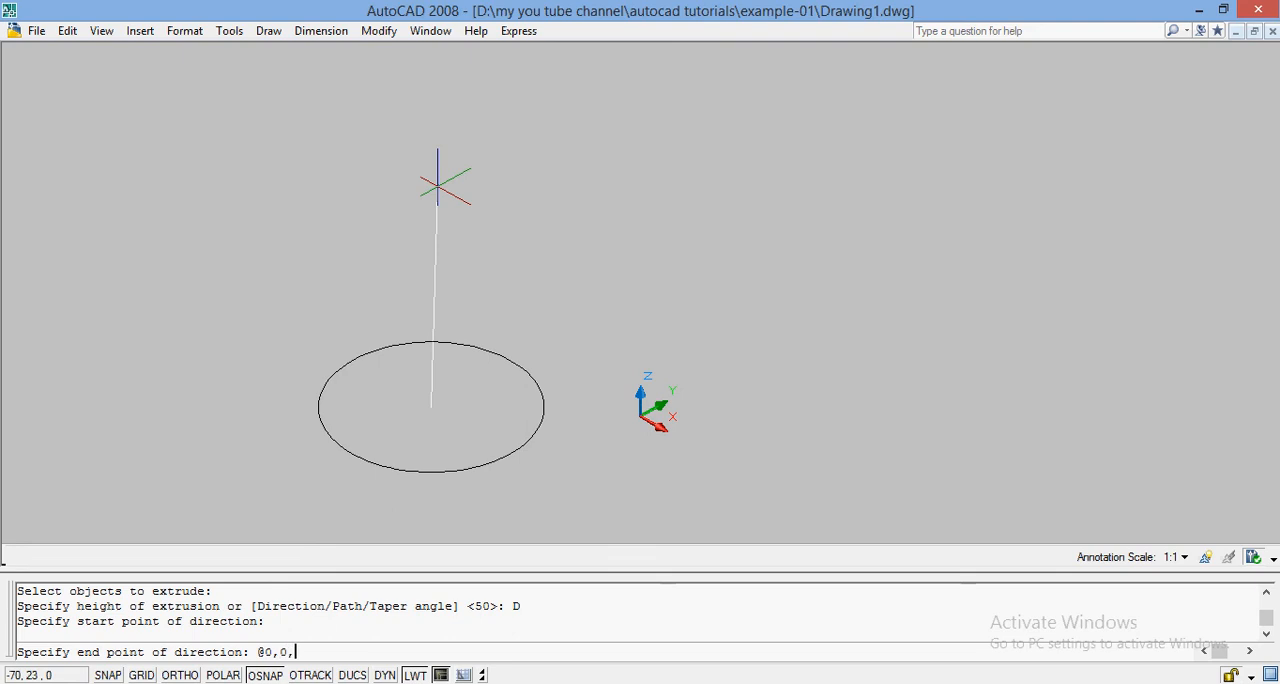
text(40)
key(Return)
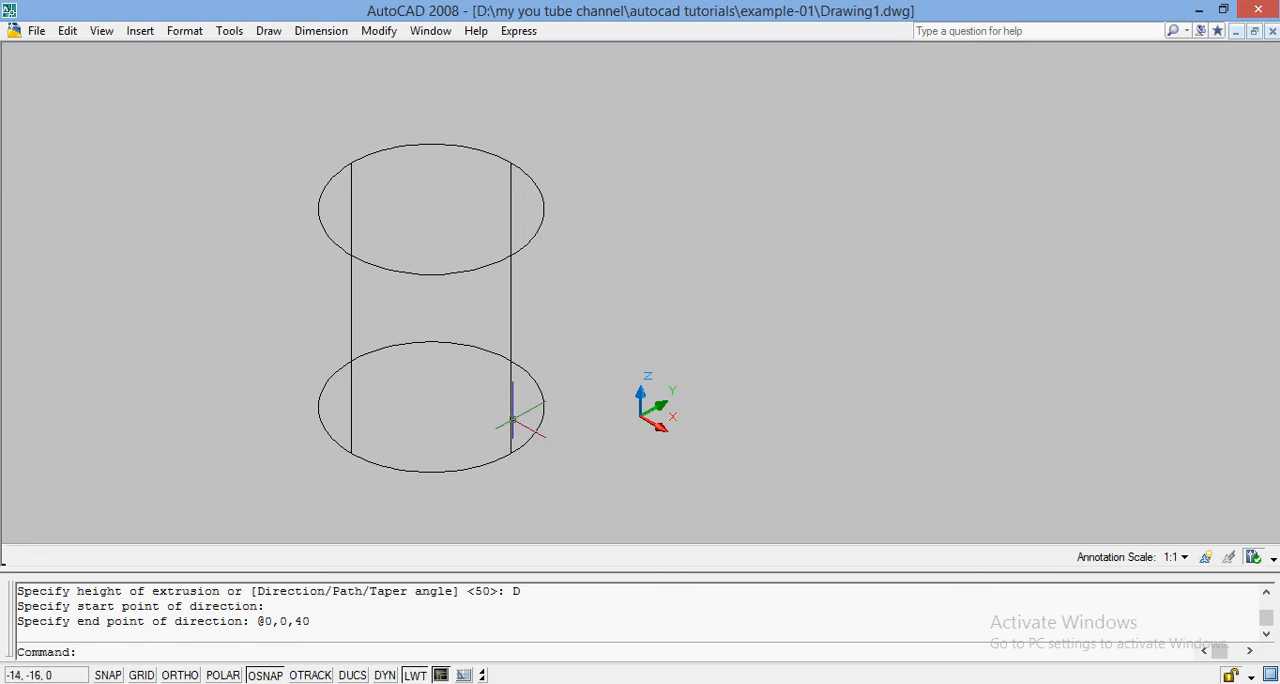
Erase everything in the drawing, including the extruded cylinder.
key(ctrl+a)
text(E)
key(Return)
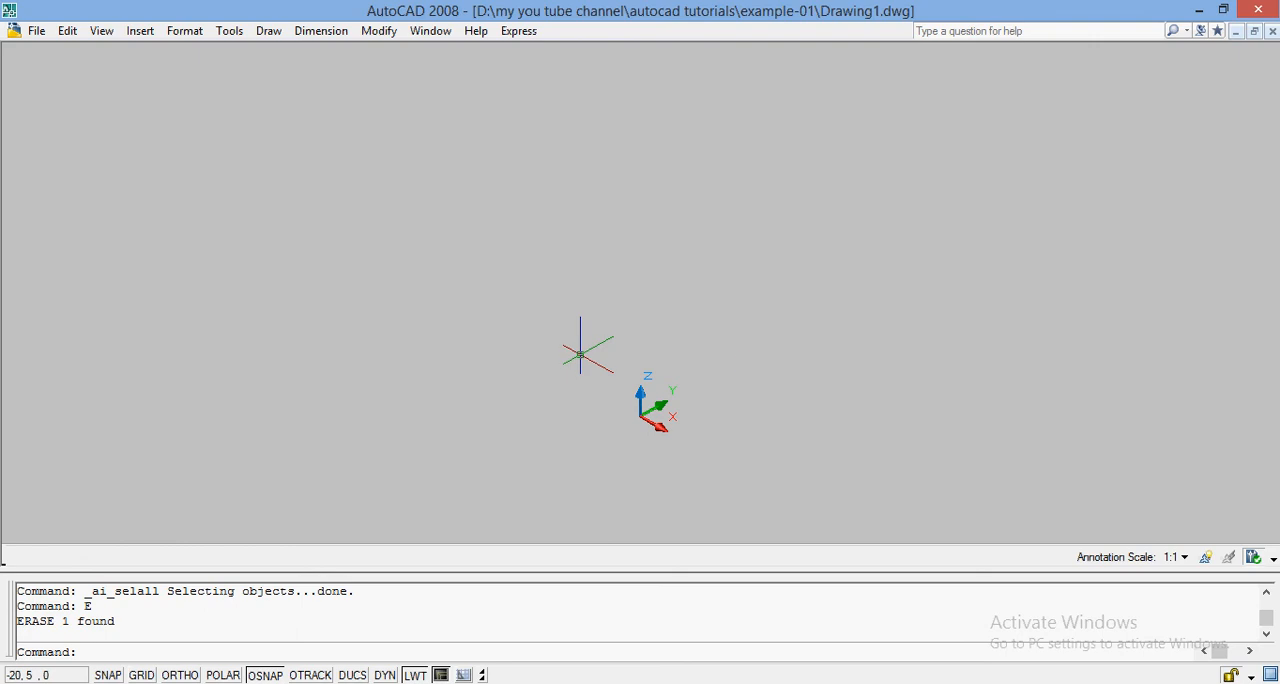
Draw a rectangle from the origin 0,0 to a freely picked corner, about 37 units long along the X axis.
text(REC)
key(Return)
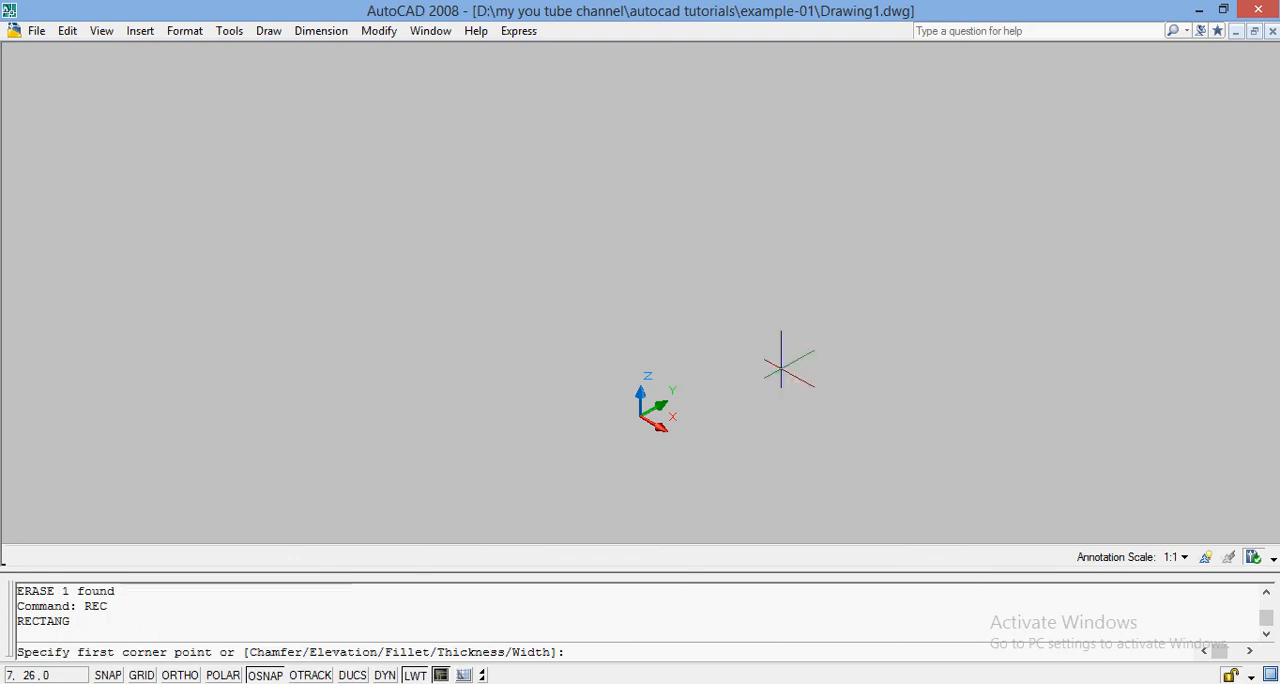
text(0,0)
key(Return)
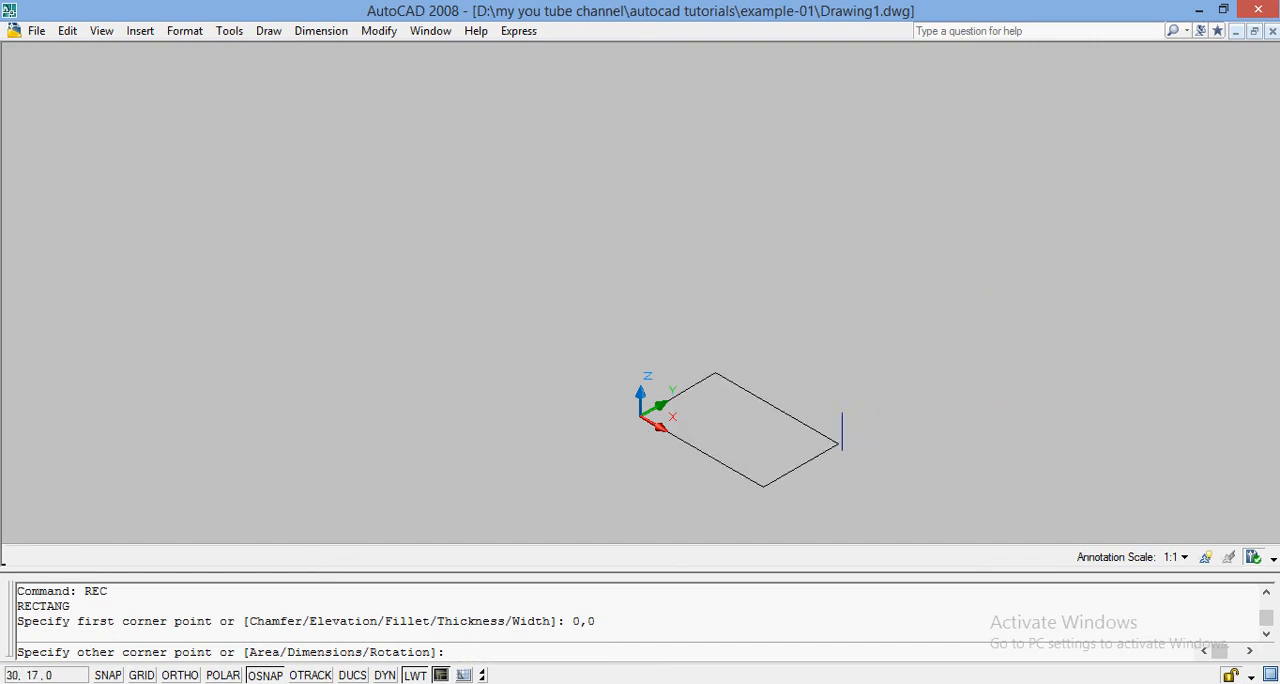
click(869, 465)
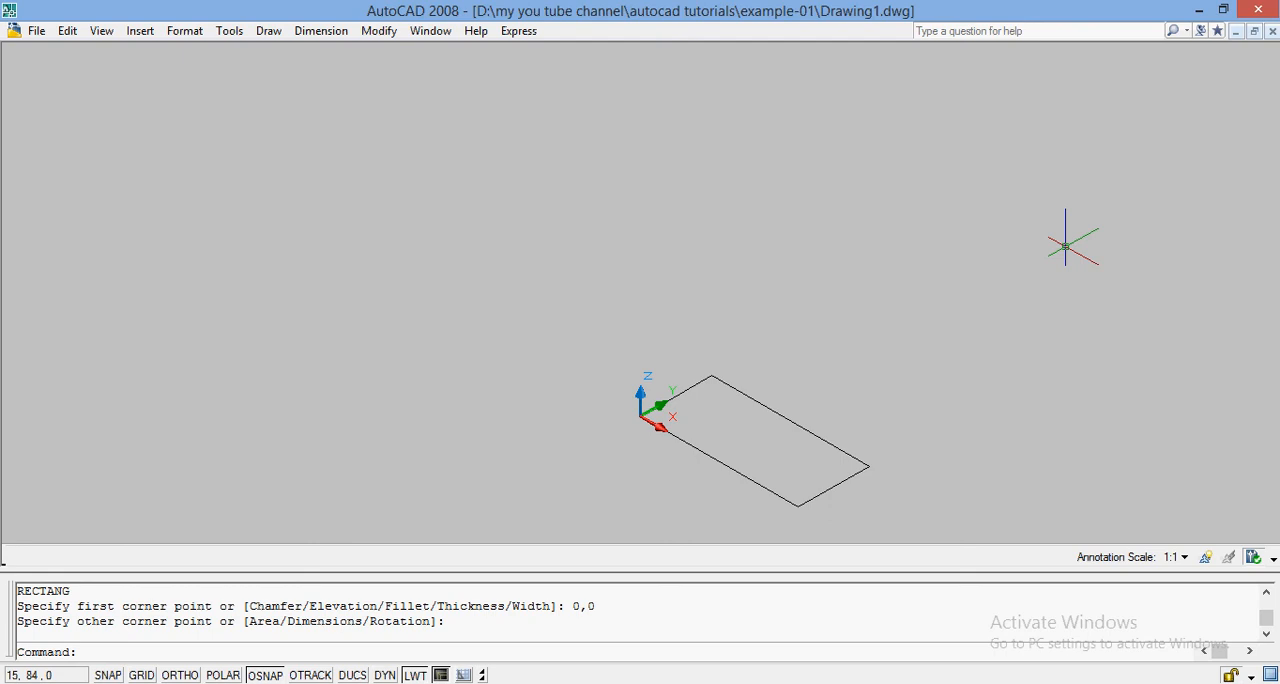
Revolve the rectangle 180 degrees about its long edge along the X axis, starting at the origin, and undo the revolve.
text(REVOLVE)
key(Return)
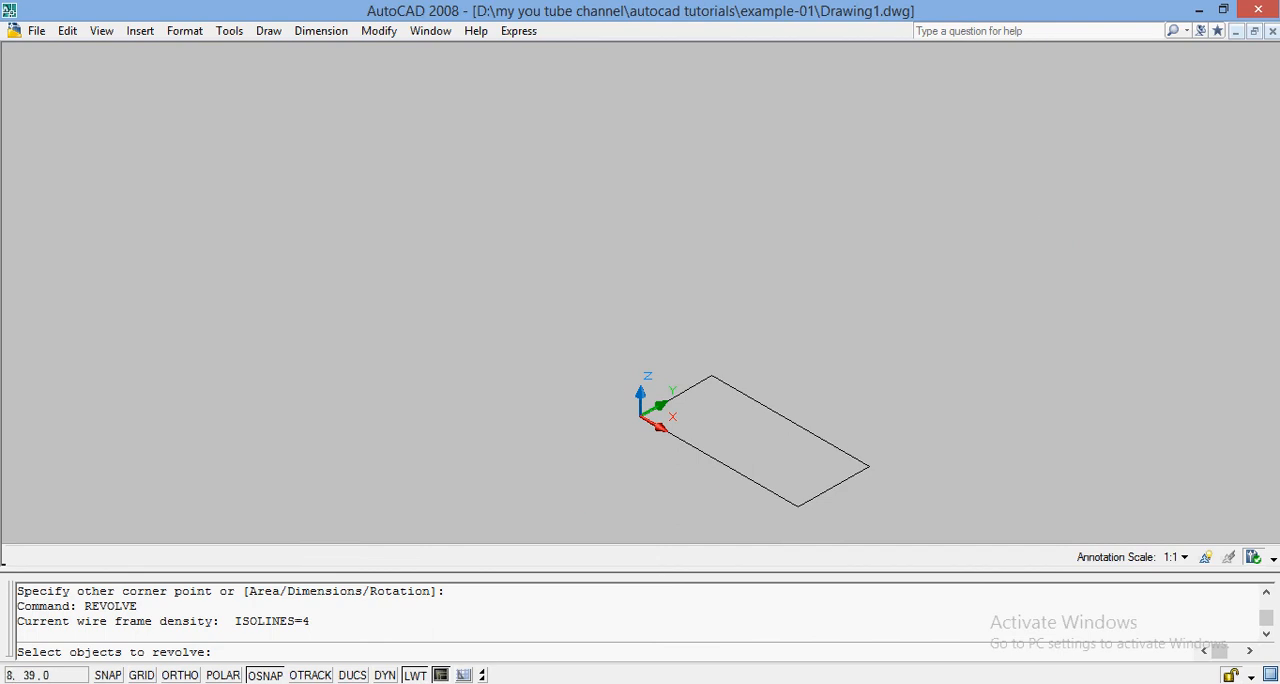
click(753, 479)
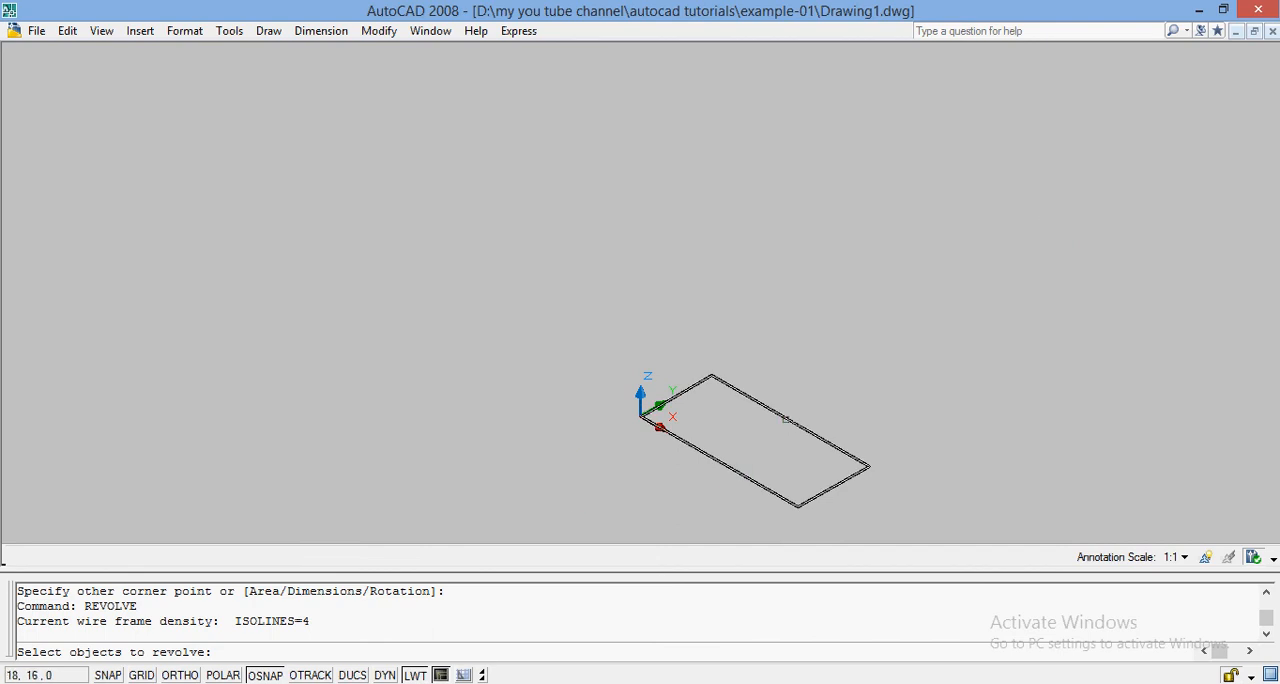
click(786, 420)
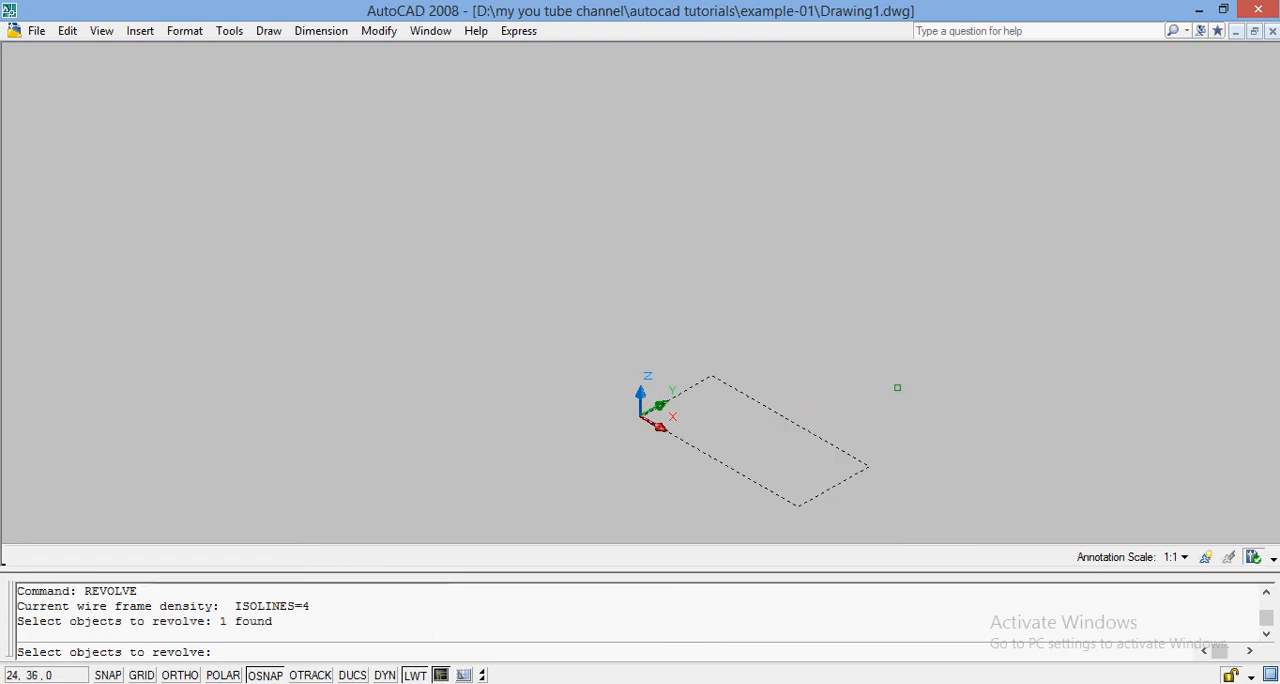
key(Return)
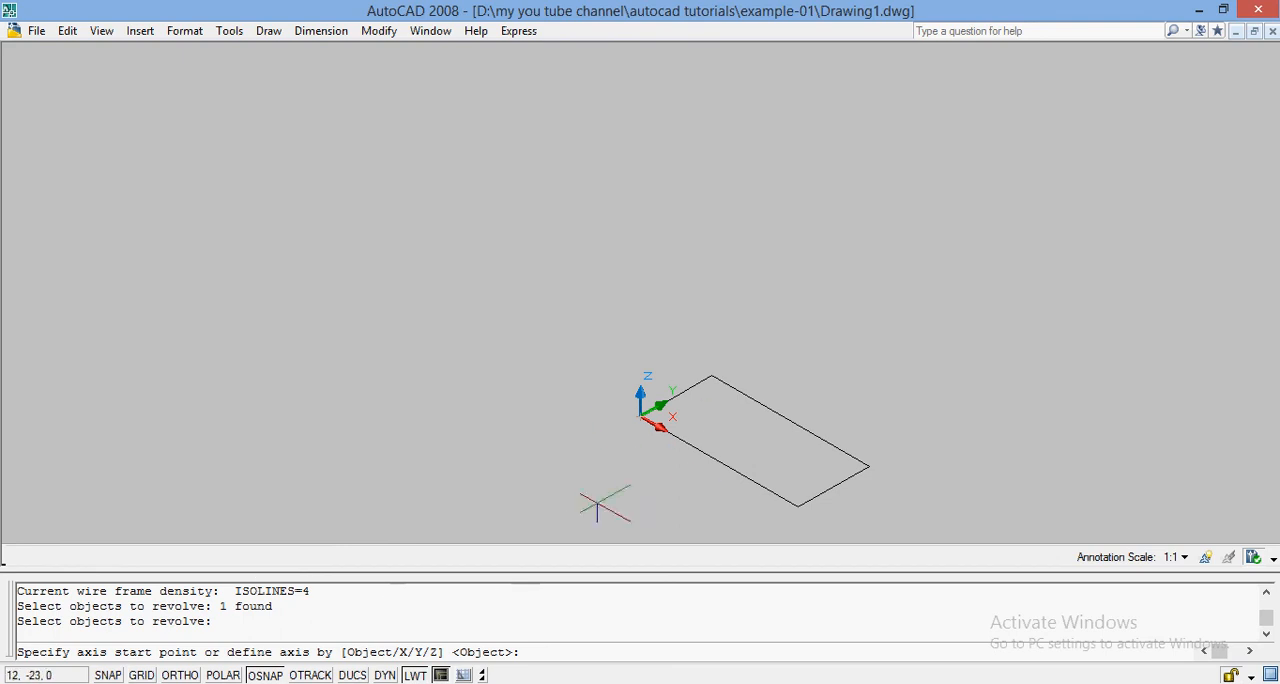
click(640, 415)
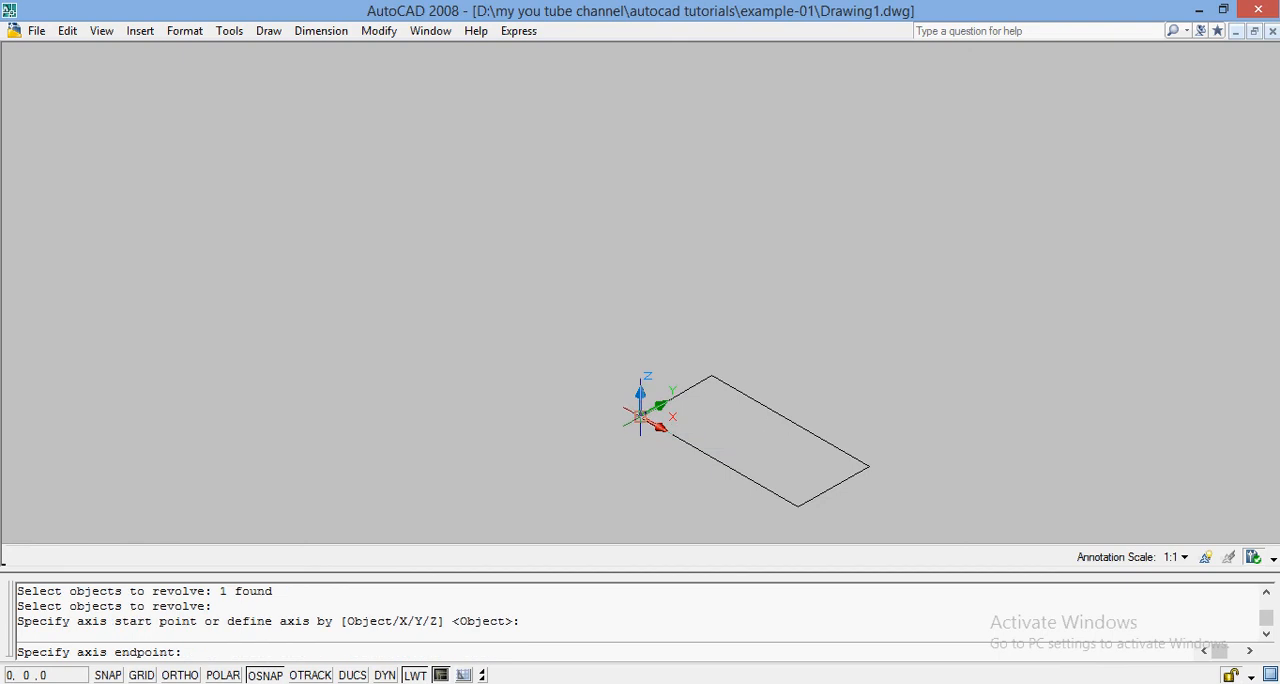
click(798, 507)
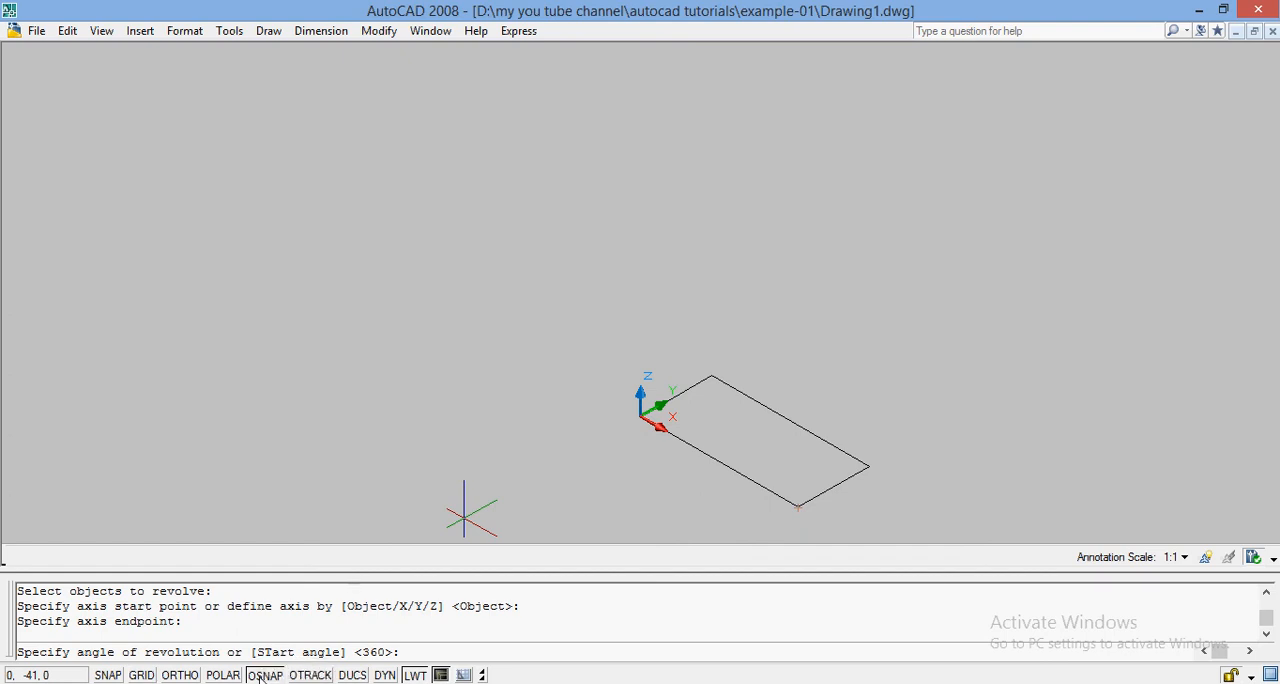
text(180)
key(Return)
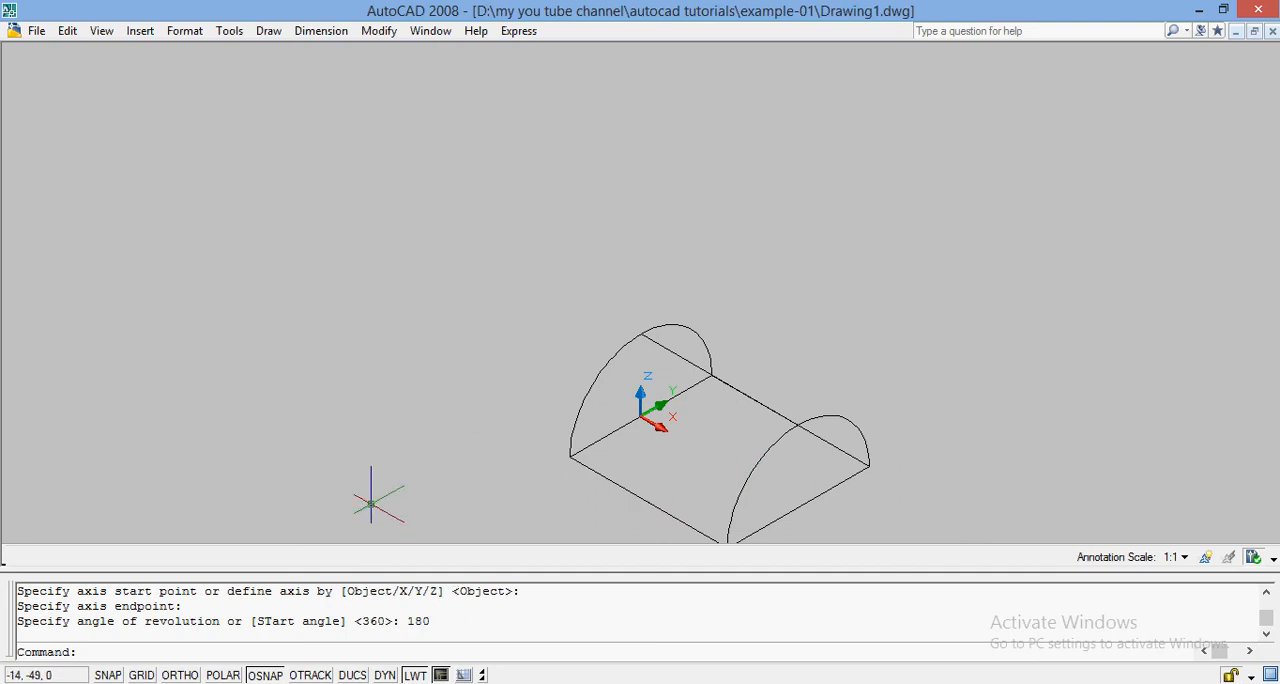
key(ctrl+z)
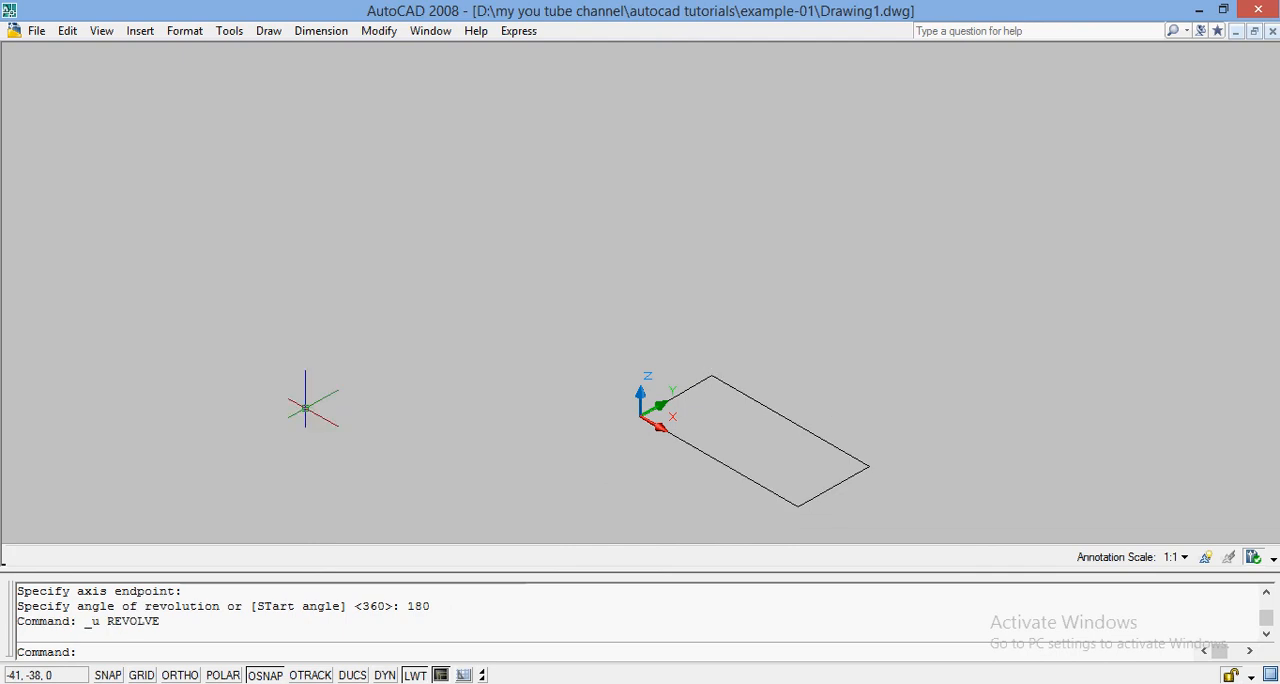
Revolve the rectangle a full 360 degrees about its long edge along the X axis, starting at the origin.
text(REVOLVE)
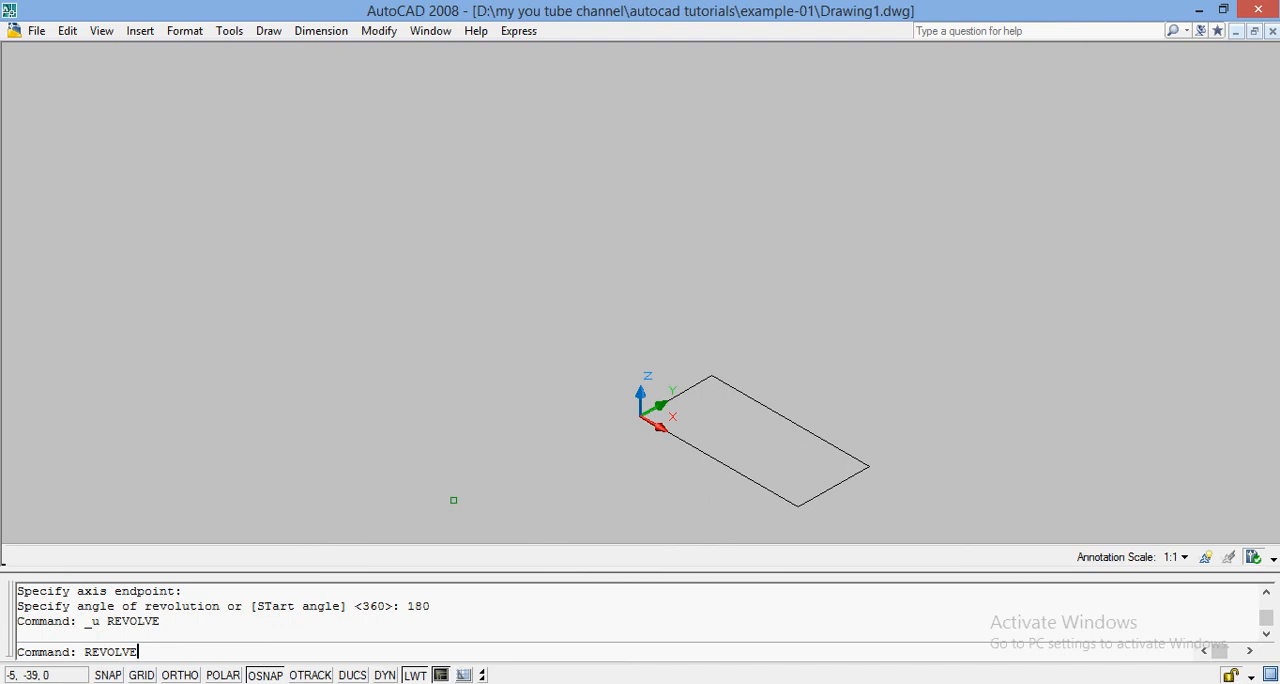
key(Return)
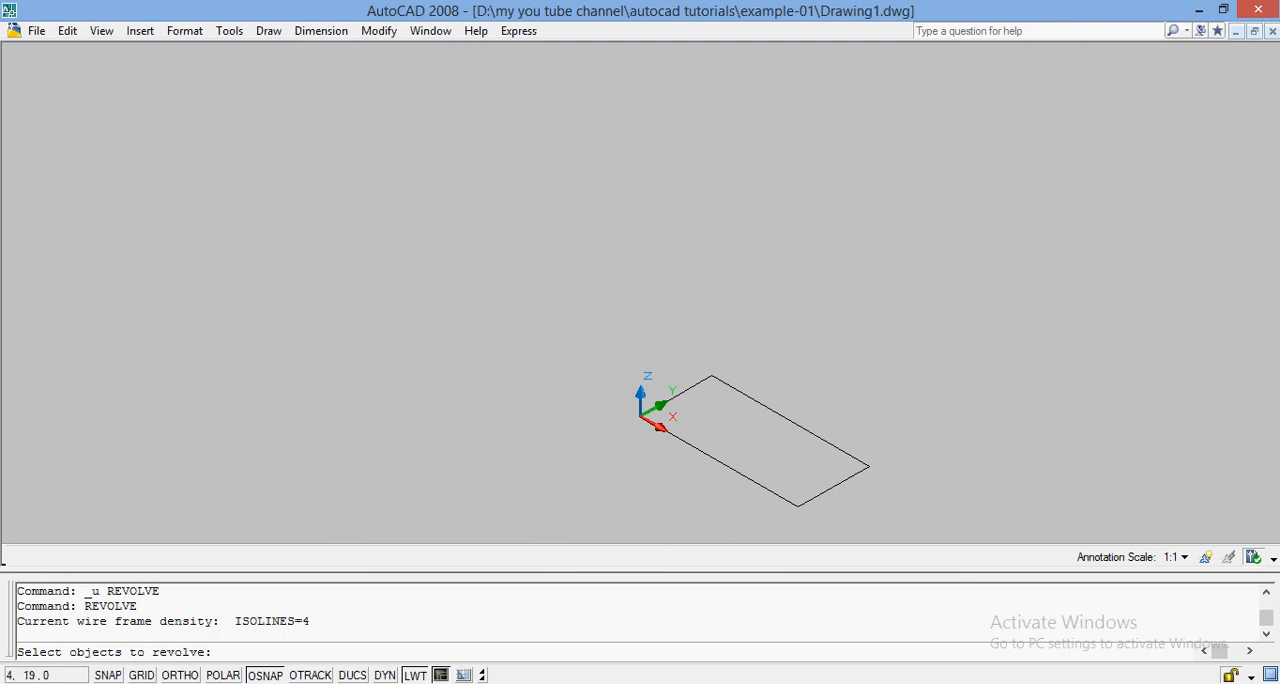
click(738, 388)
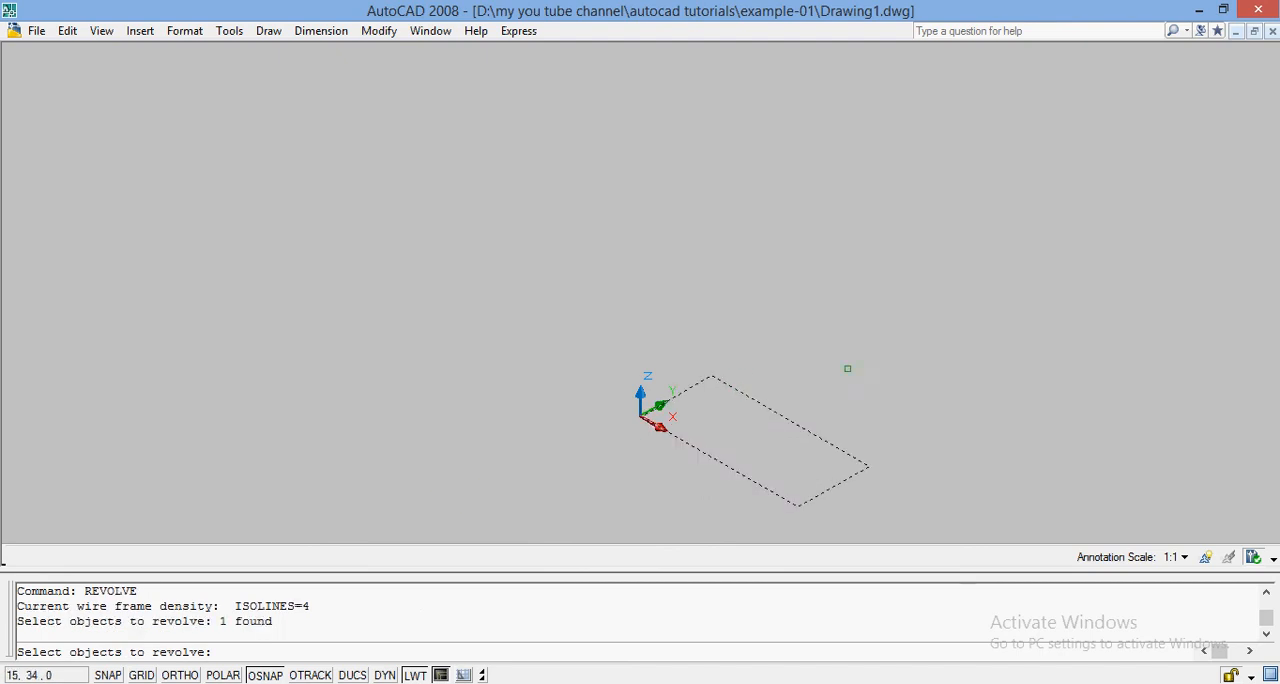
key(Return)
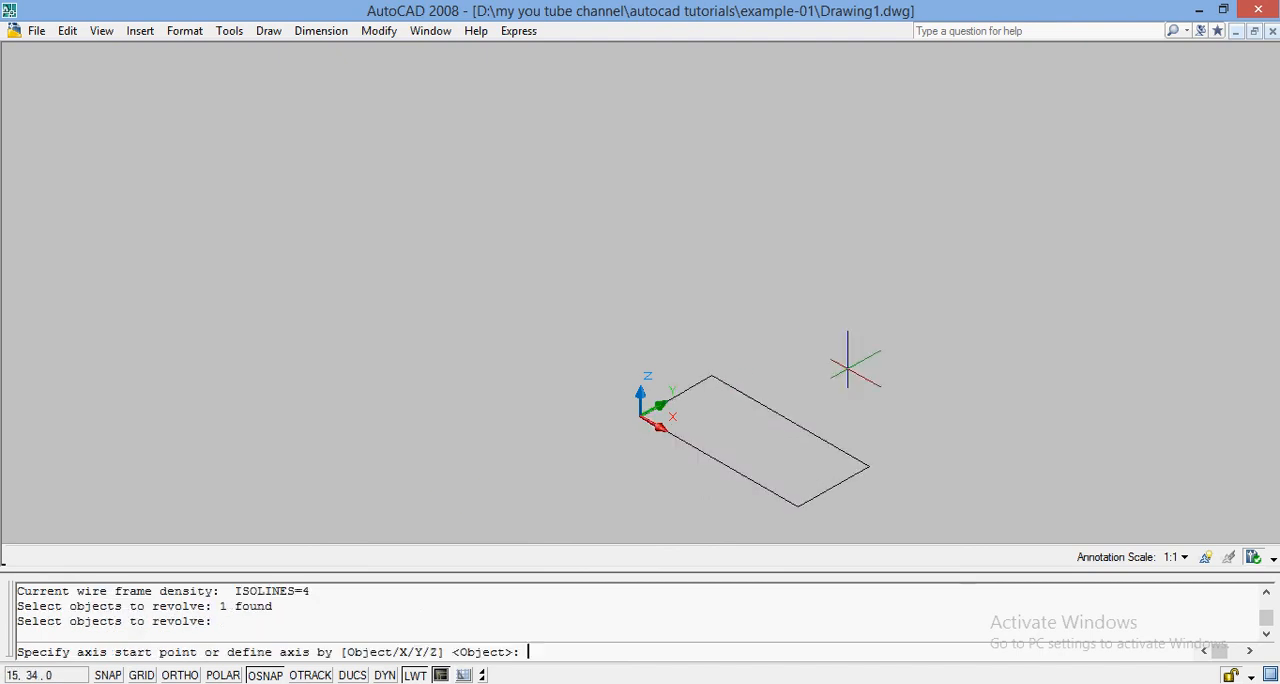
click(641, 414)
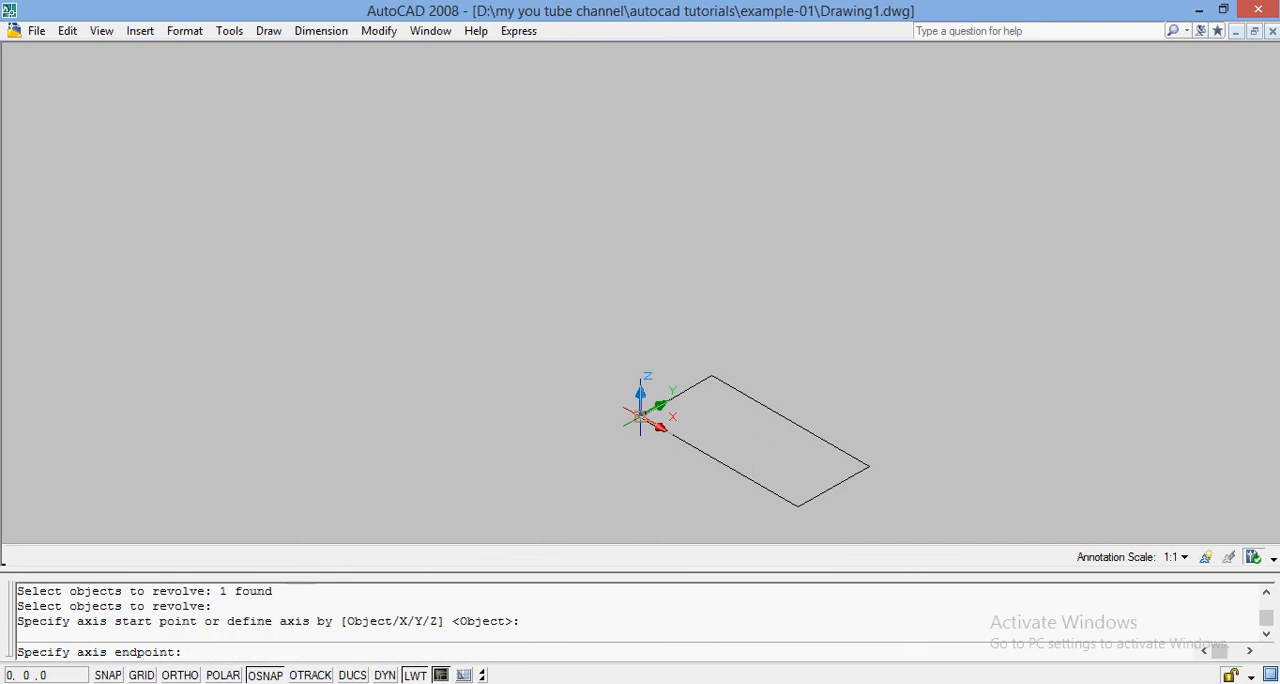
click(799, 507)
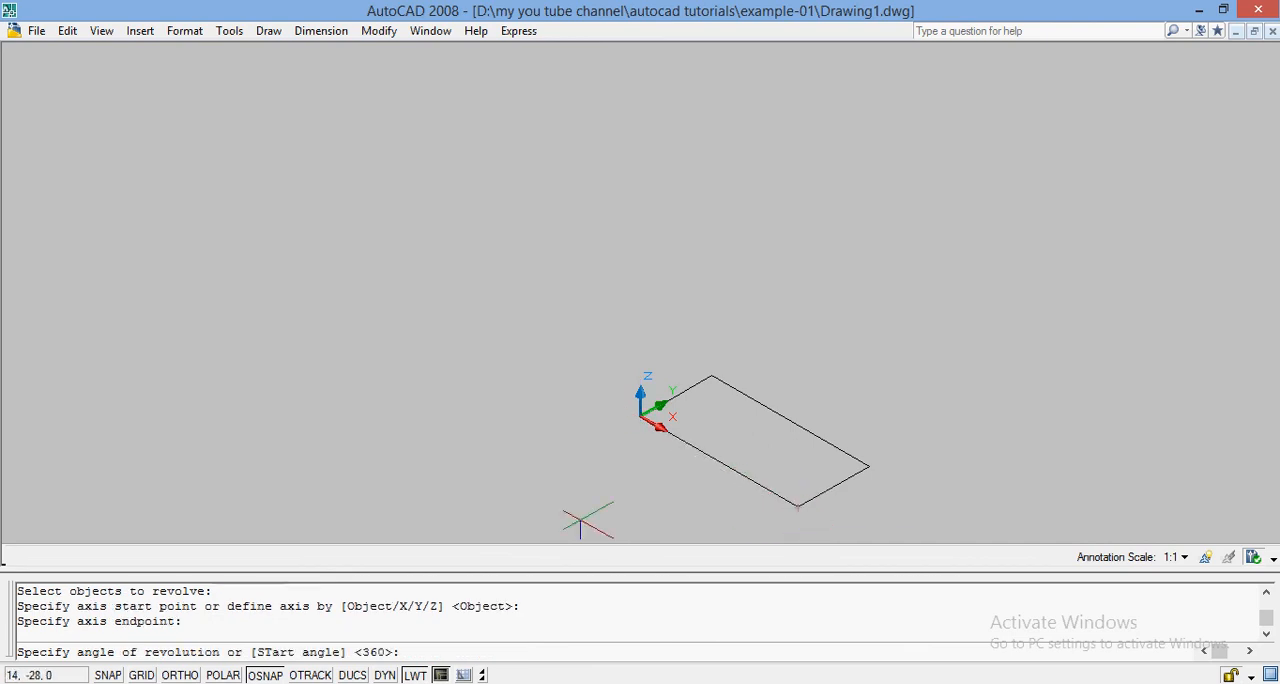
text(360)
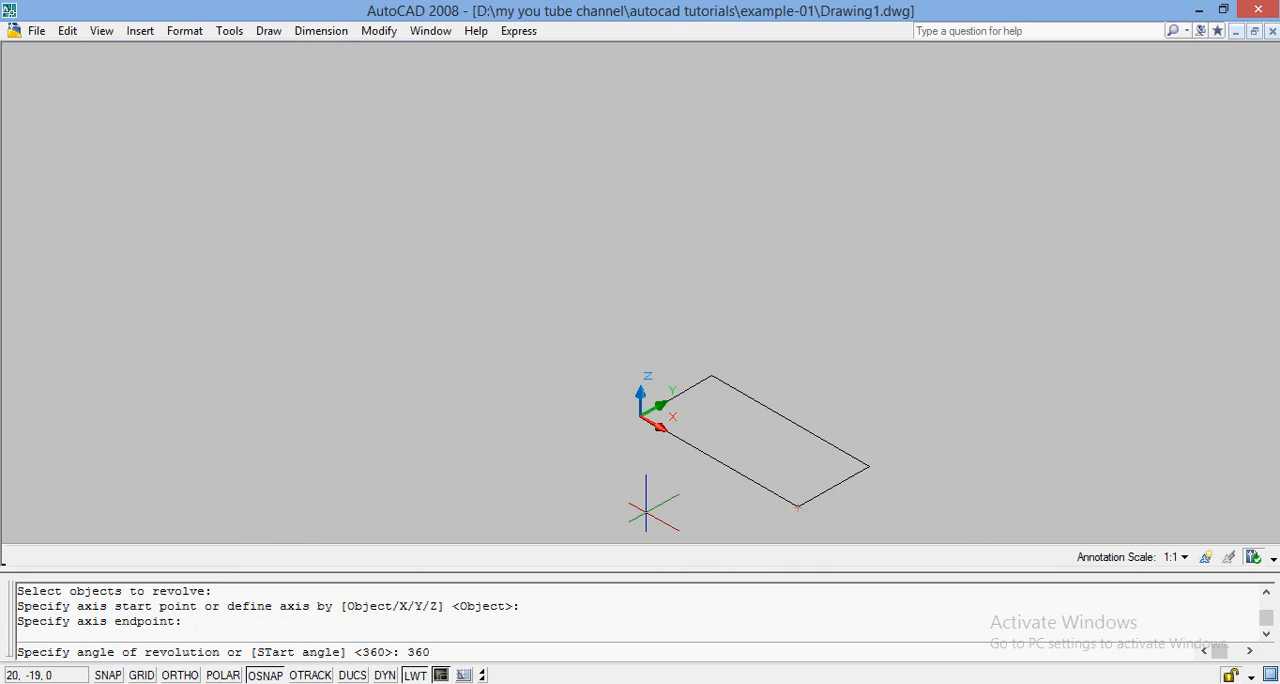
key(Return)
Fit the whole revolved cylinder in view and display it in the Realistic visual style.
text(ZOOM)
key(Return)
text(A)
key(Return)
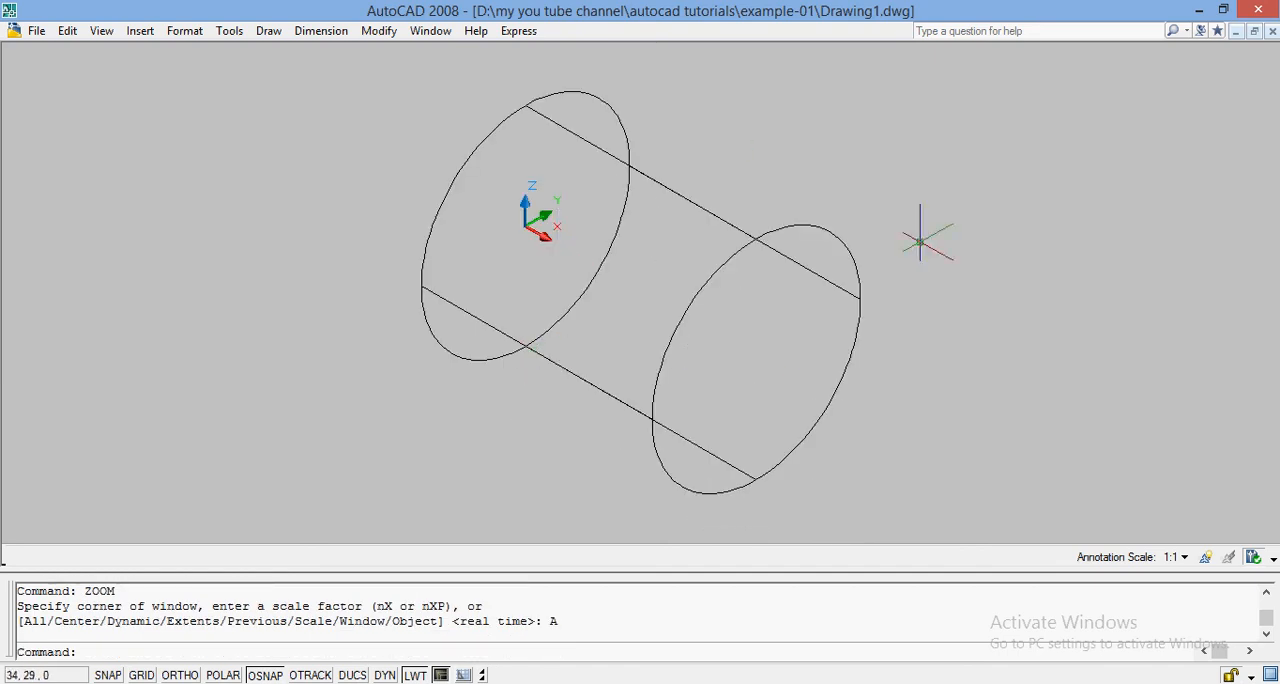
click(101, 30)
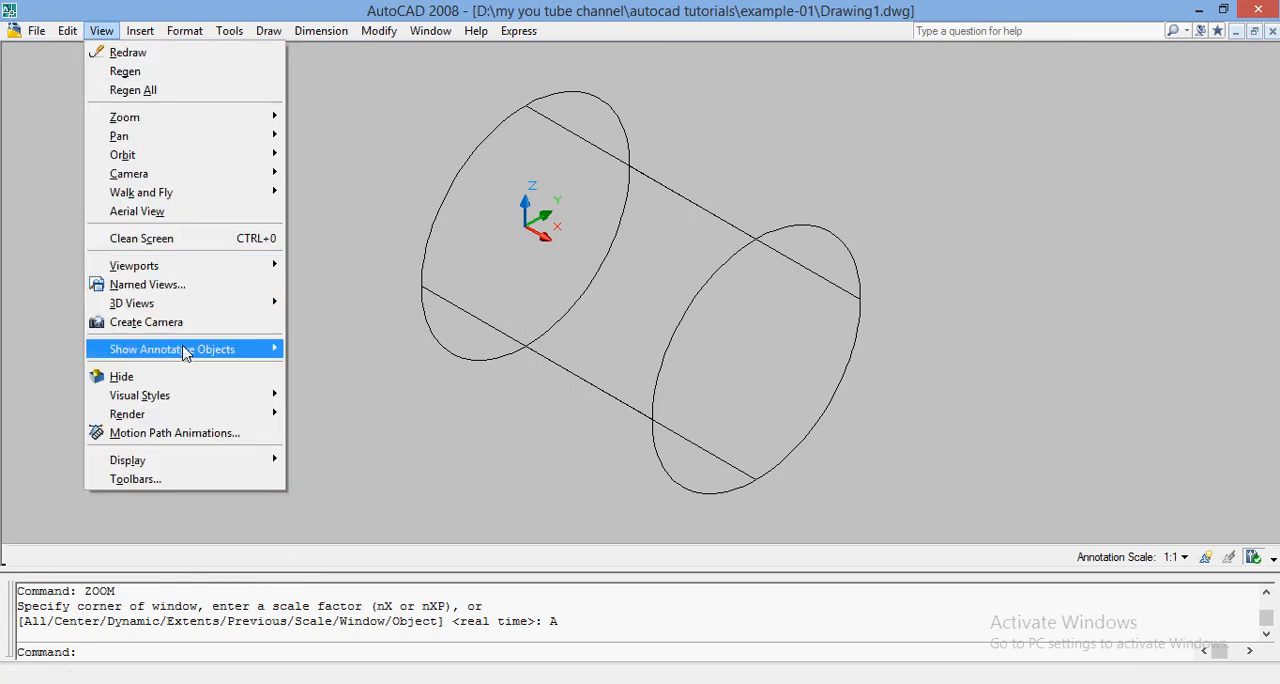
mouse_move(200, 399)
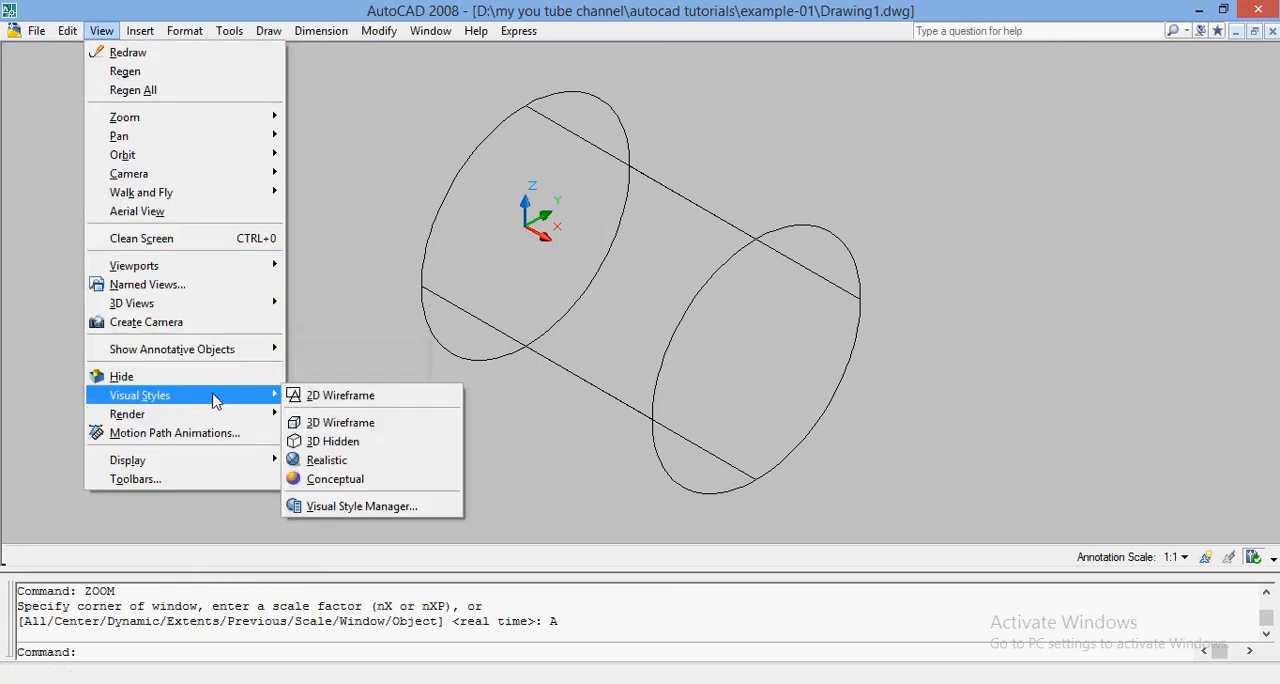
click(336, 460)
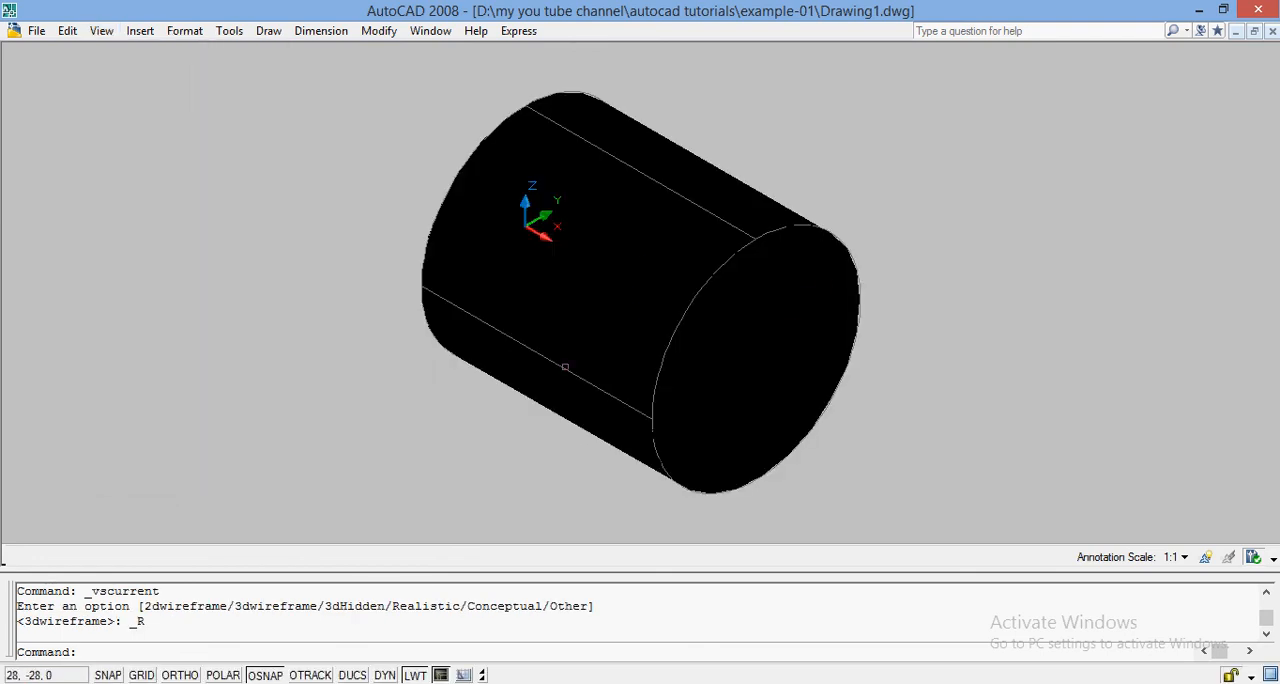
Examine the shaded cylinder from different angles with Free Orbit.
click(101, 31)
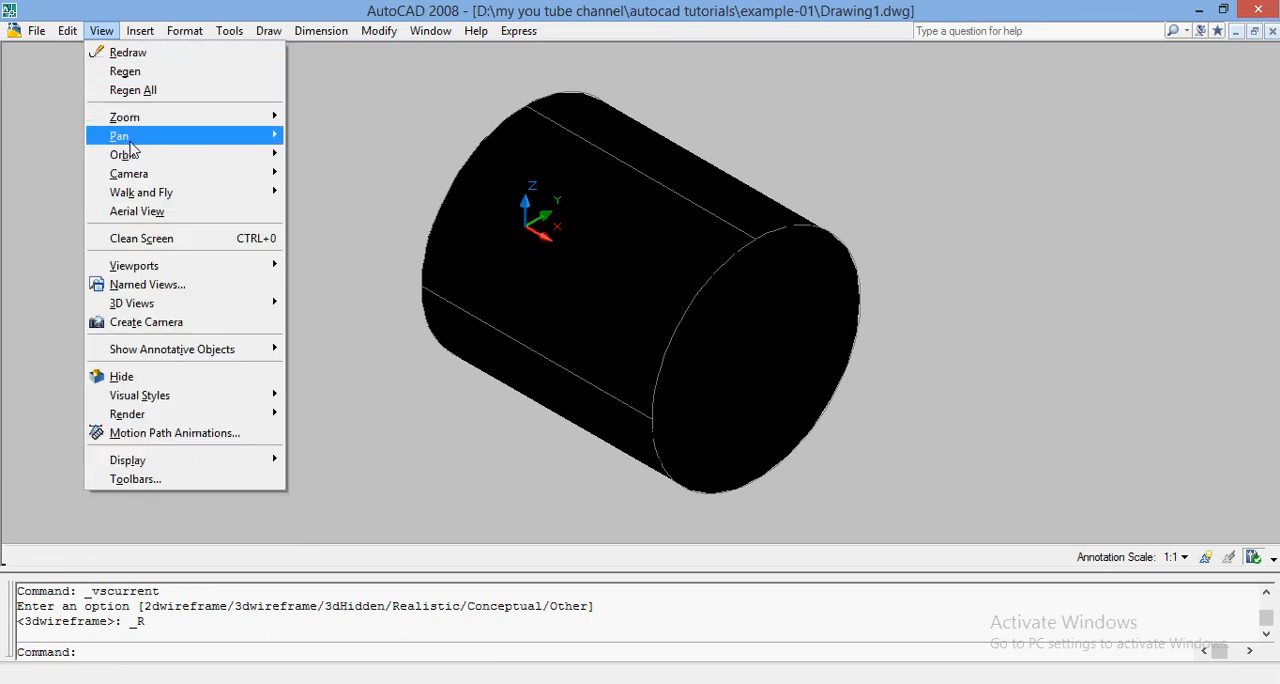
mouse_move(180, 155)
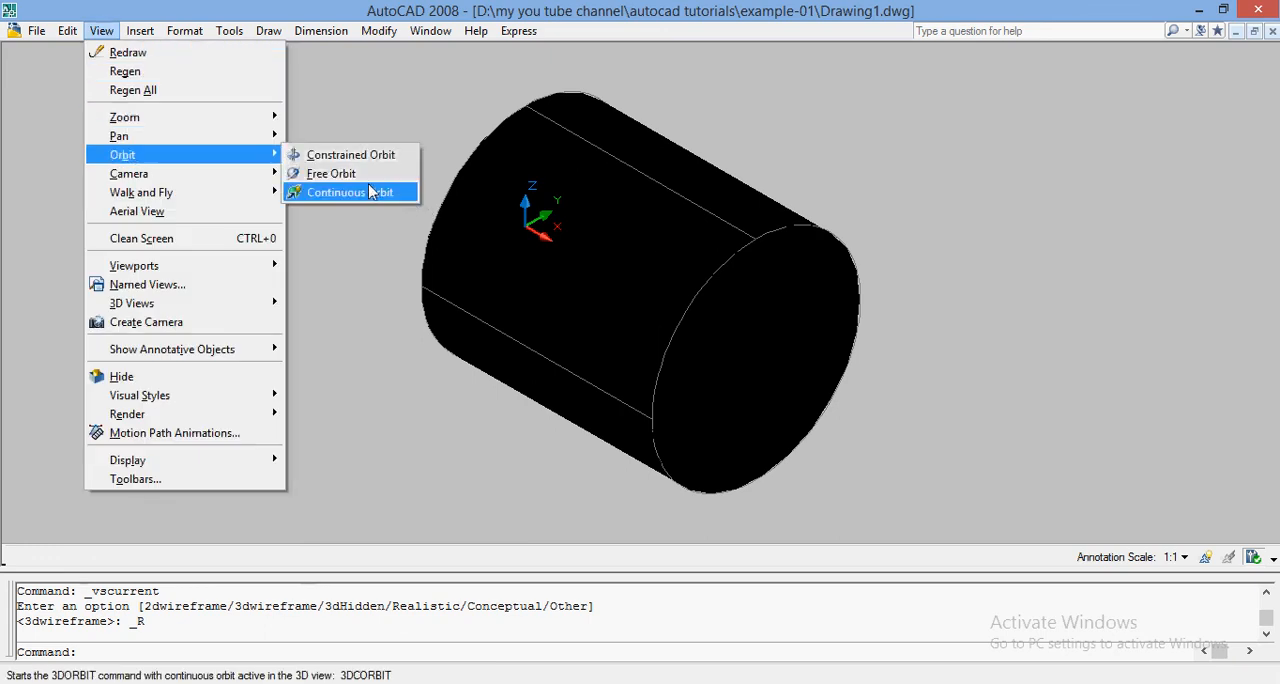
click(330, 173)
drag(626, 237, 714, 246)
drag(632, 276, 602, 317)
key(Escape)
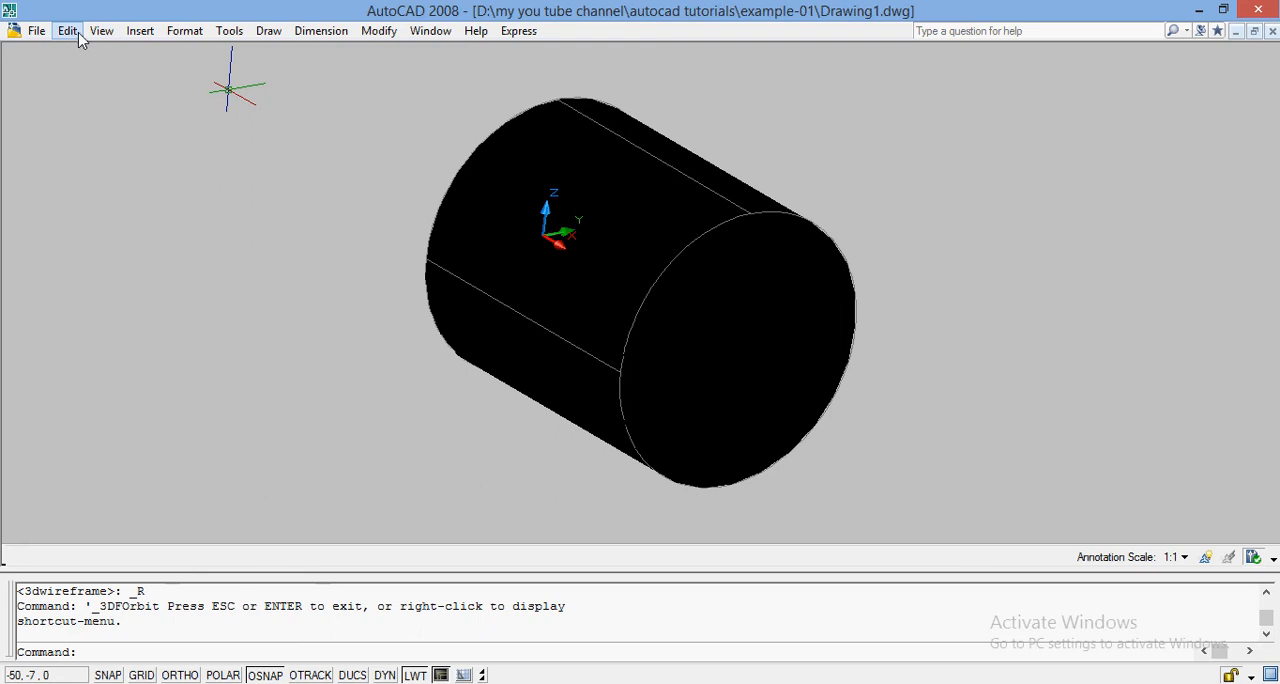
Undo the orbit, the Realistic visual style, the zoom and the 360-degree revolve, back to the plain rectangle.
key(ctrl+z)
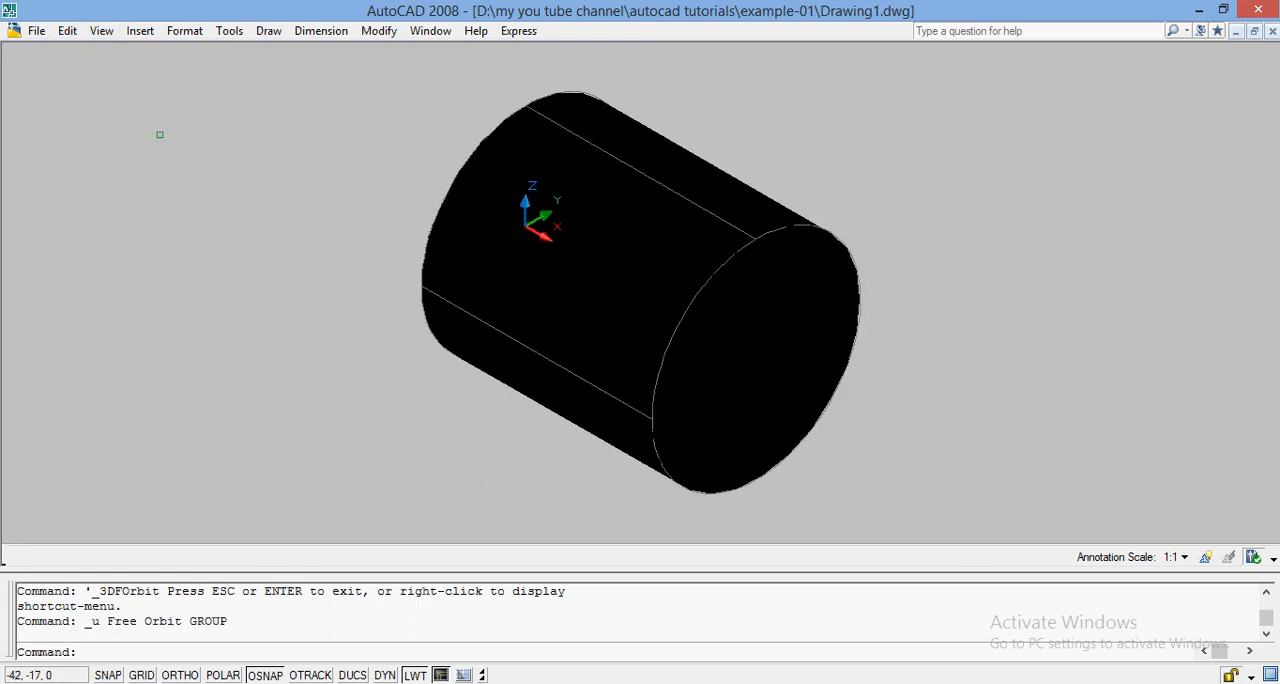
key(ctrl+z)
key(ctrl+z)
key(ctrl+z)
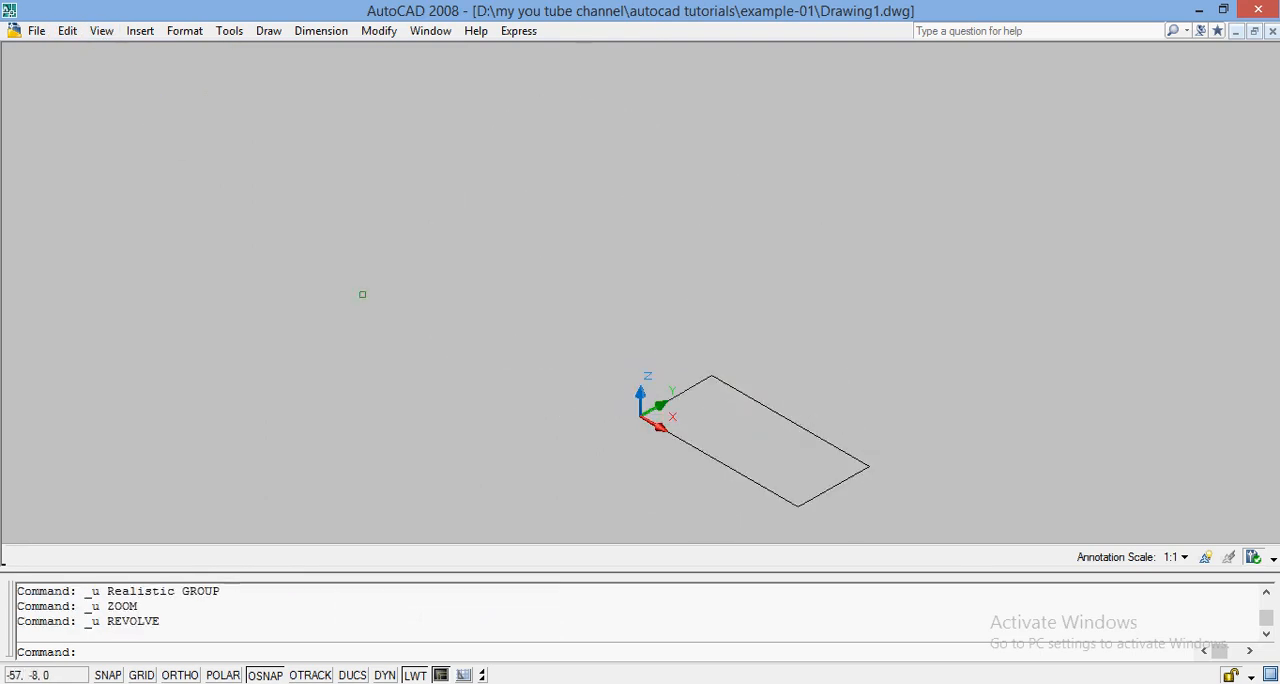
Erase the rectangle drawn from the origin.
click(765, 406)
text(E)
key(Return)
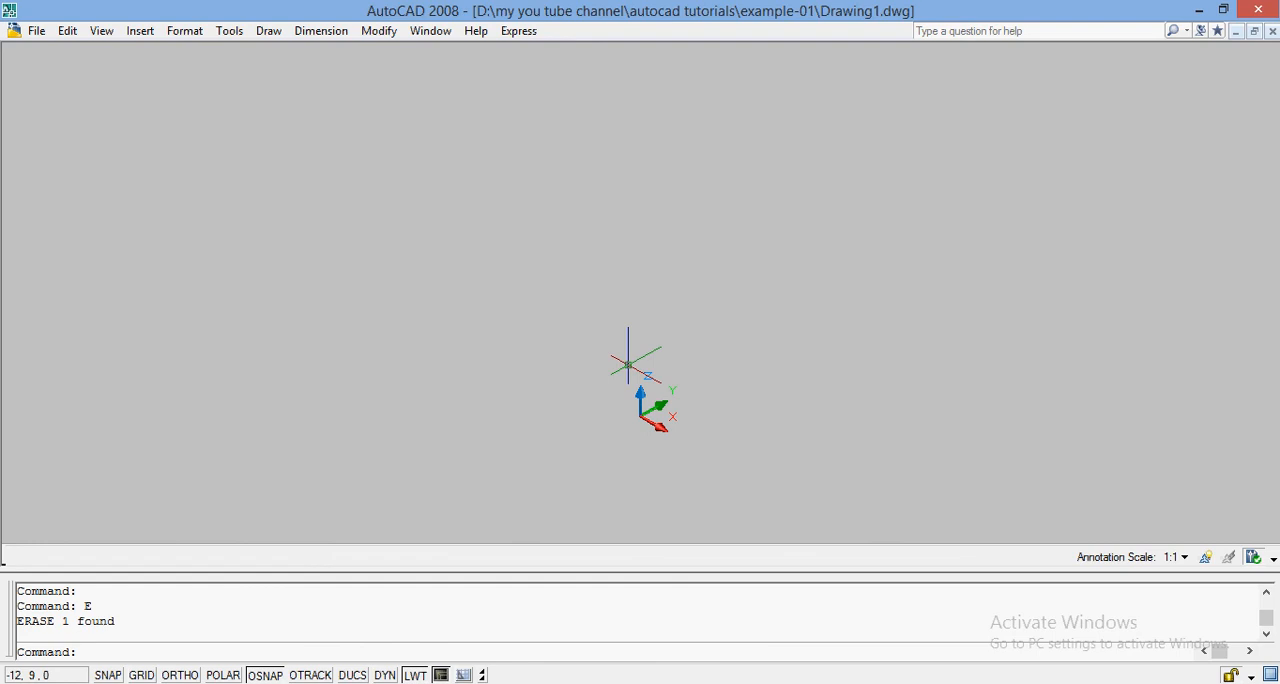
Draw a circle clear of the X axis, with its centre at about 9,31.
text(CIRCLE)
key(Return)
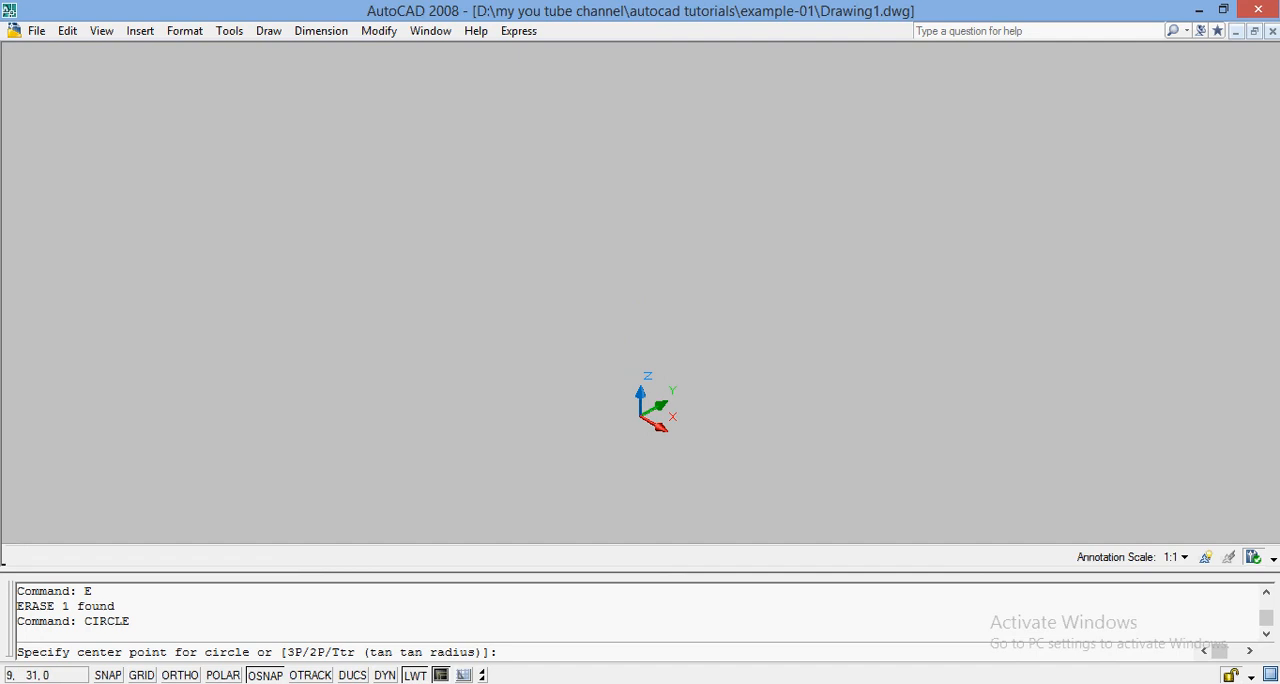
click(810, 352)
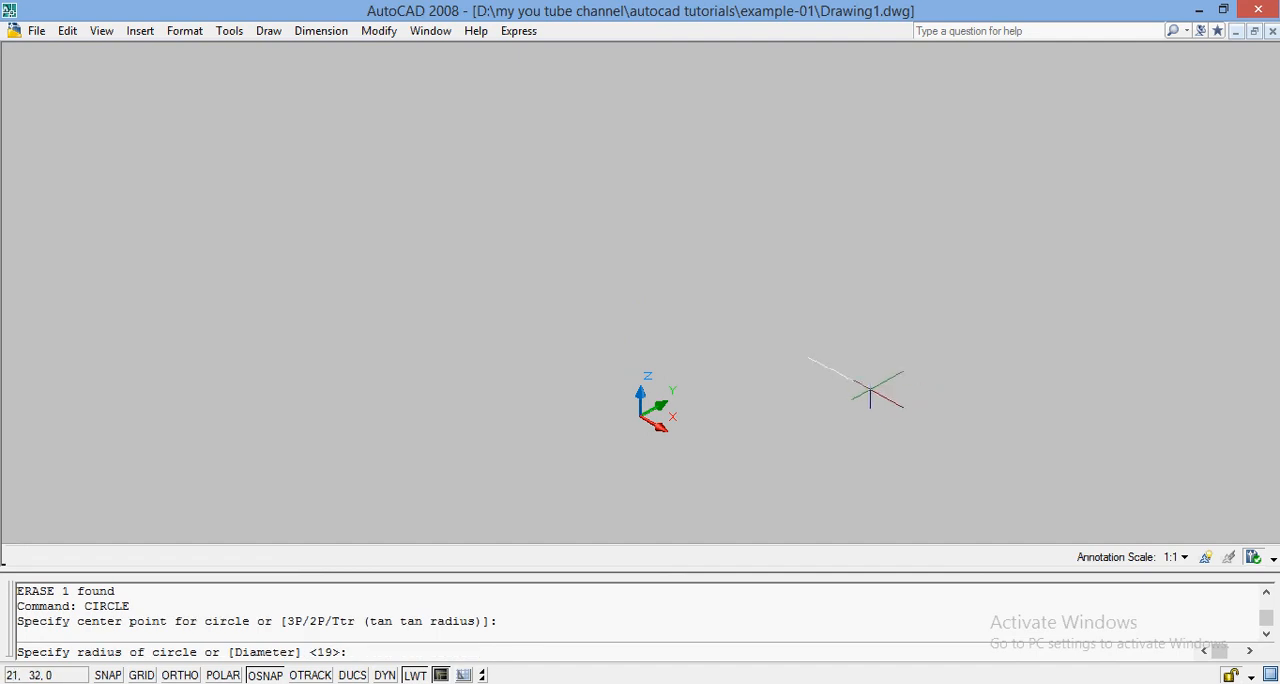
click(872, 386)
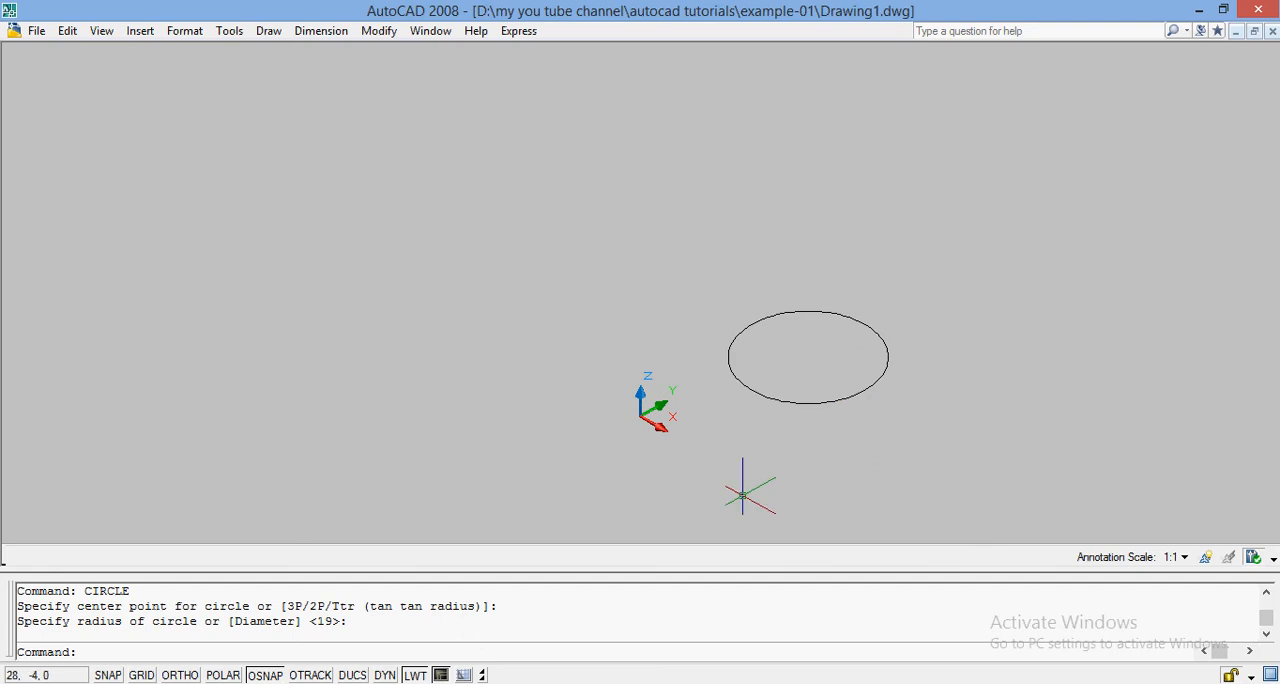
Revolve the circle 360 degrees about an axis starting at 0,0 and running along the X direction.
text(REVOLVE)
key(Return)
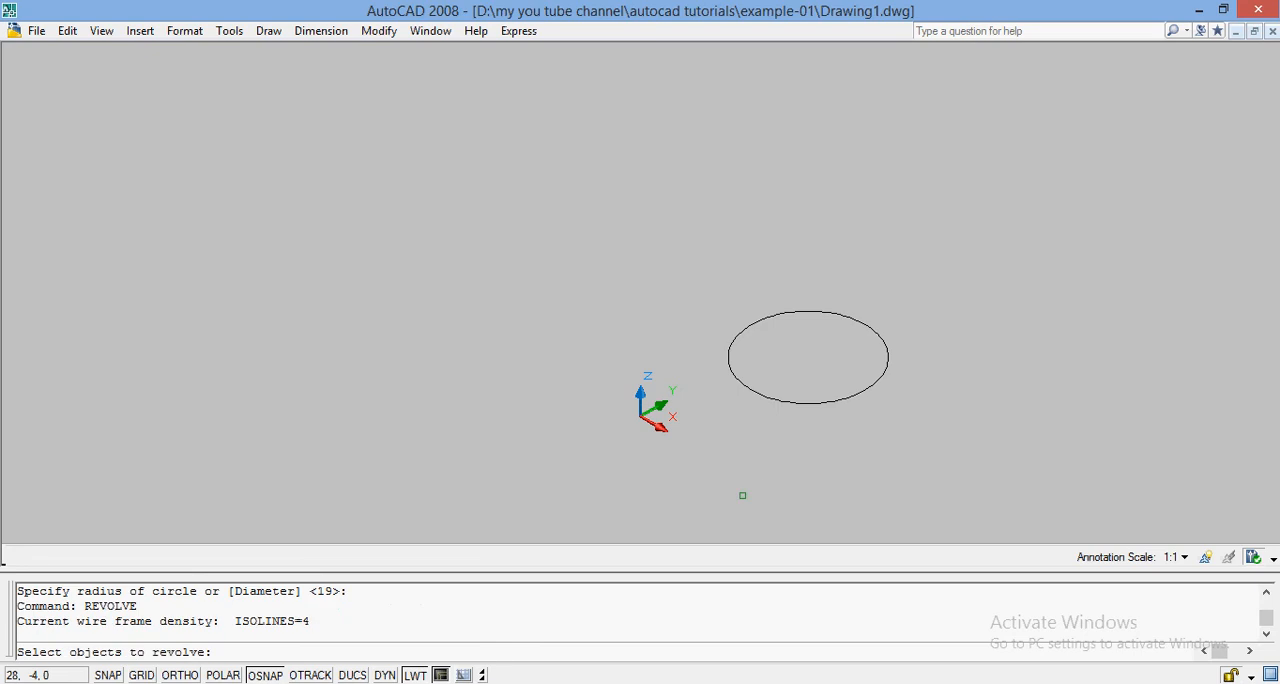
click(879, 337)
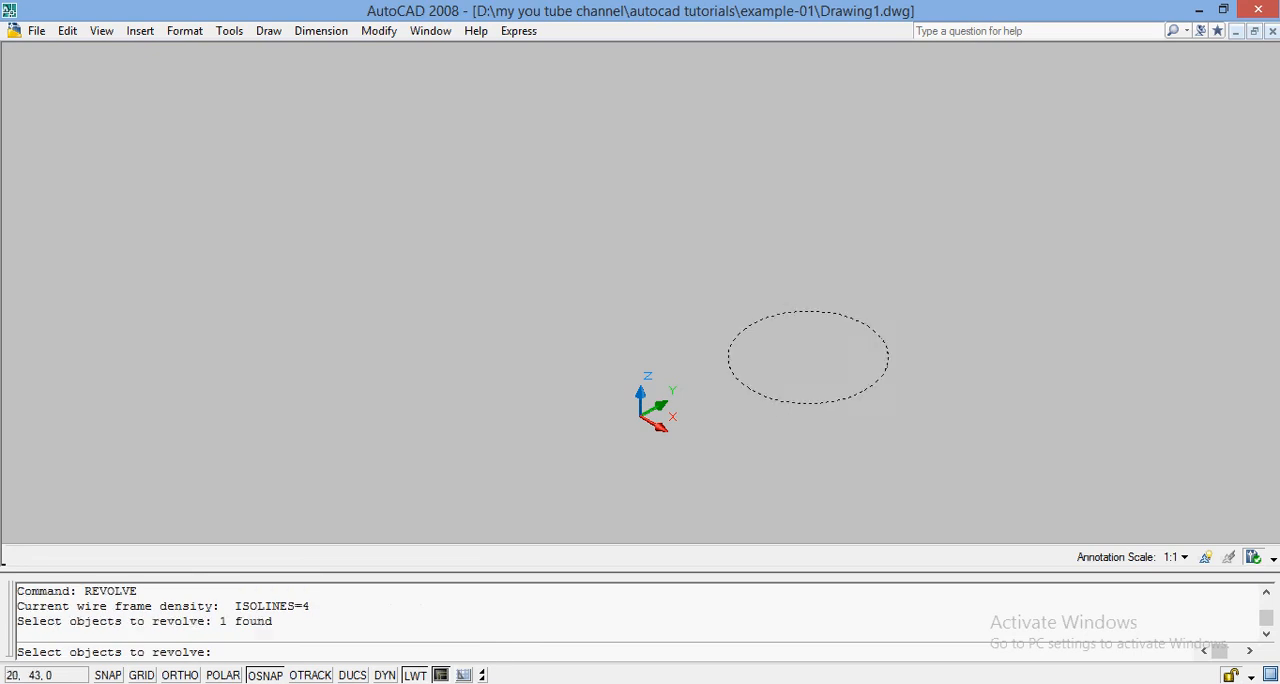
key(Return)
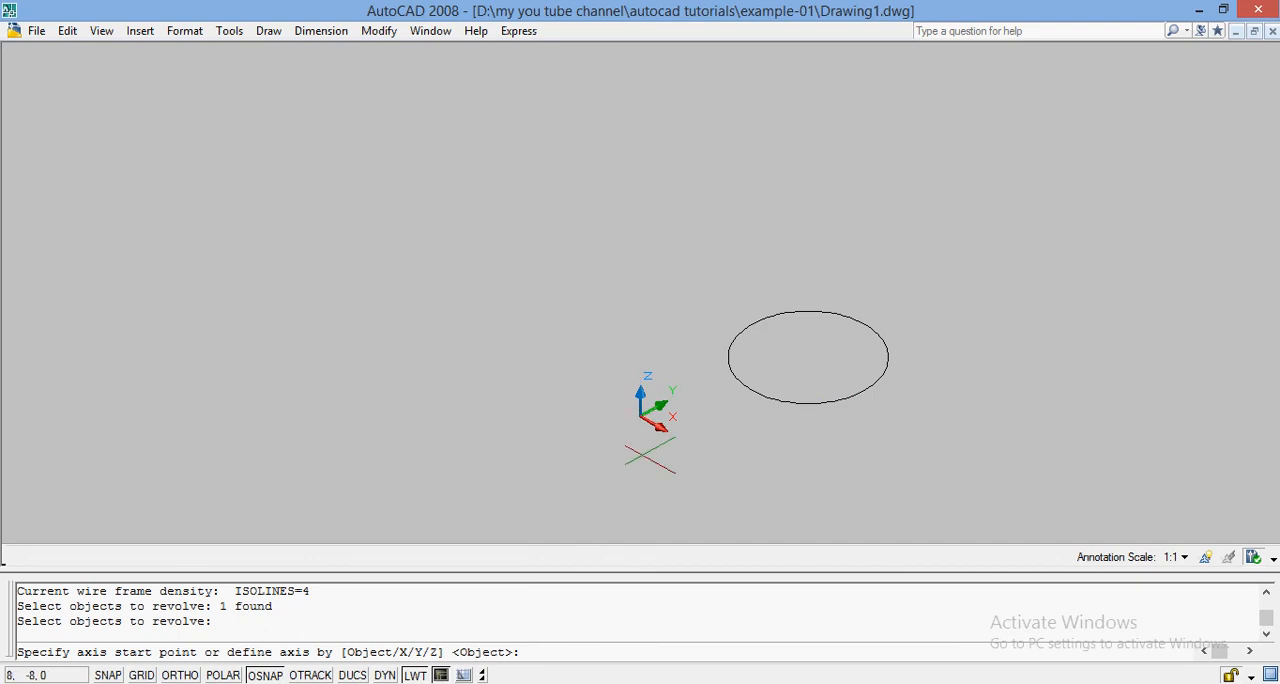
text(0,0)
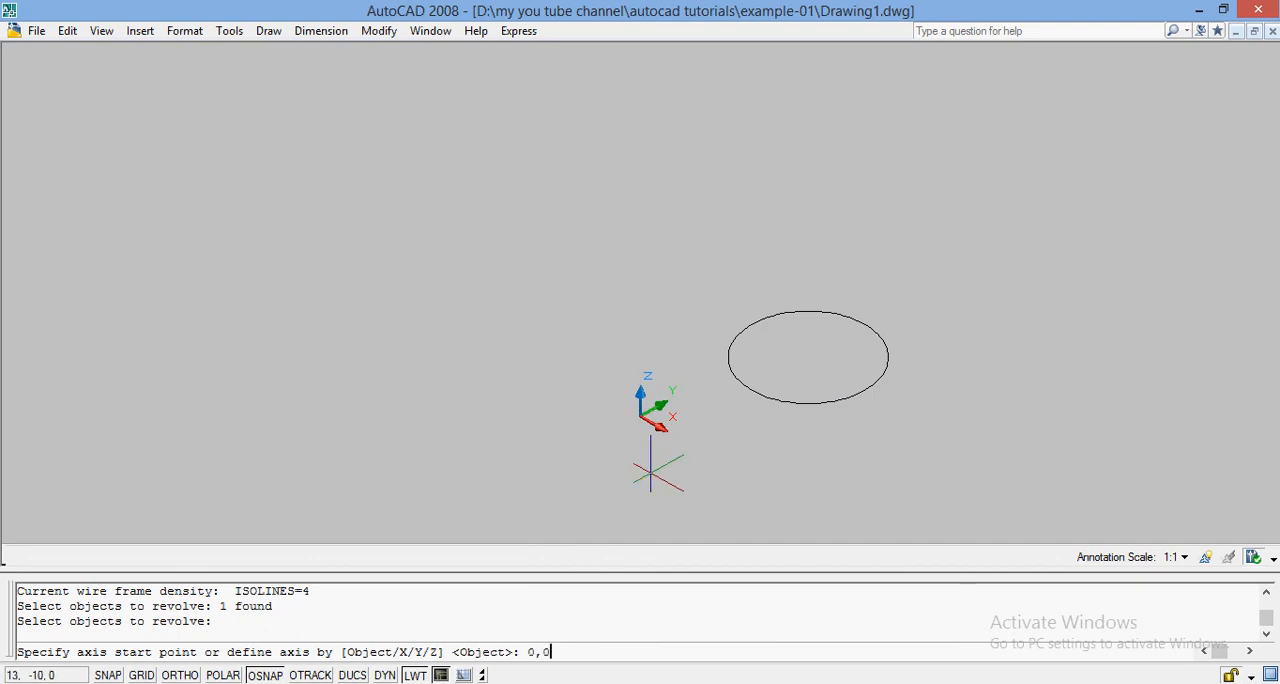
key(Return)
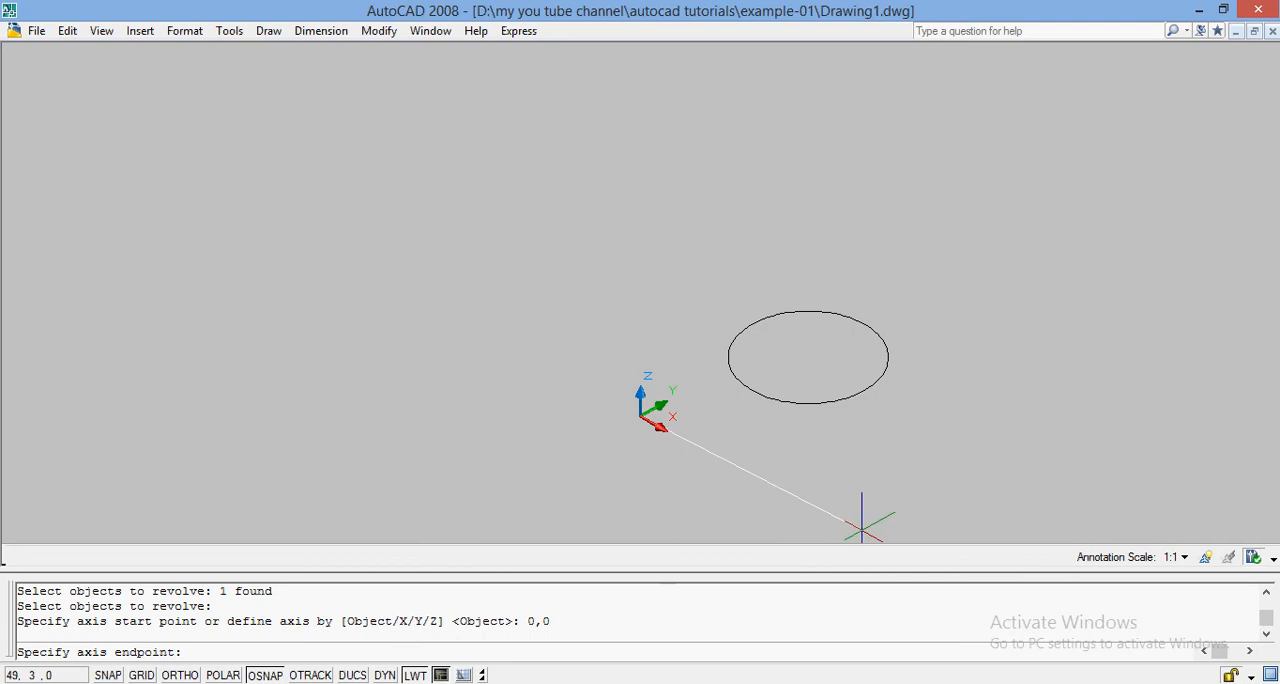
click(866, 524)
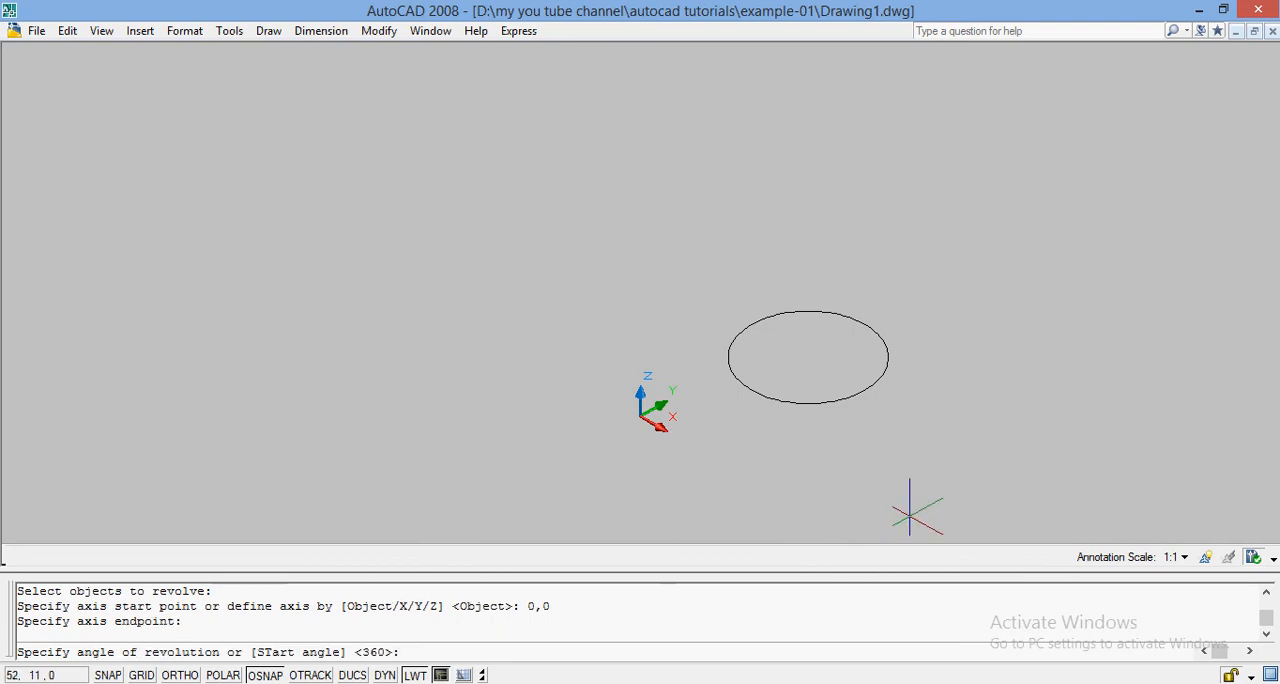
text(360)
key(Return)
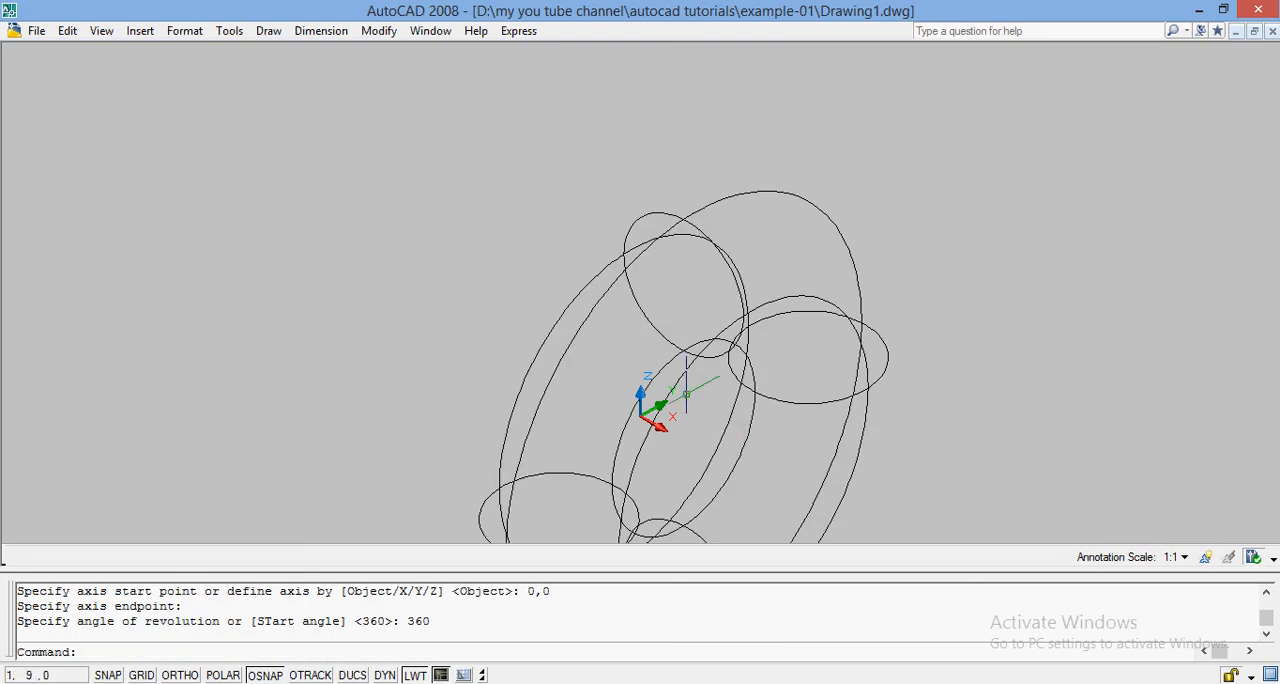
Fit the whole revolved ring in view with Zoom All and display it in the Realistic visual style.
text(ZOOM)
key(Return)
text(A)
key(Return)
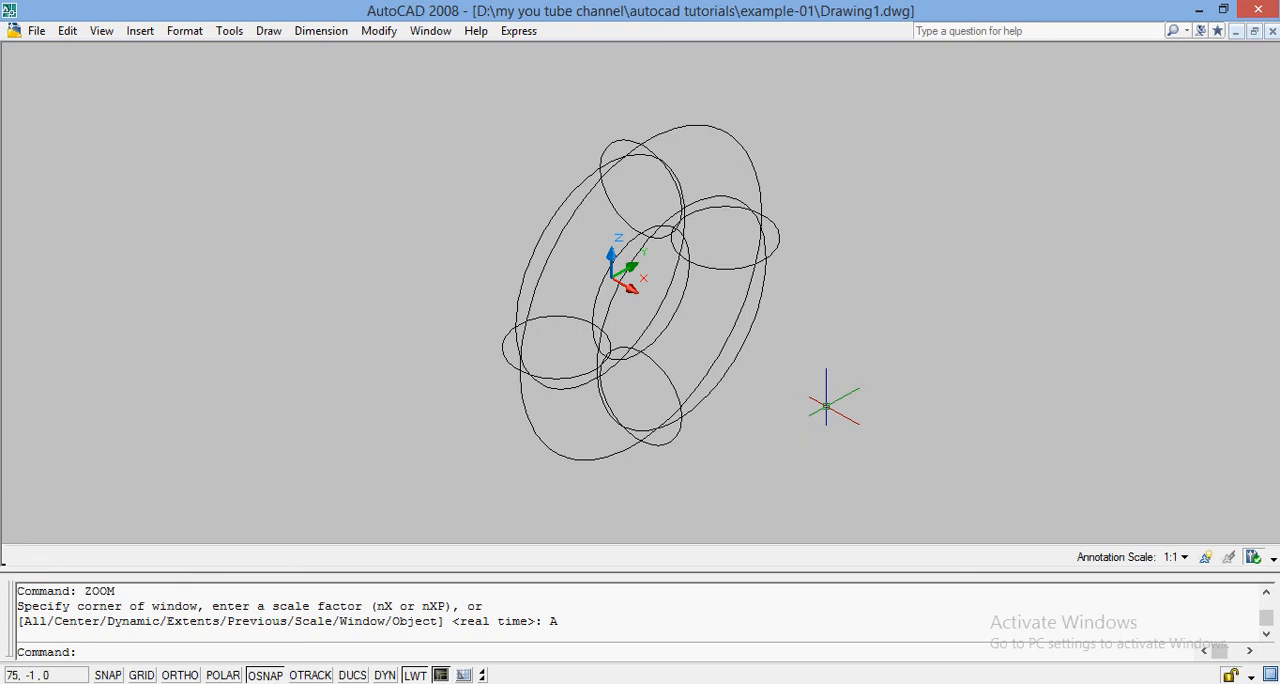
click(103, 32)
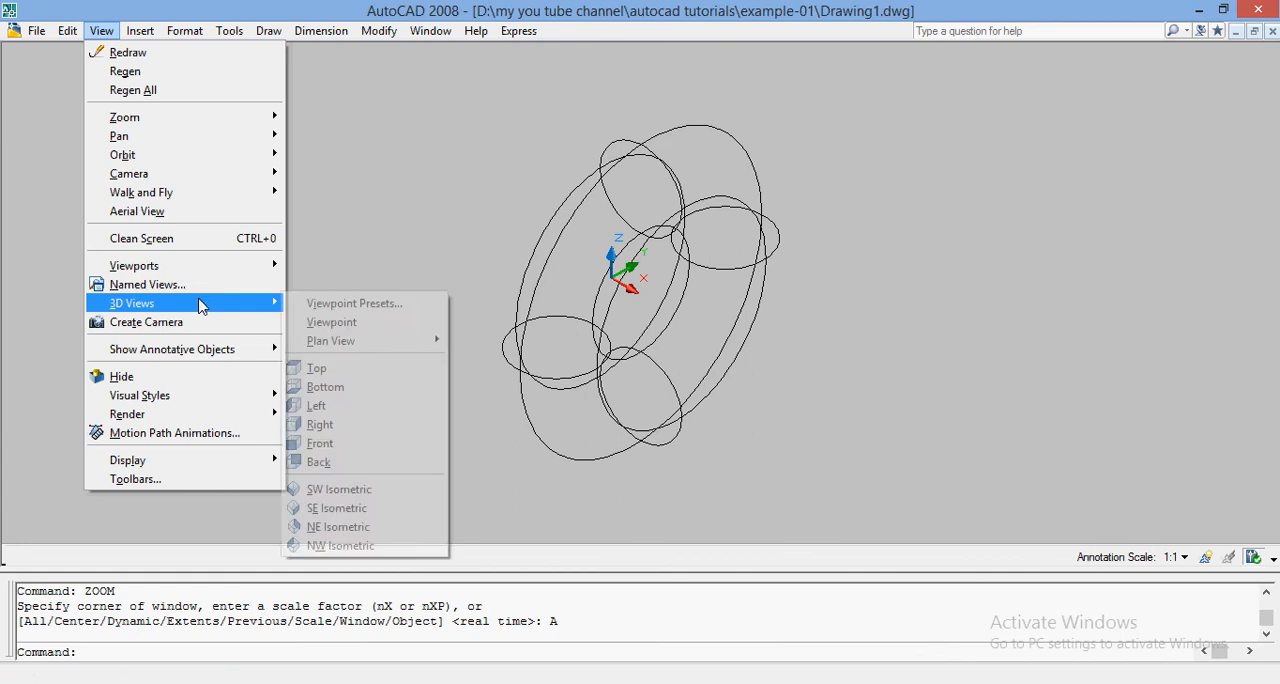
mouse_move(242, 396)
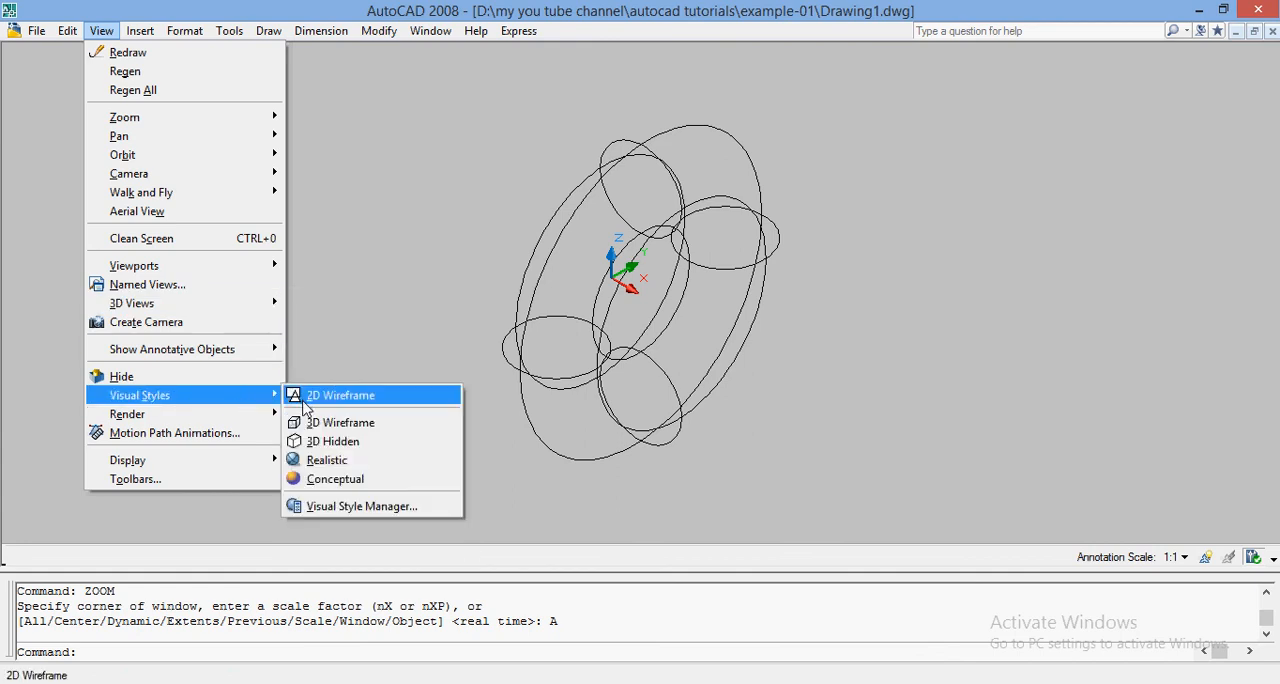
click(325, 459)
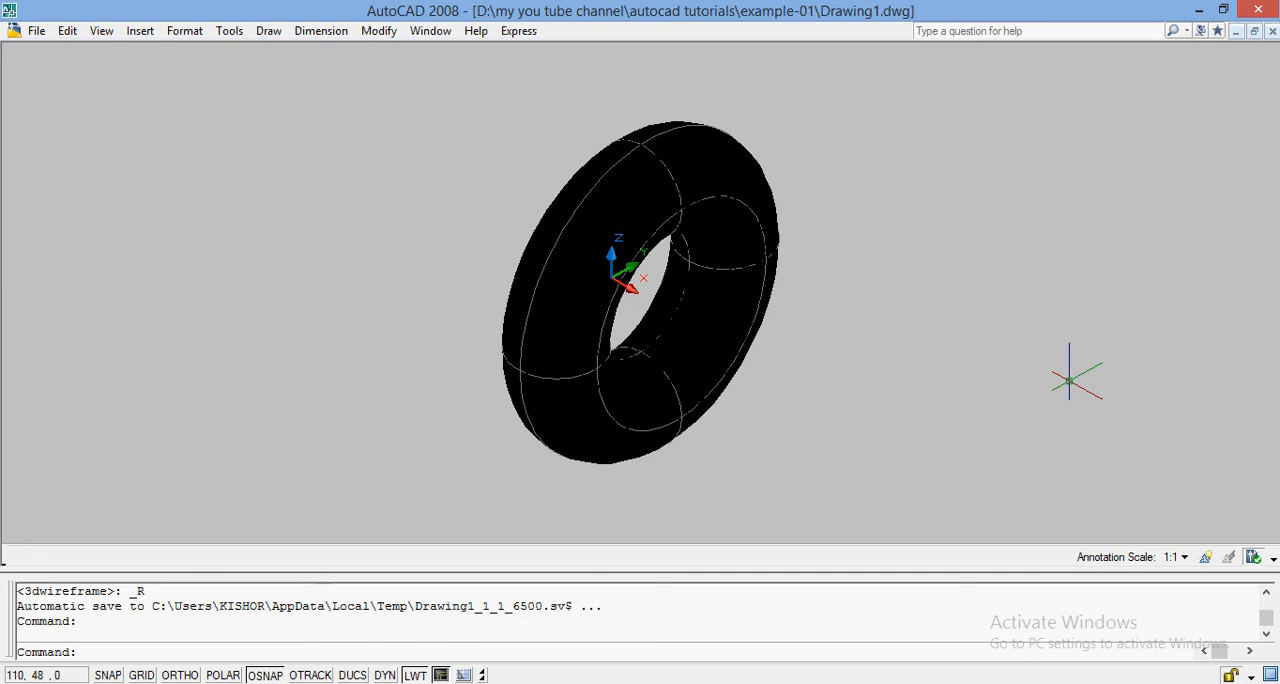
Undo the Realistic visual style, the zoom, the 360-degree revolve and the circle.
key(ctrl+z)
key(ctrl+z)
key(ctrl+z)
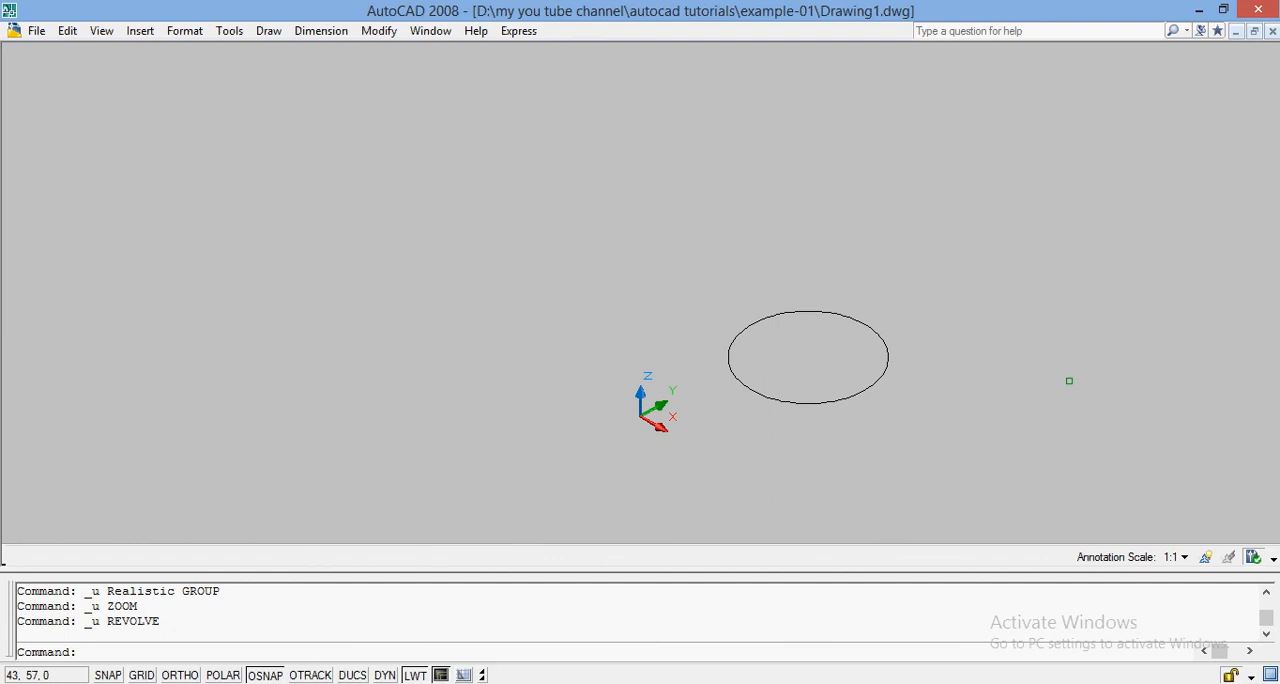
key(ctrl+z)
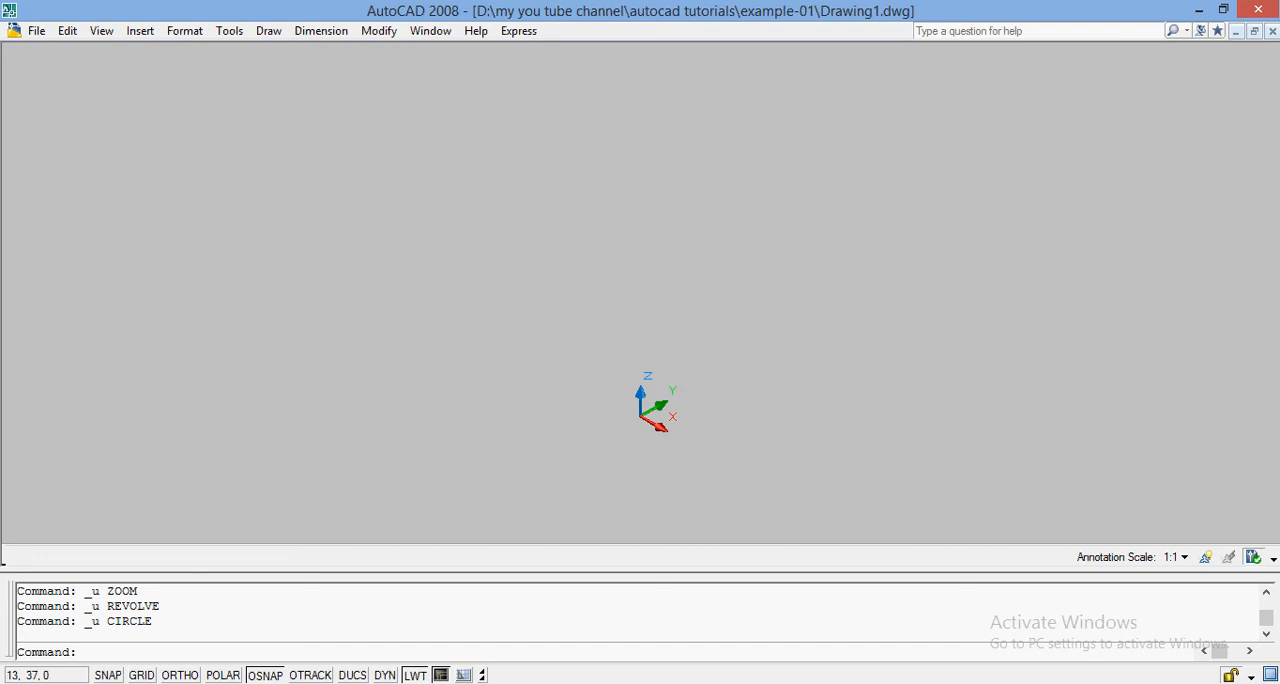
Draw a rectangle from 0,0 to an opposite corner at about 19,21.
text(REC)
key(Return)
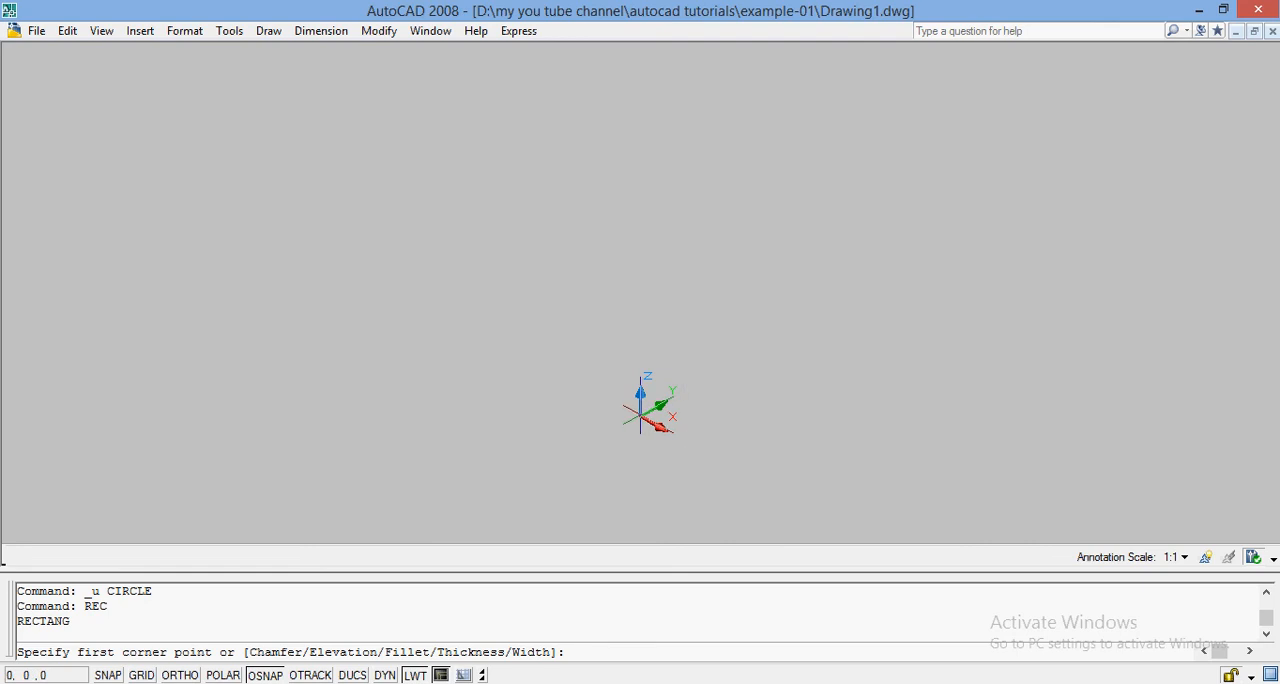
text(0,0)
key(Return)
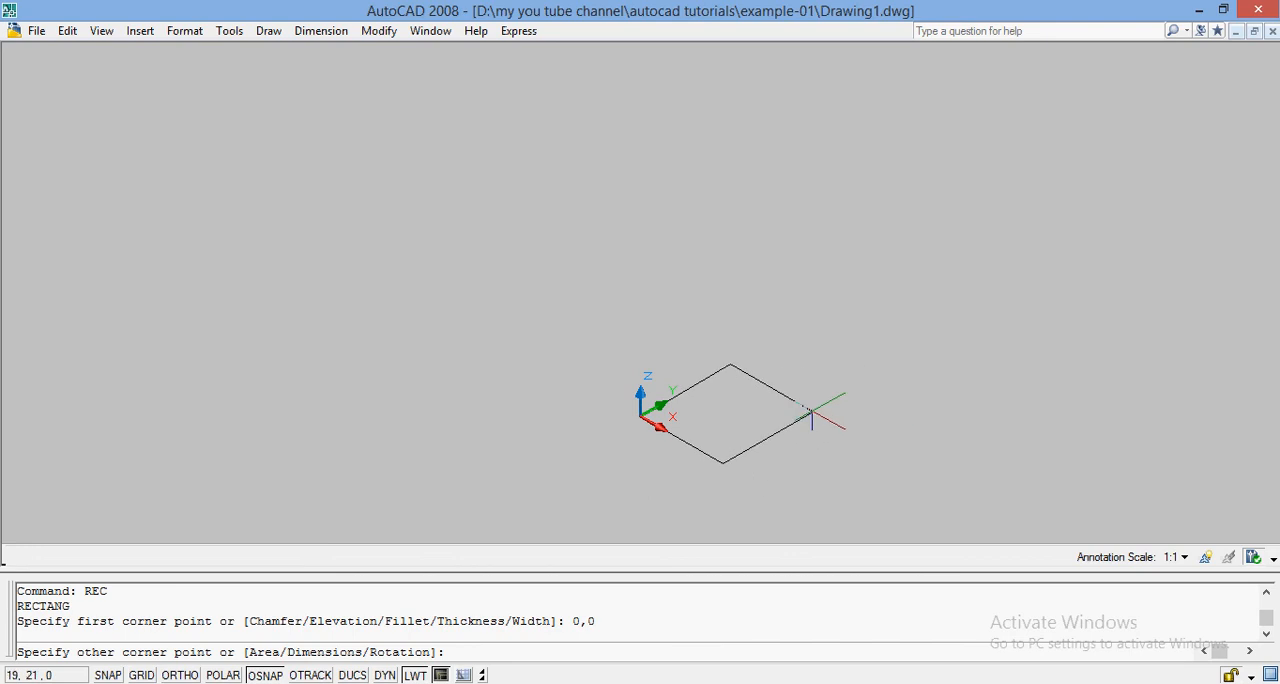
click(812, 410)
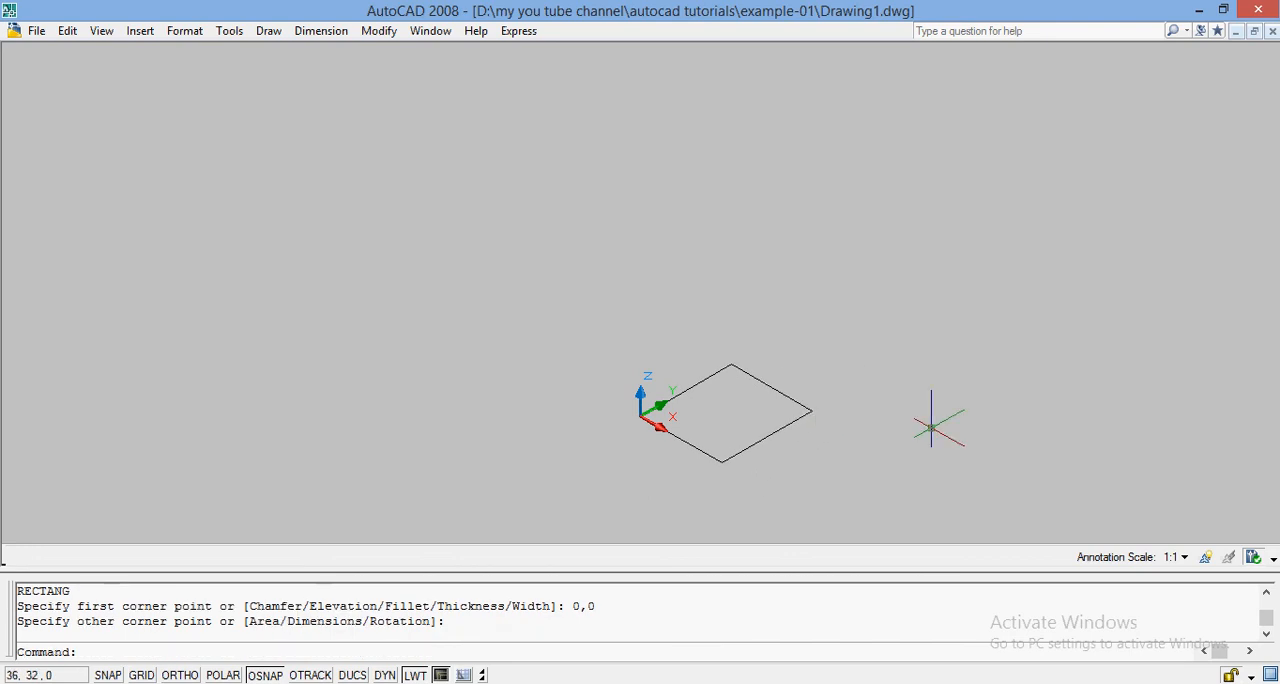
Draw a straight line from the rectangle's corner at the origin along the negative X direction to about -88,0.
text(LINE)
key(Return)
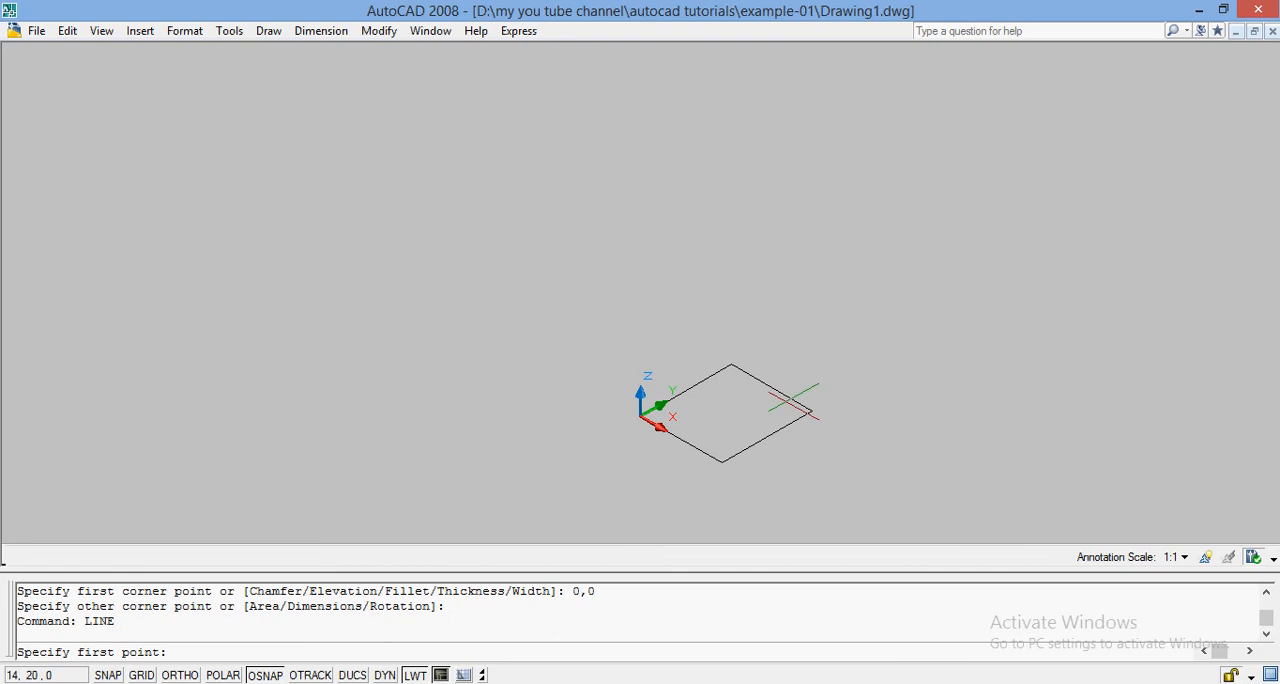
click(641, 414)
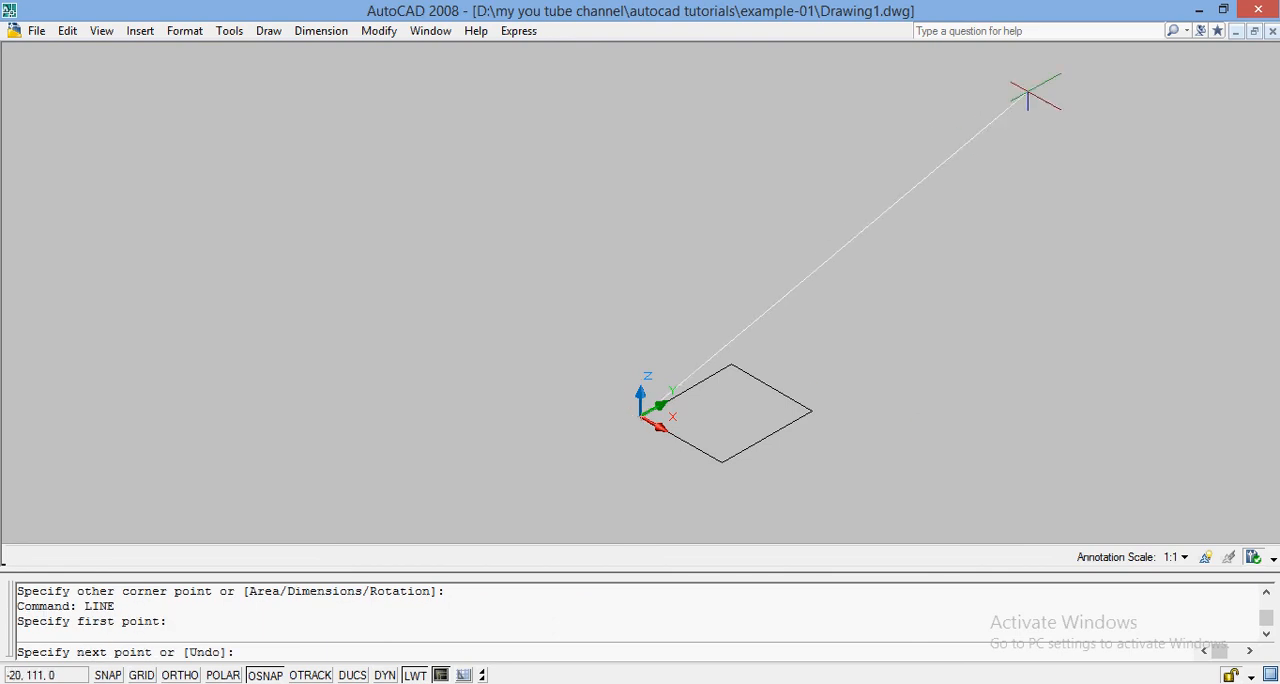
click(264, 198)
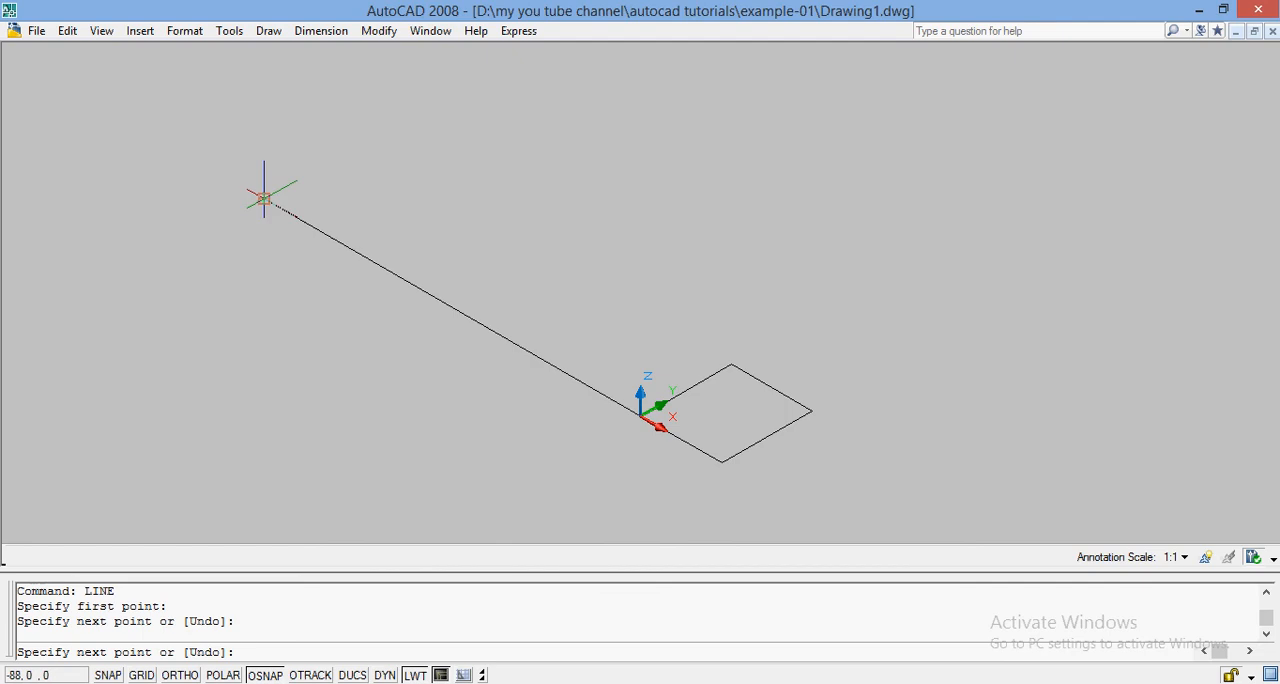
key(Return)
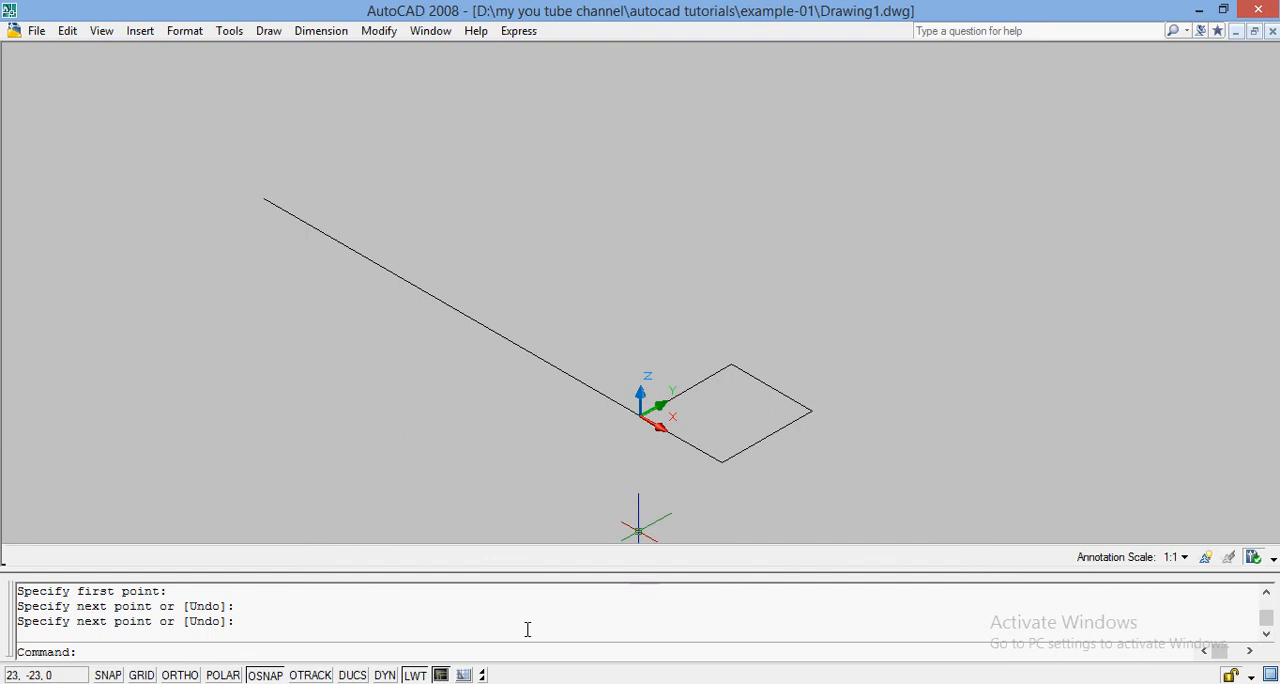
Sweep the rectangle along the straight line with the Sweep command.
text(SWEEP)
key(Return)
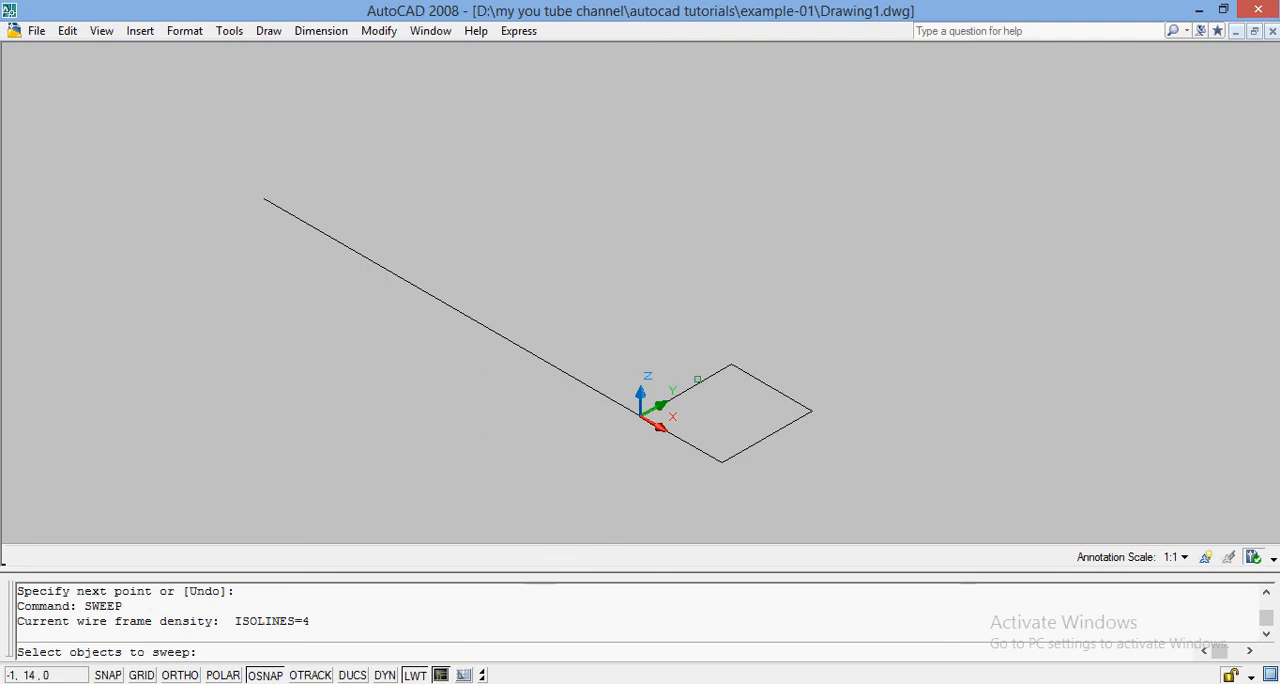
click(707, 379)
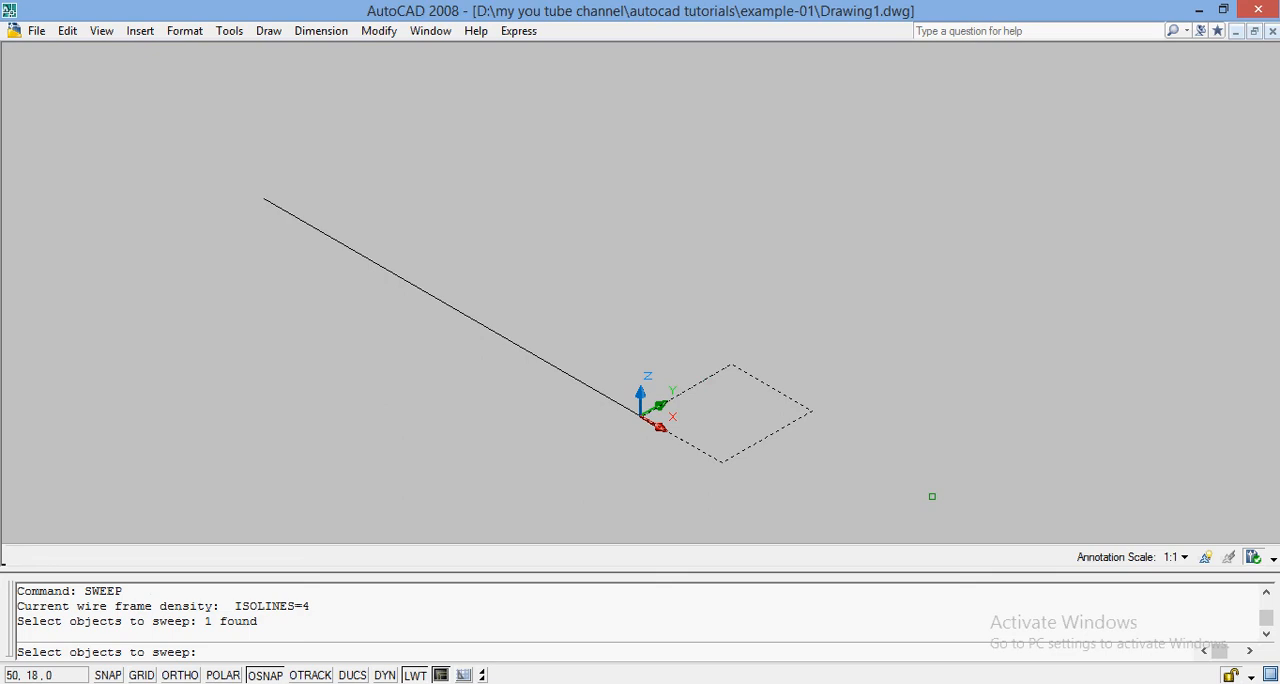
key(Return)
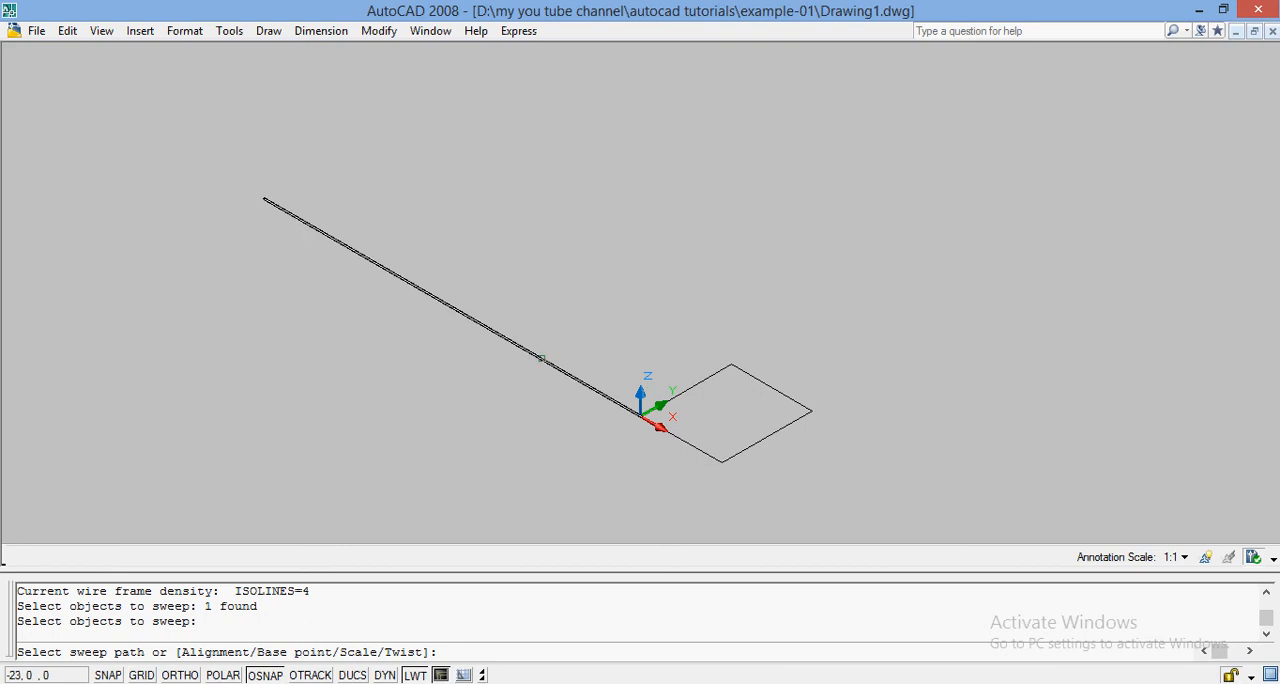
click(543, 358)
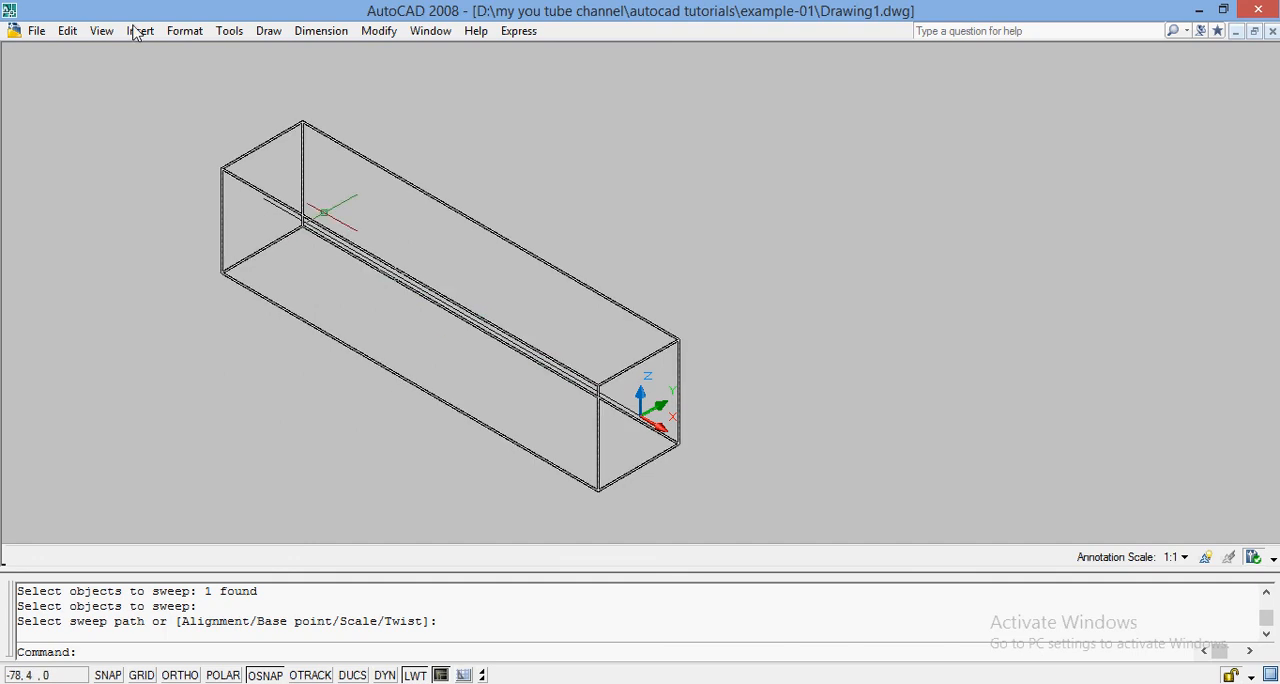
Display the swept solid in the Conceptual visual style.
click(101, 31)
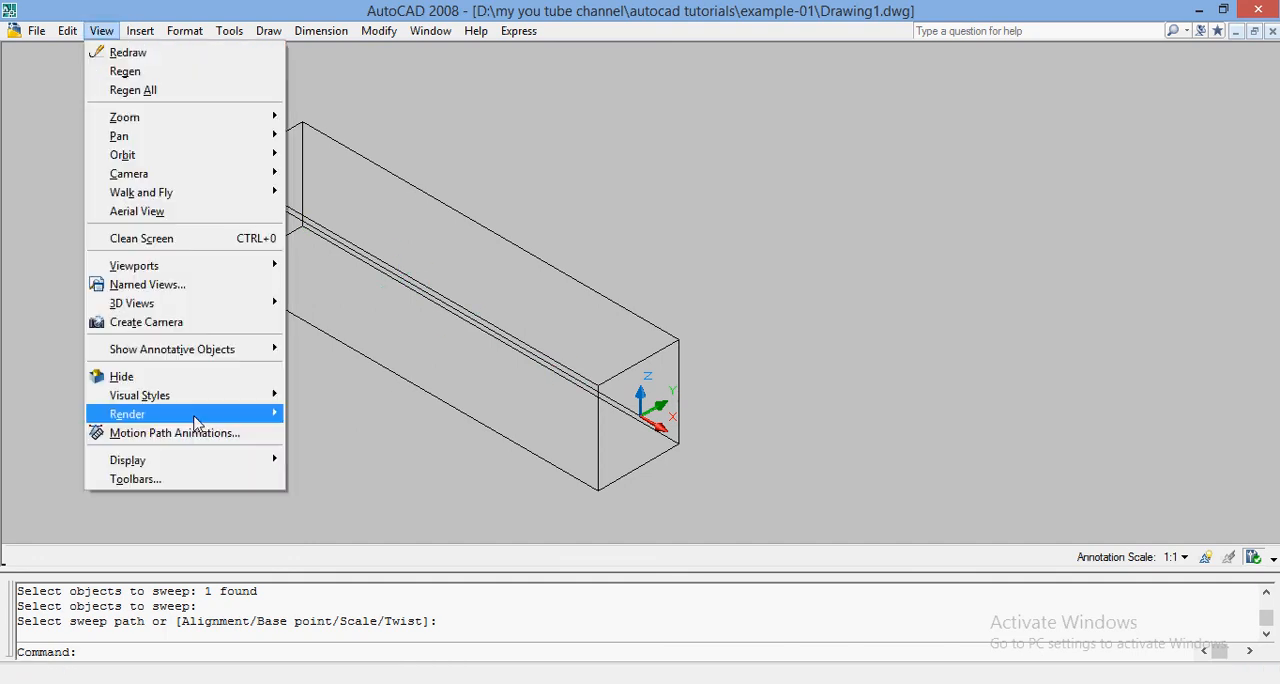
mouse_move(224, 420)
mouse_move(224, 395)
click(336, 478)
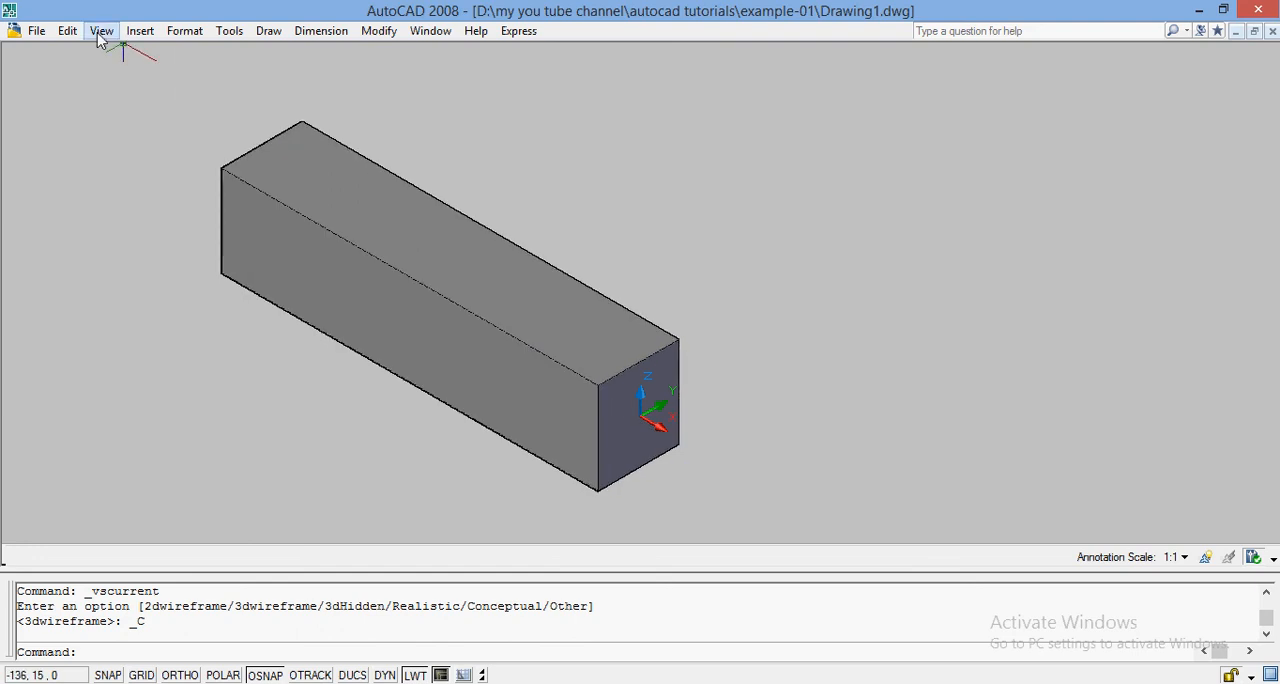
Draw a three-turn helix in the empty space beside the swept solid, with base and top radii of about 16.
click(268, 31)
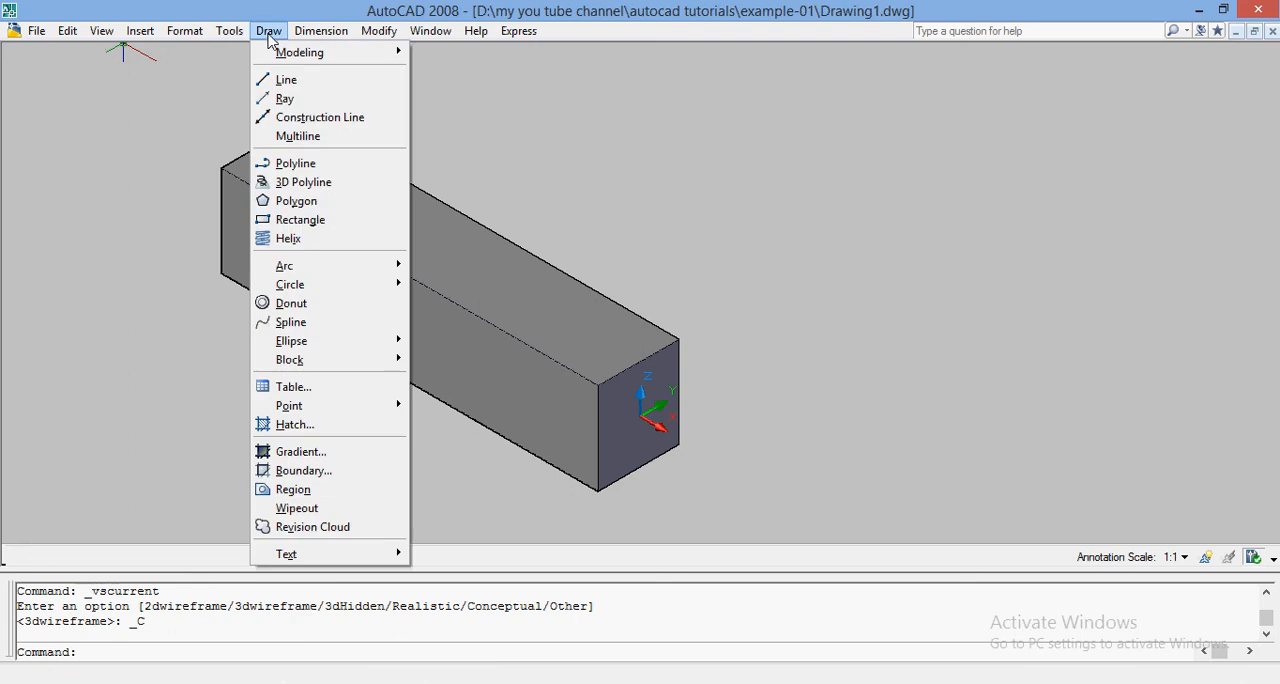
click(292, 248)
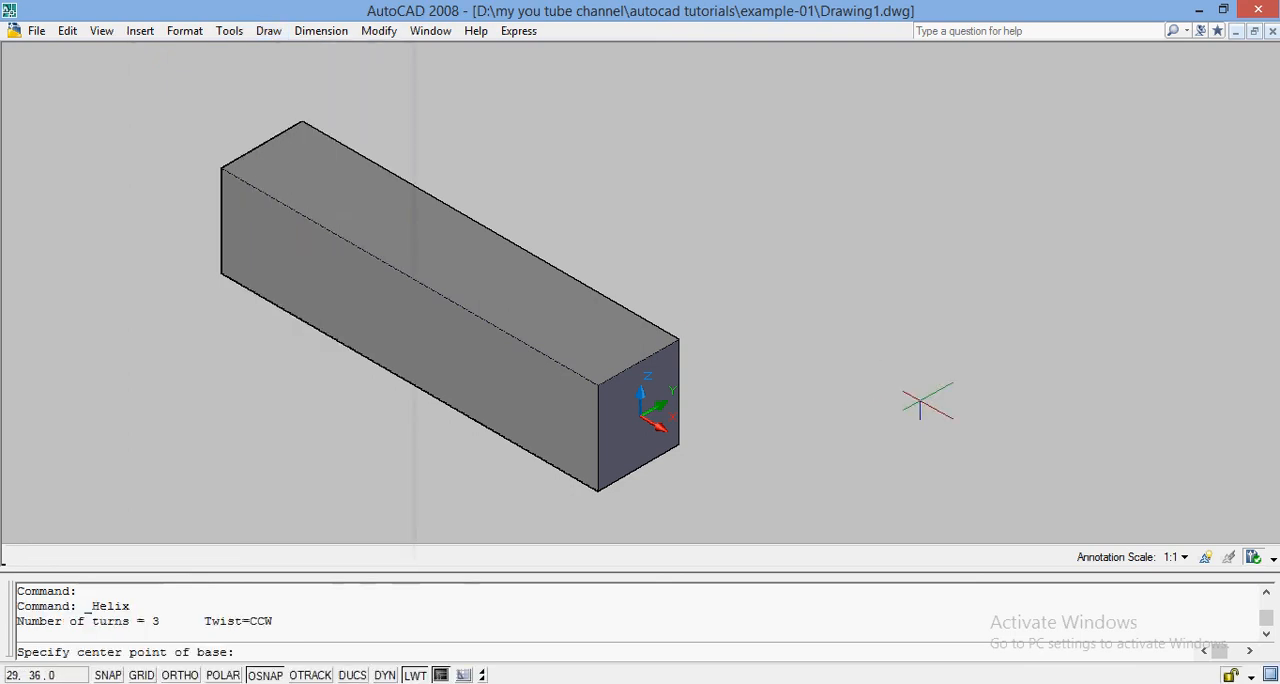
click(937, 395)
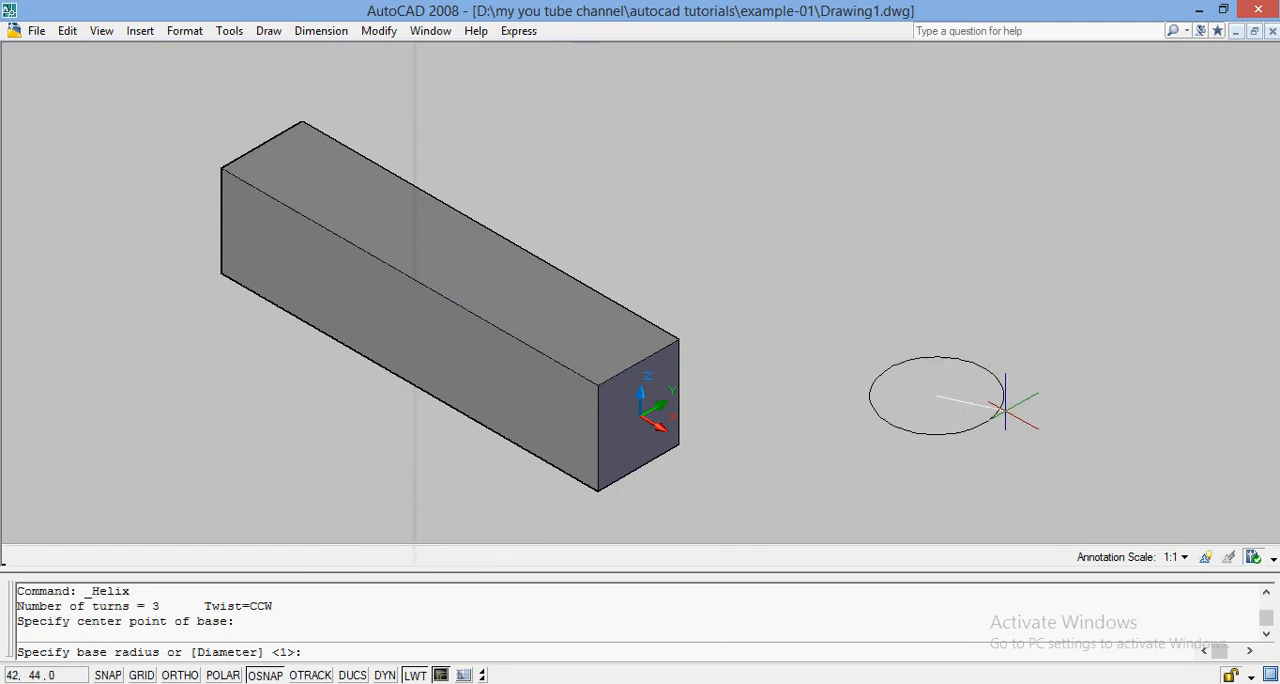
click(1028, 425)
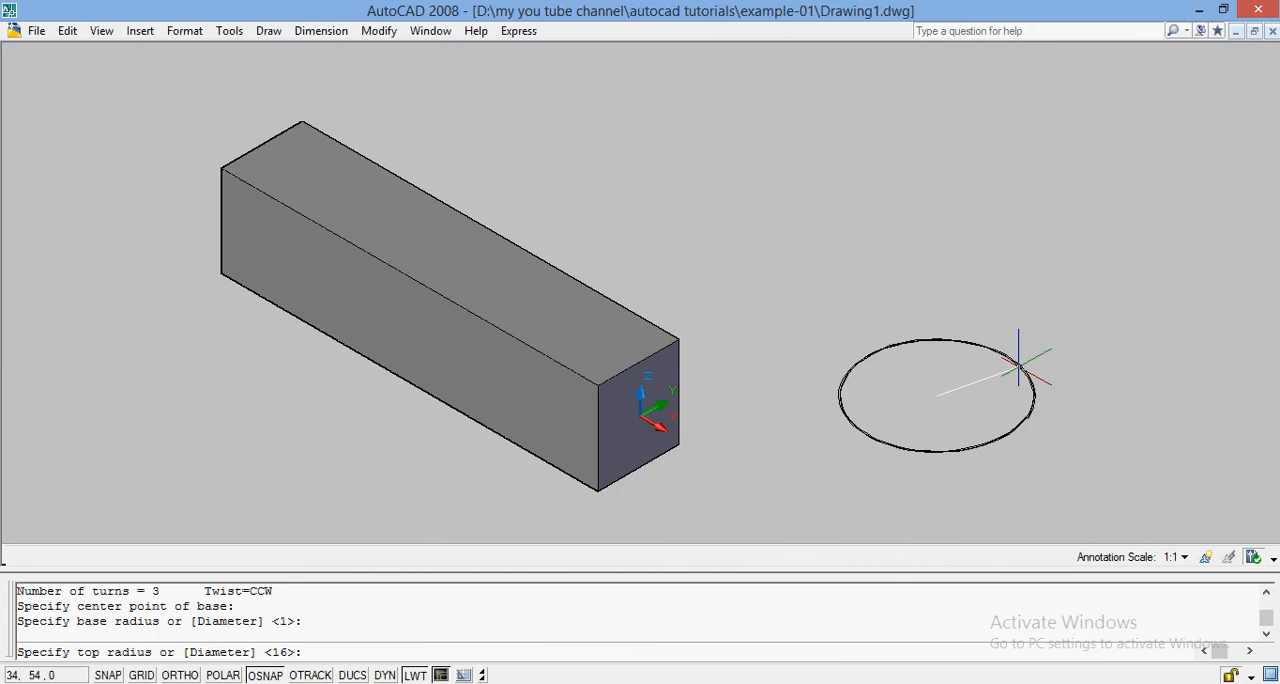
click(1022, 360)
click(986, 160)
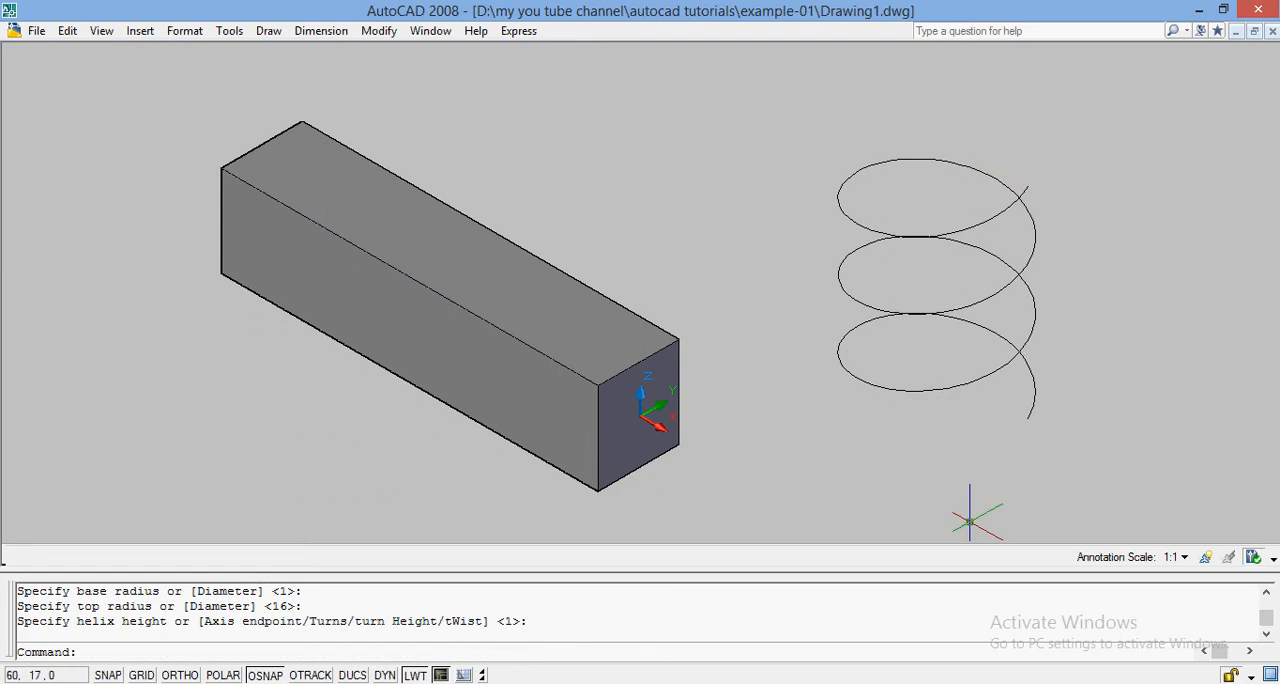
Draw a small circle centred on the lower end of the helix.
text(C)
key(Return)
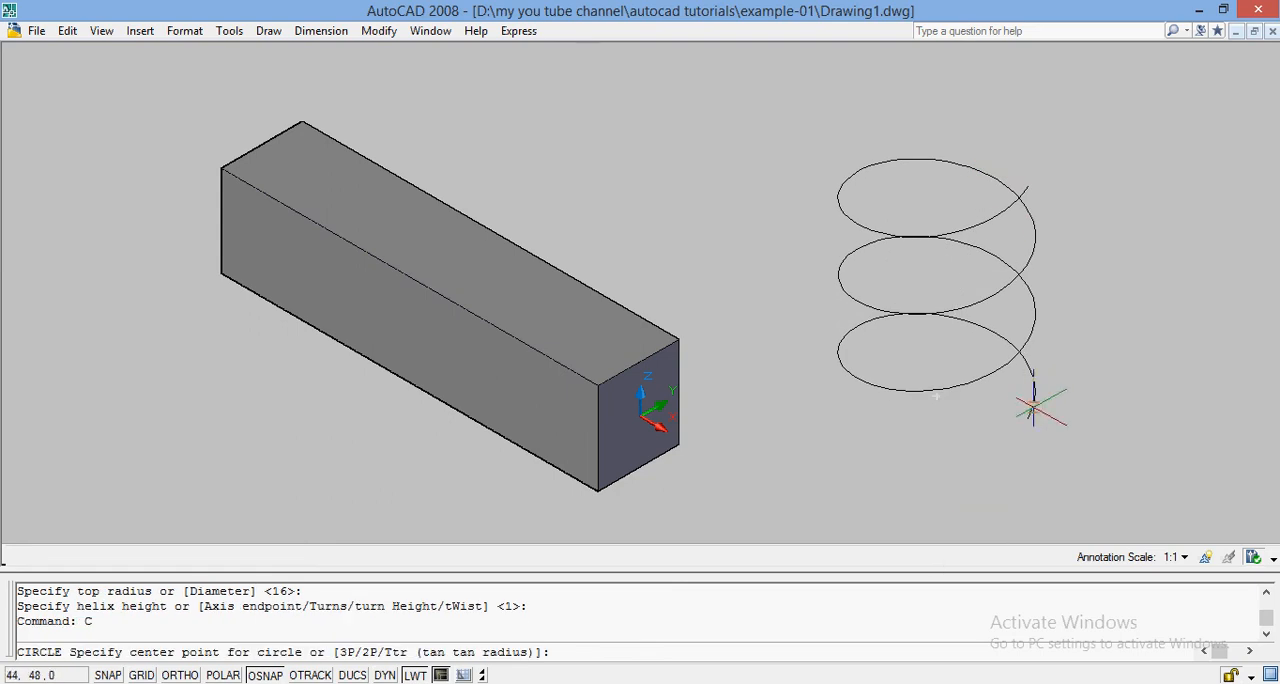
click(1029, 418)
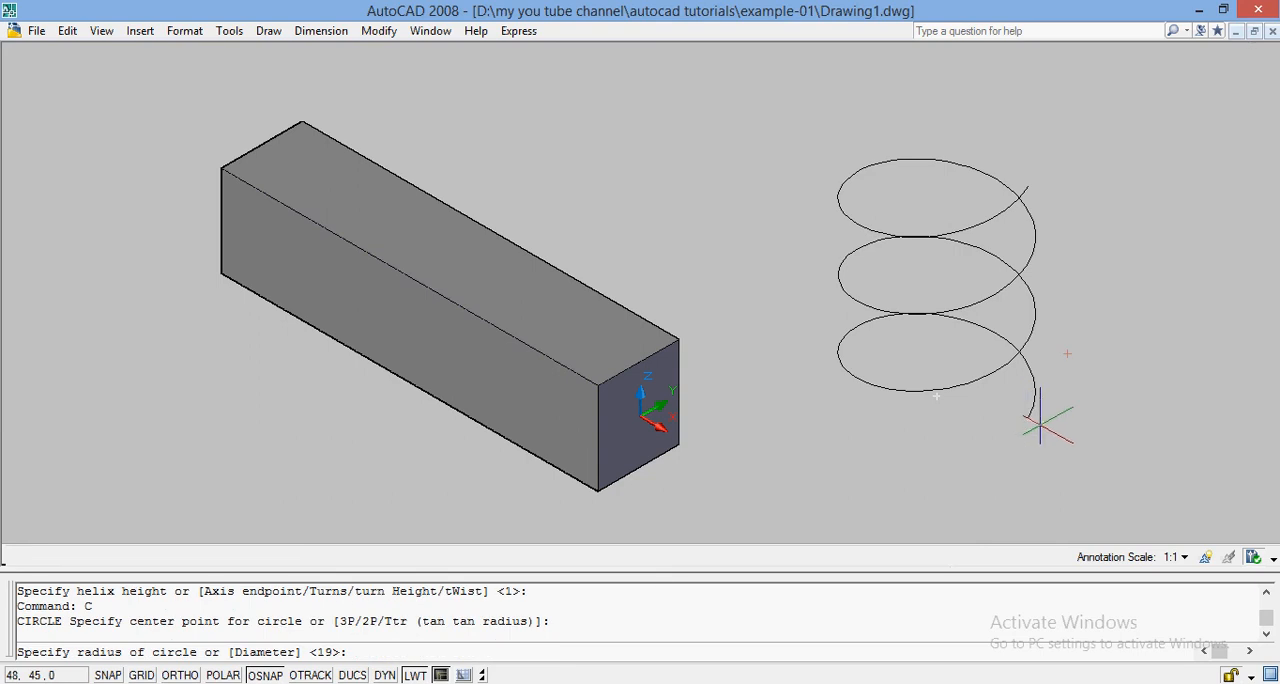
click(1040, 423)
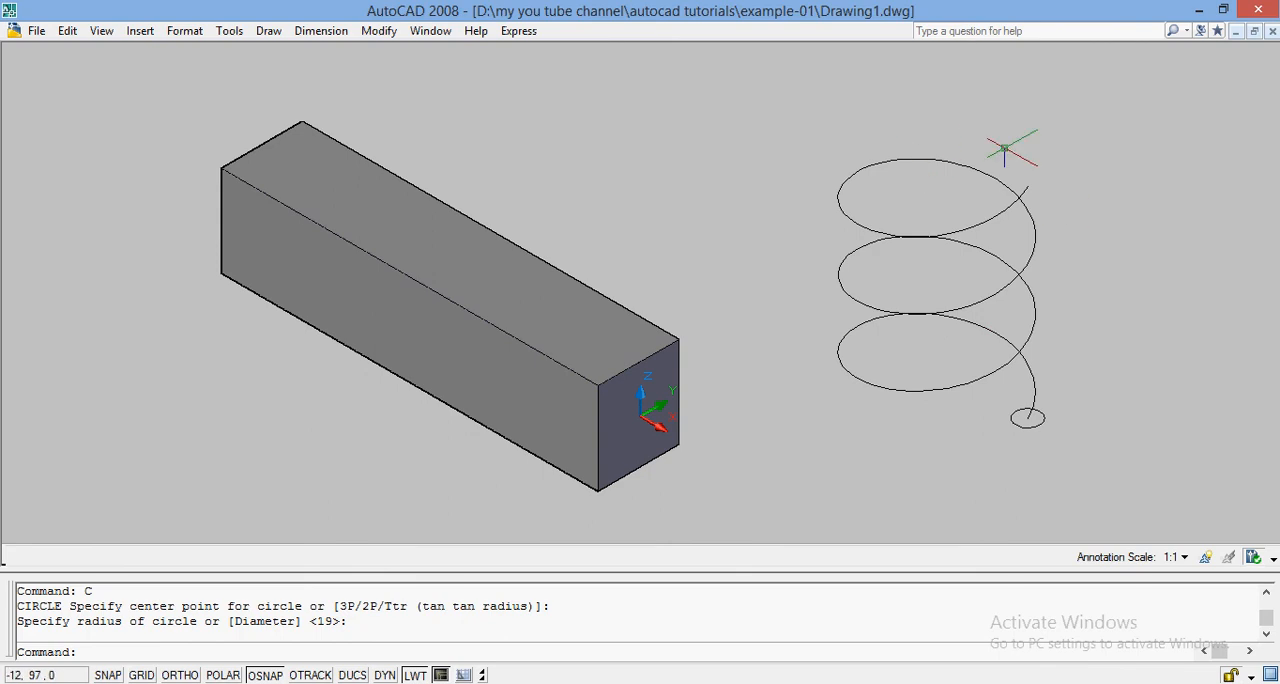
Sweep the small circle along the helix to form a coil spring.
text(SWEEP)
key(Return)
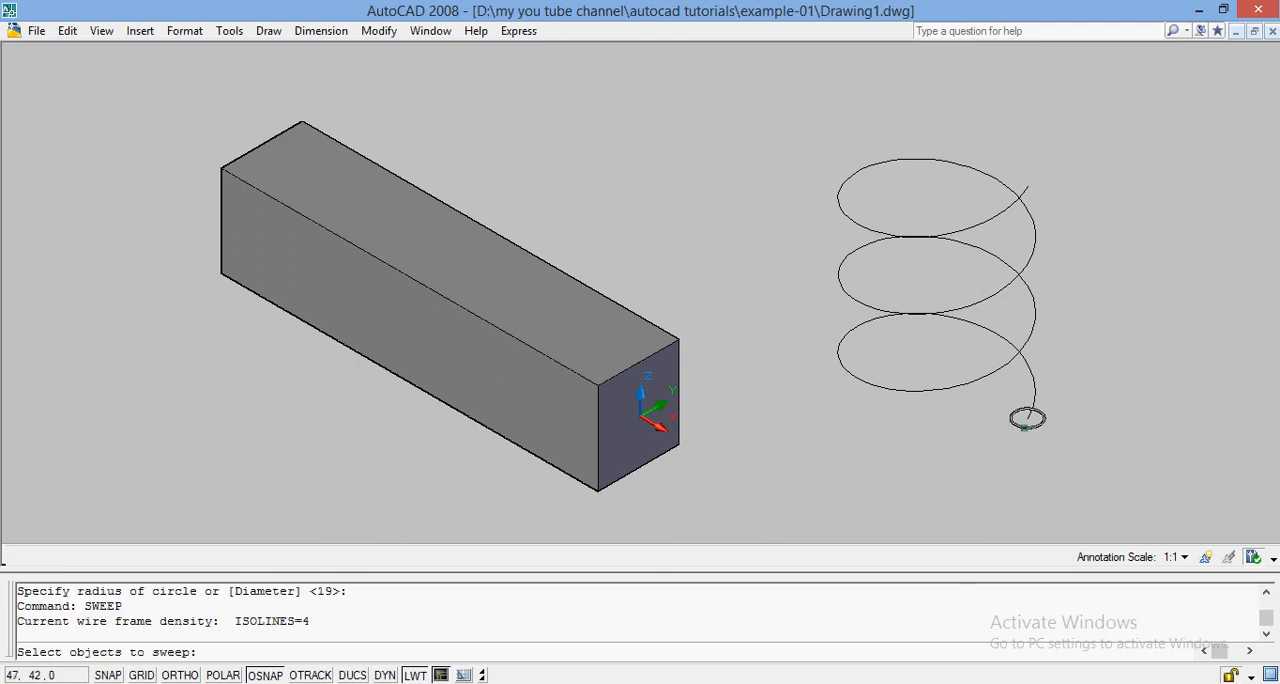
click(1024, 428)
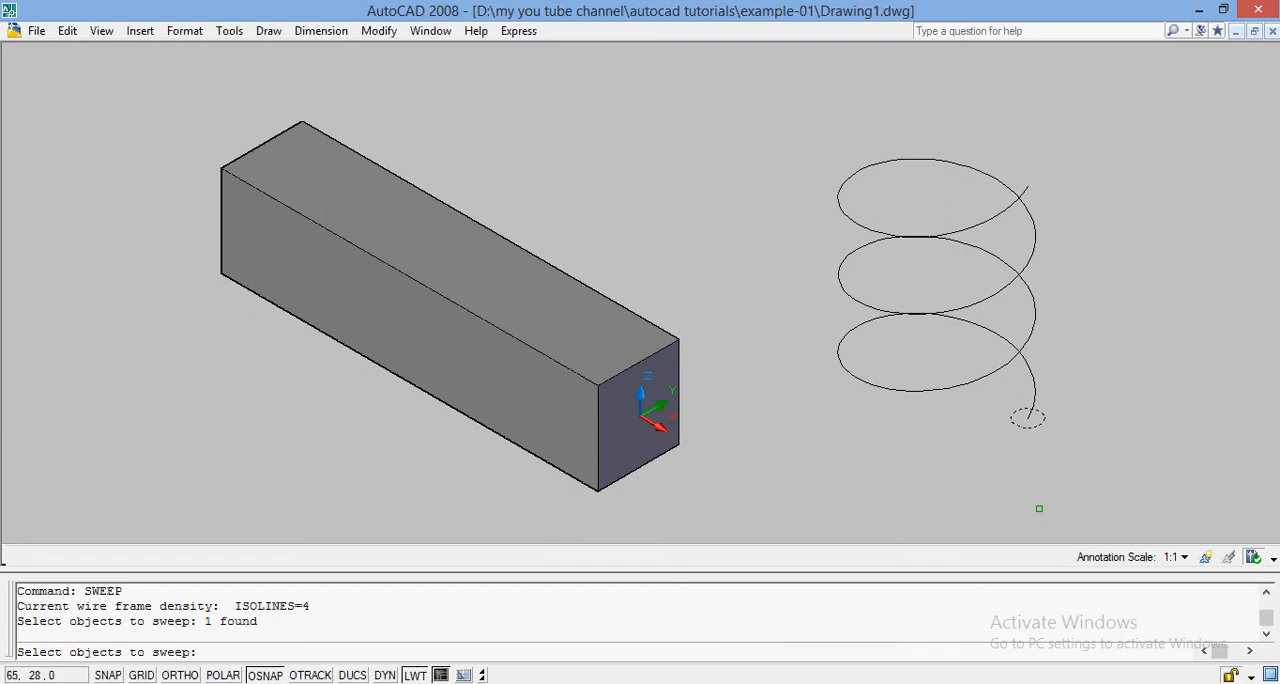
key(Return)
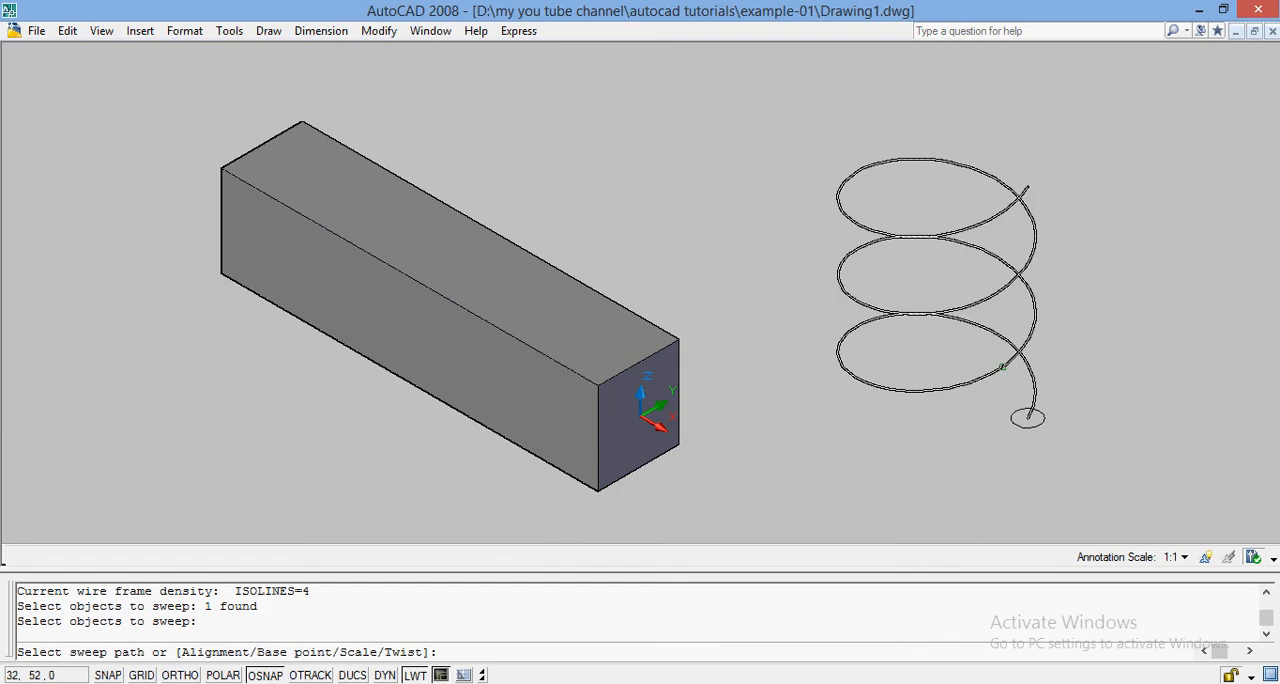
click(1001, 368)
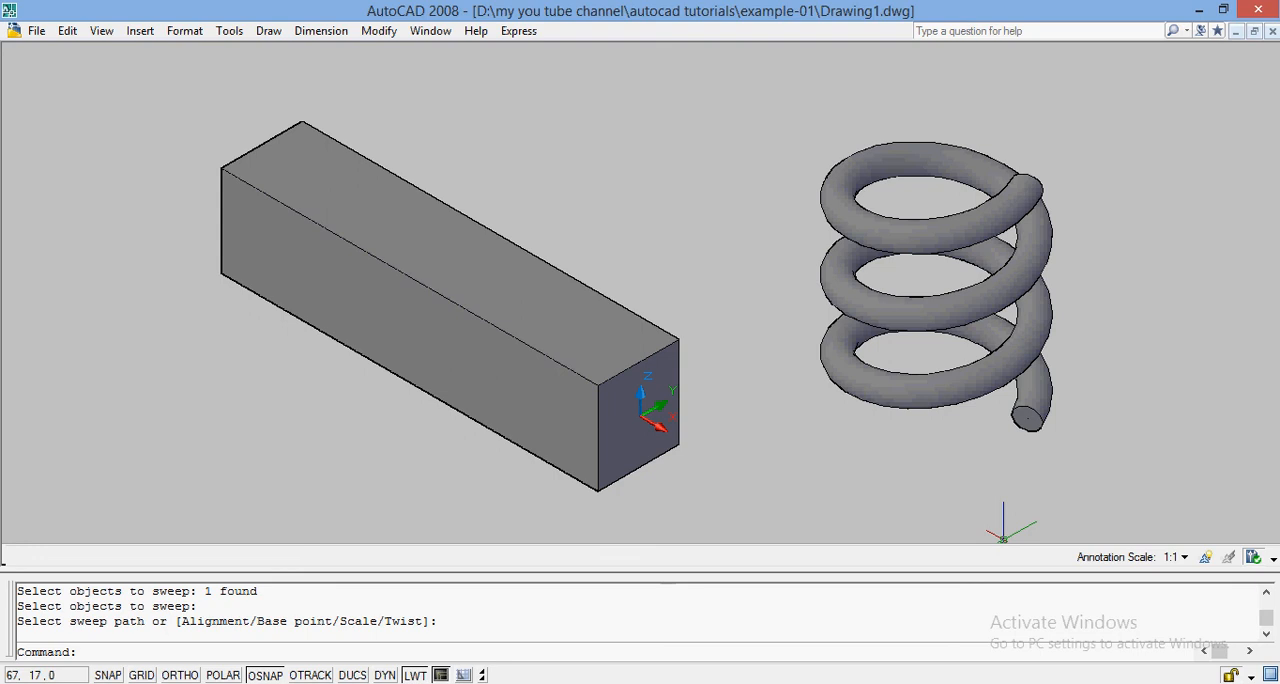
Erase the swept bar, the spring and all remaining sketch objects from the drawing.
key(ctrl+a)
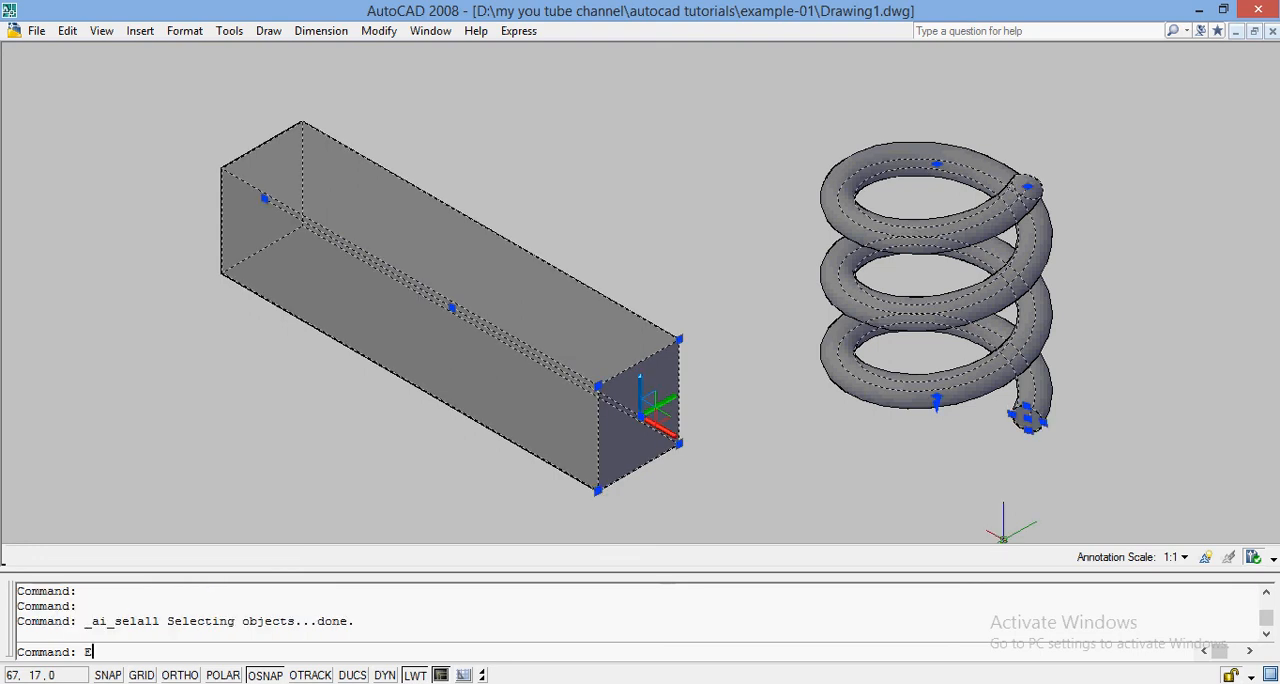
text(E)
key(Return)
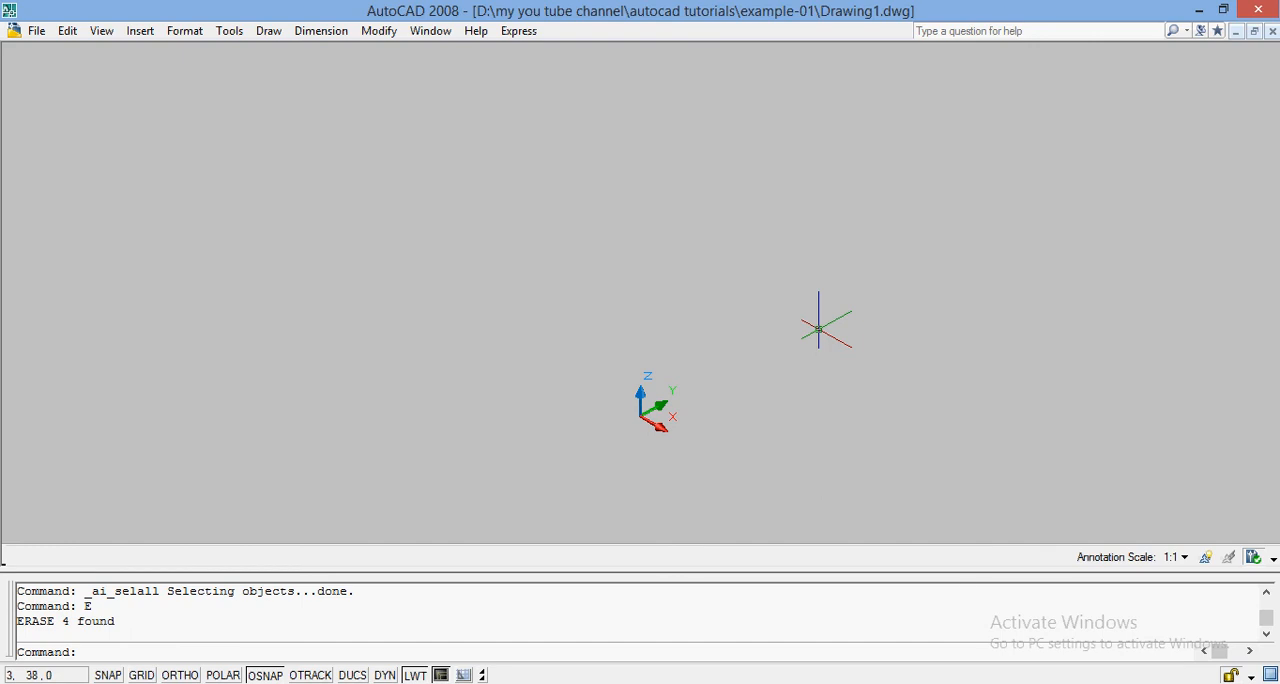
Draw a single slanted line in the empty space on the positive Y side of the origin.
text(LINE)
key(Return)
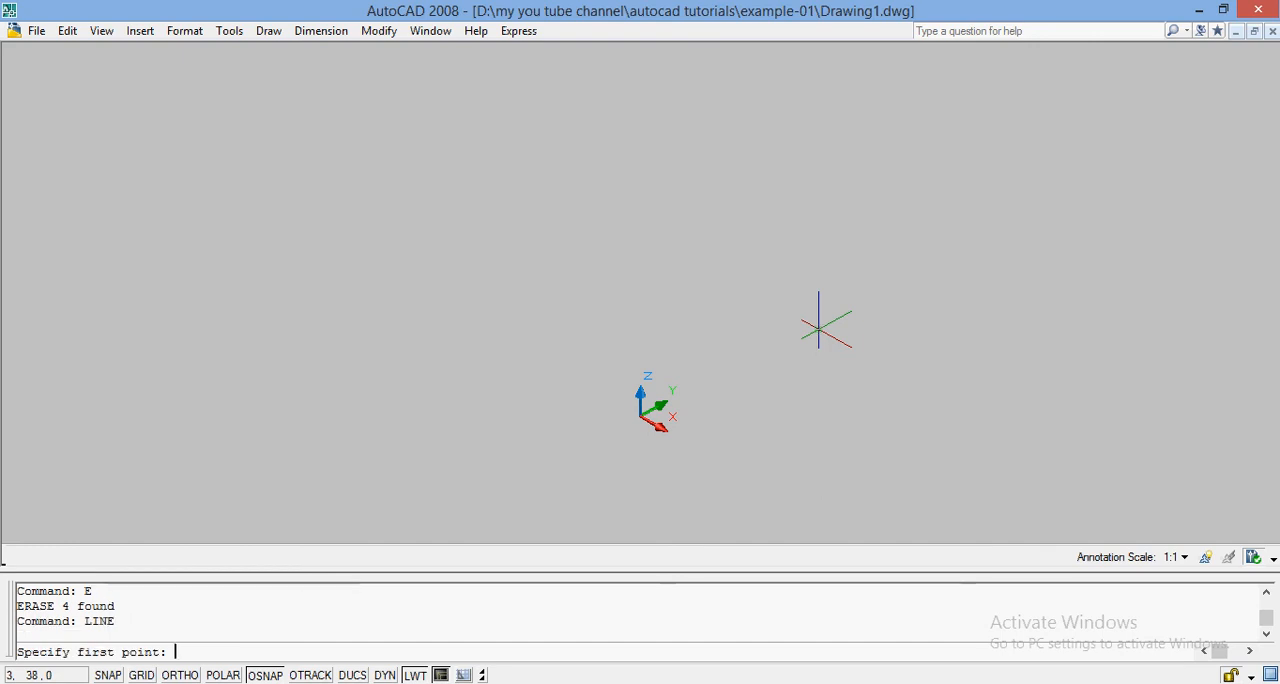
click(814, 392)
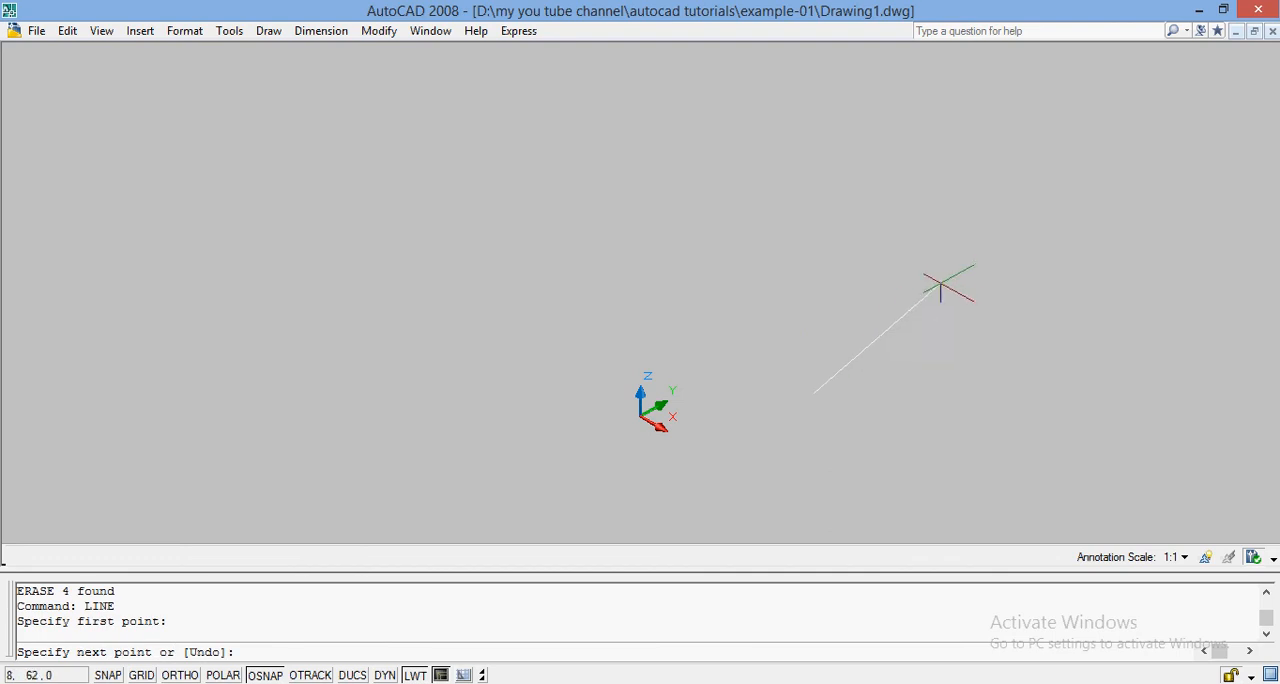
key(Return)
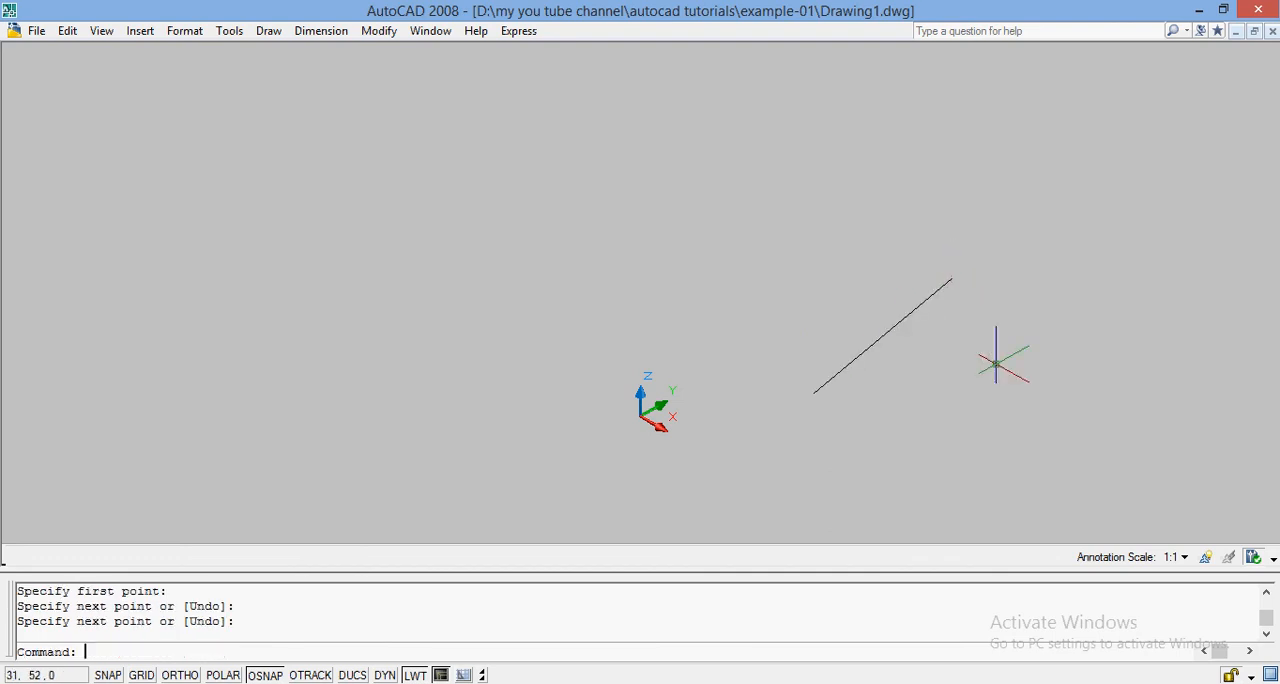
Revolve the slanted line 360 degrees about an axis starting at 0,0 and running roughly parallel to the line.
text(REVOLVE)
key(Return)
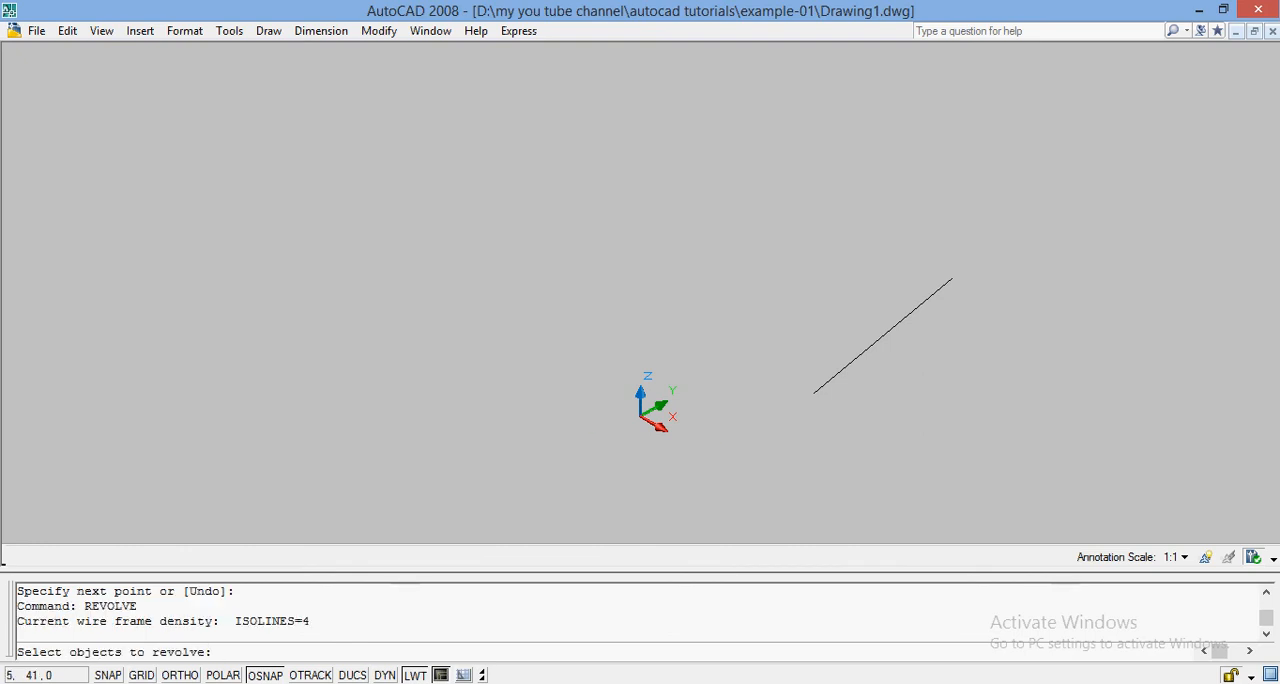
click(864, 348)
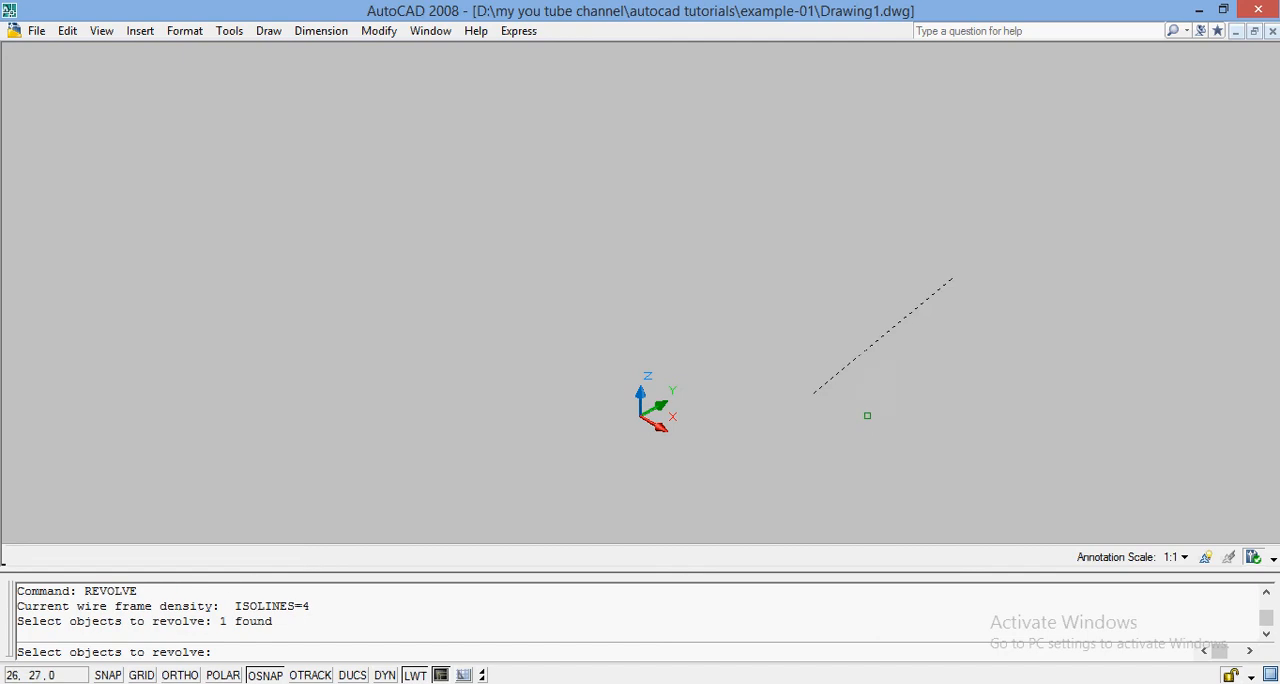
key(Return)
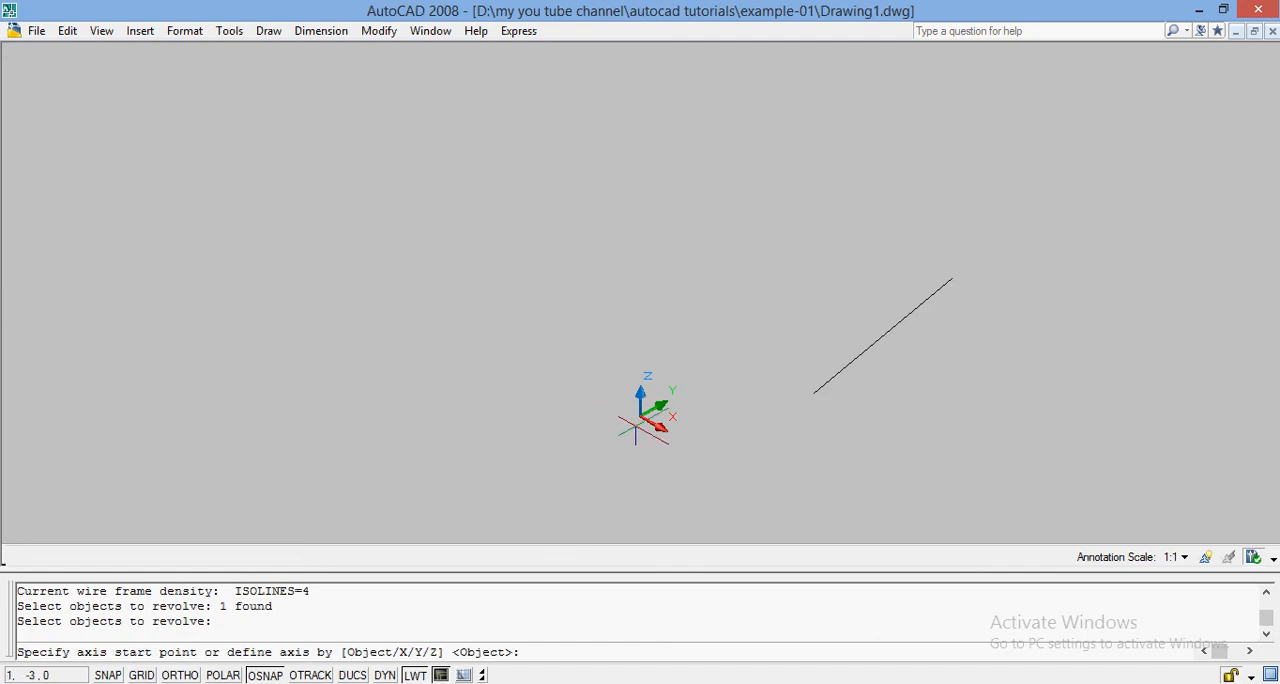
text(0,0)
key(Return)
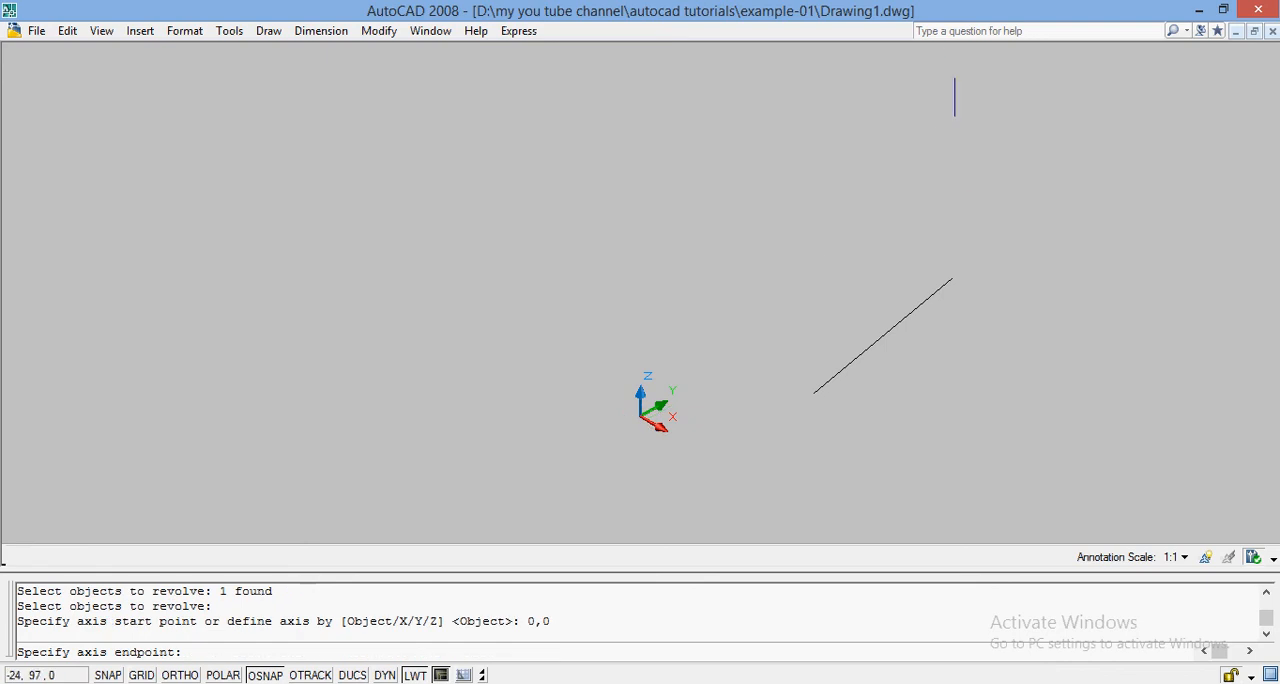
click(942, 160)
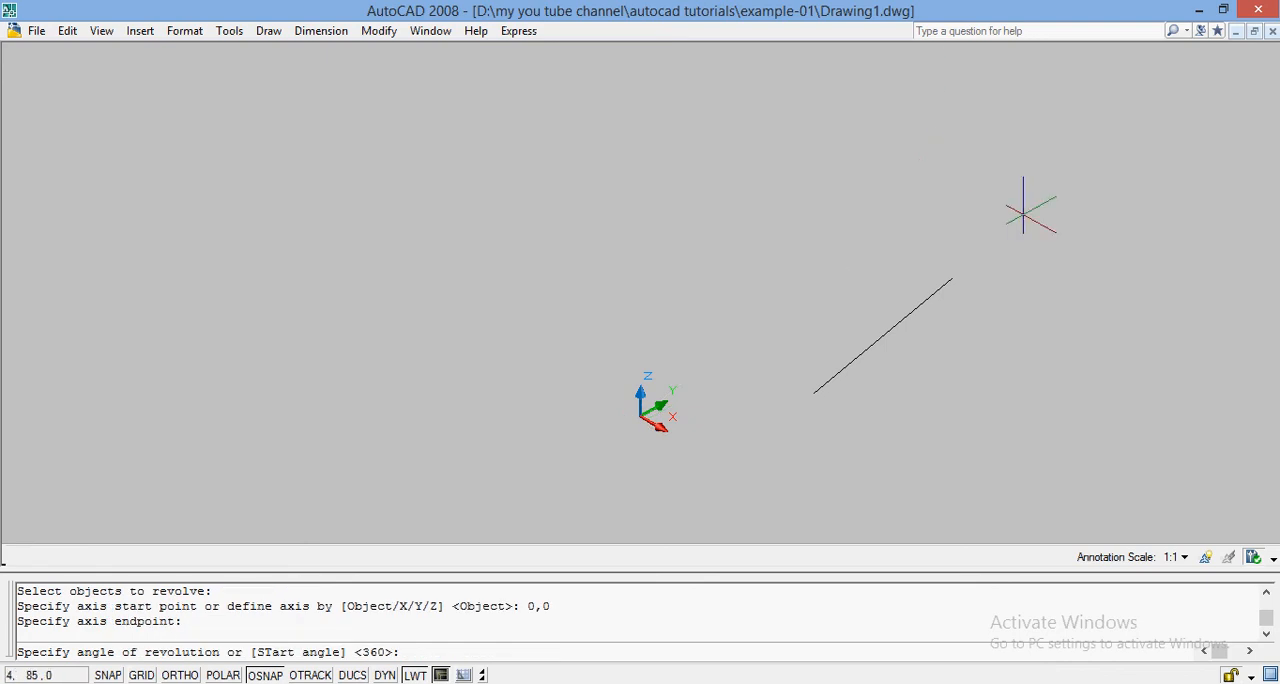
text(360)
key(Return)
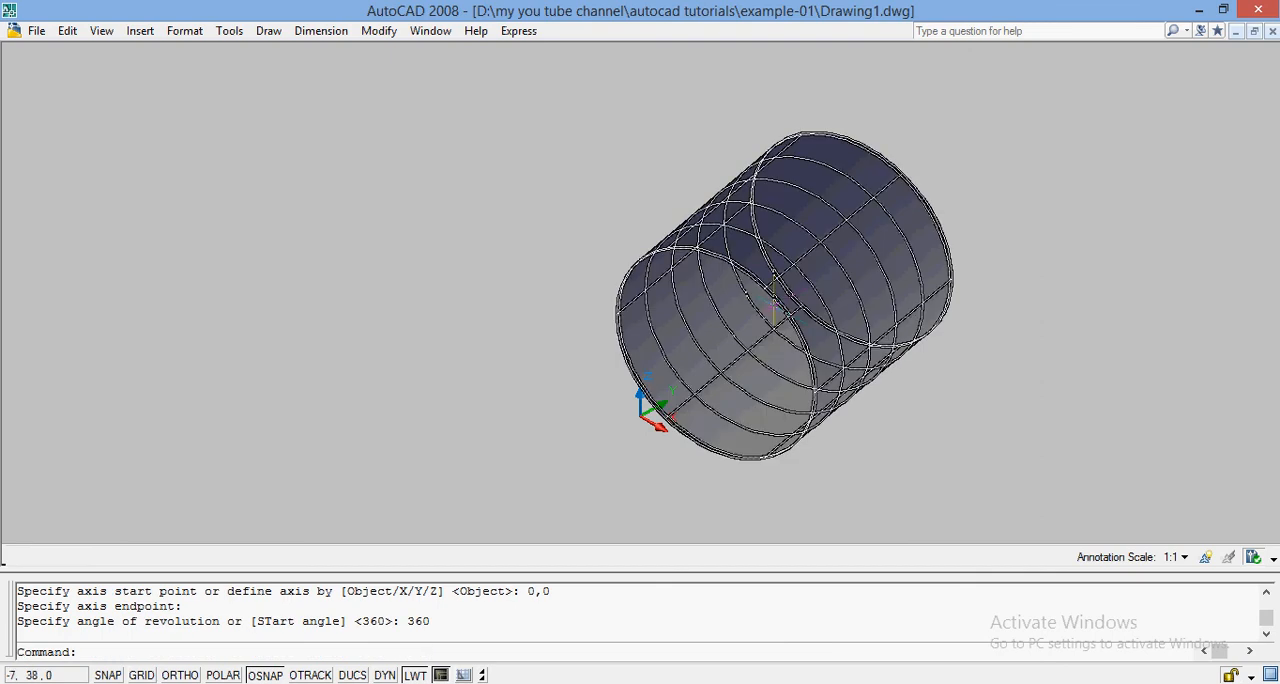
Examine the revolved surface from several sides with Free Orbit.
click(101, 31)
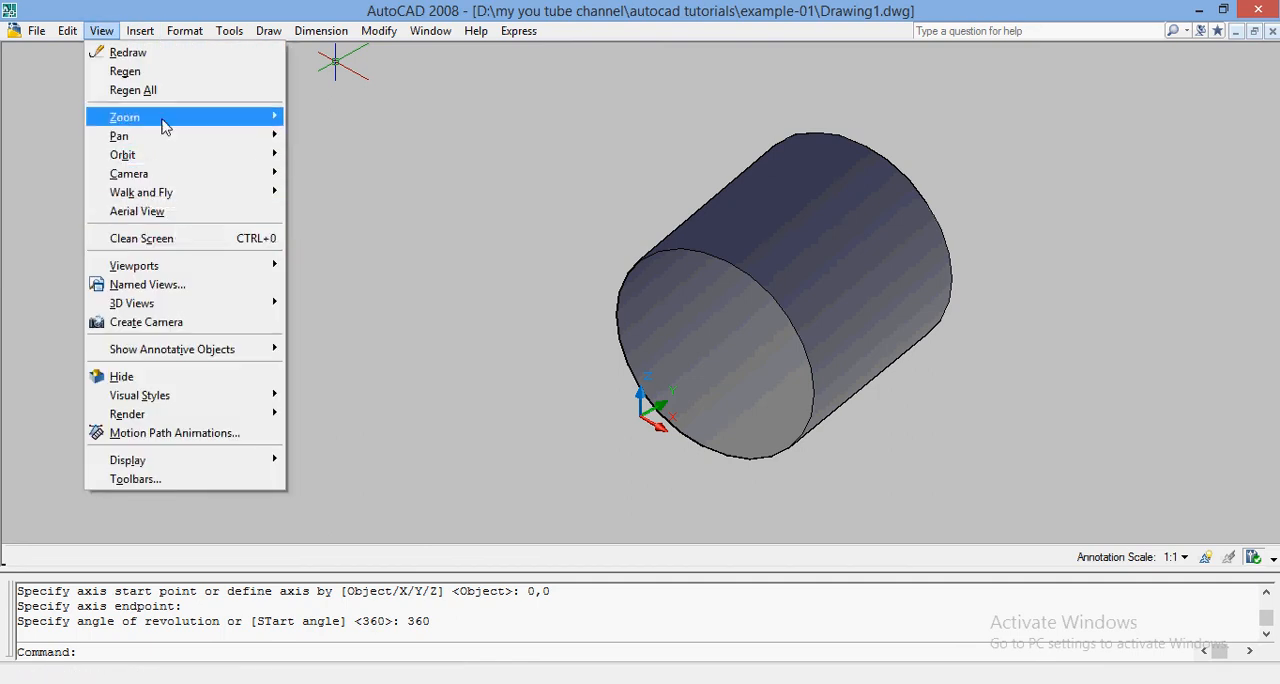
mouse_move(165, 158)
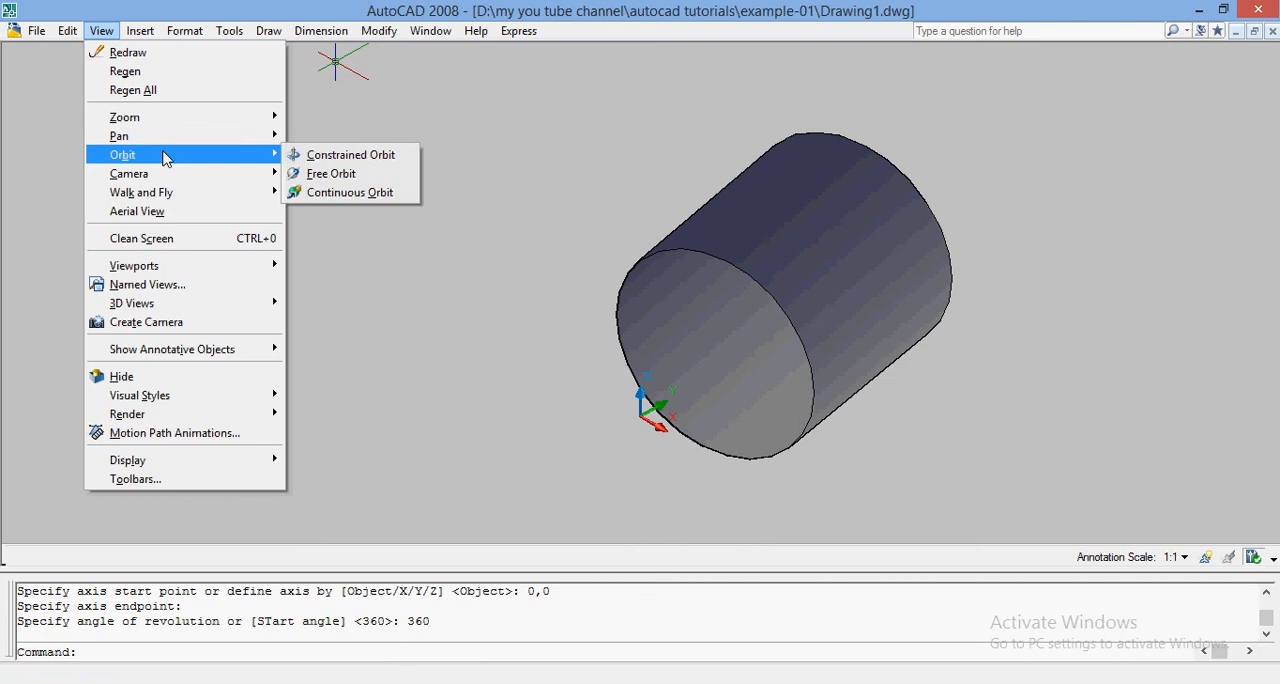
click(331, 173)
drag(766, 278, 766, 423)
drag(842, 136, 506, 389)
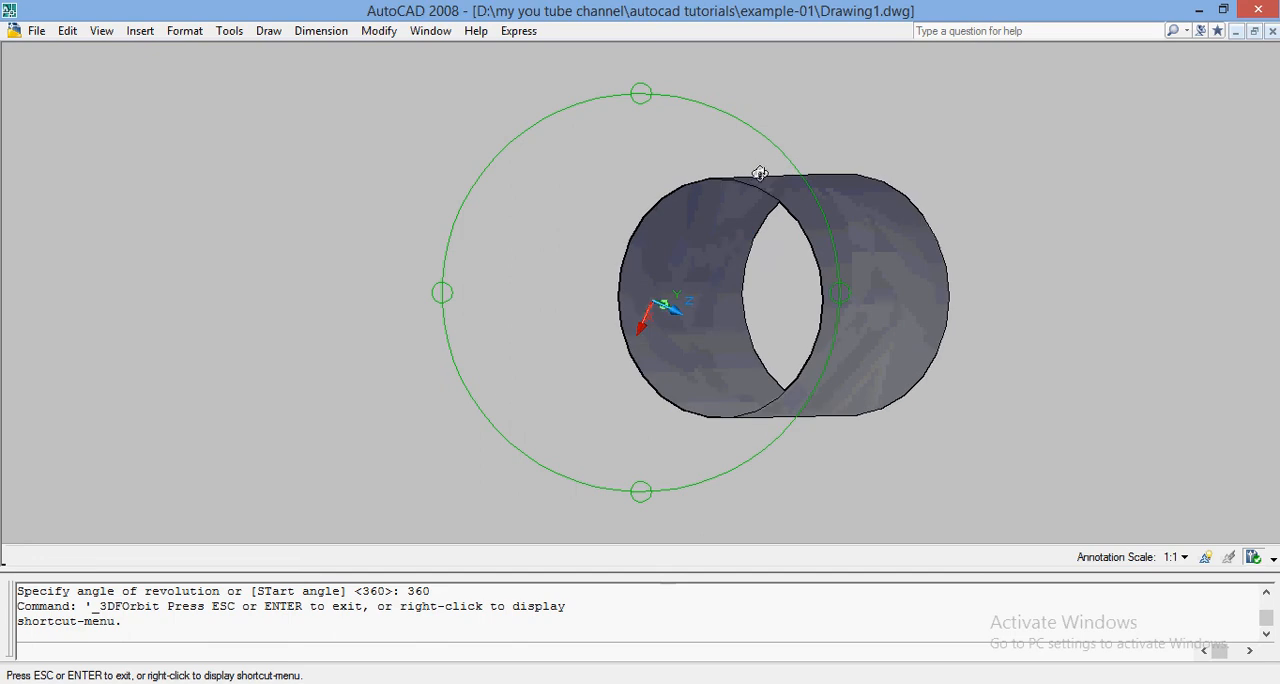
drag(766, 206, 594, 375)
key(Escape)
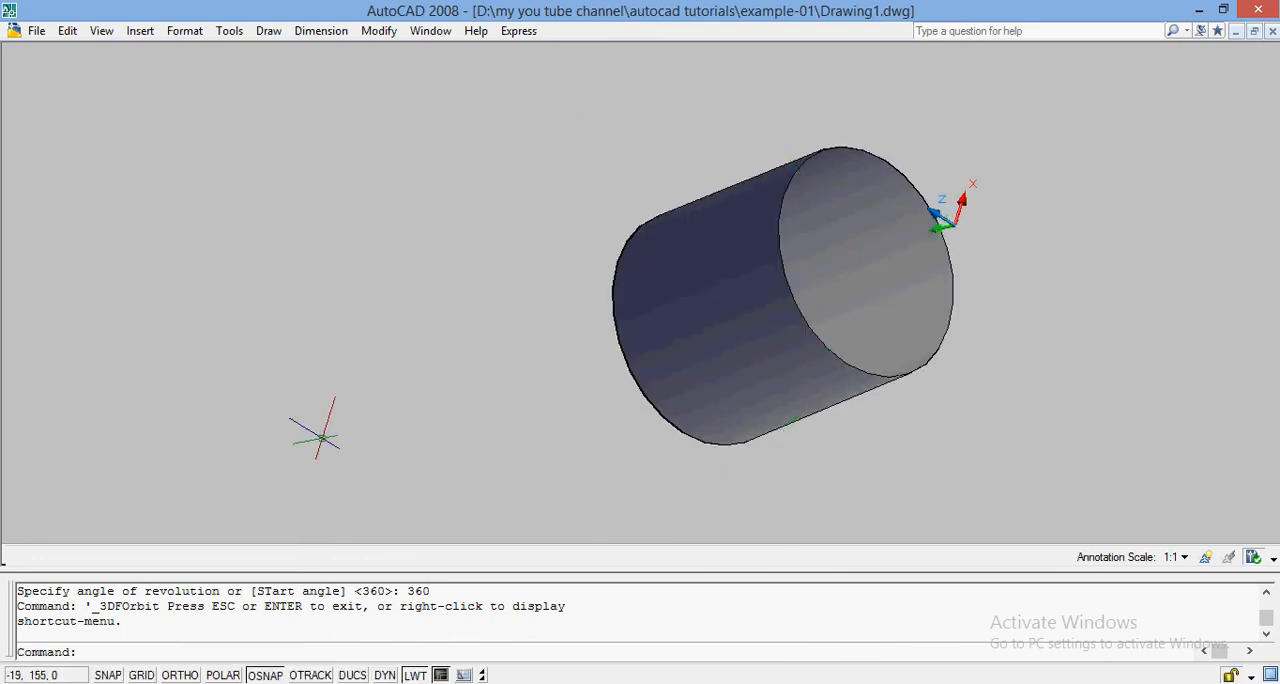
Draw a large three-point arc in the empty space beside the revolved surface, from about -18,190 to about -18,130.
text(CU)
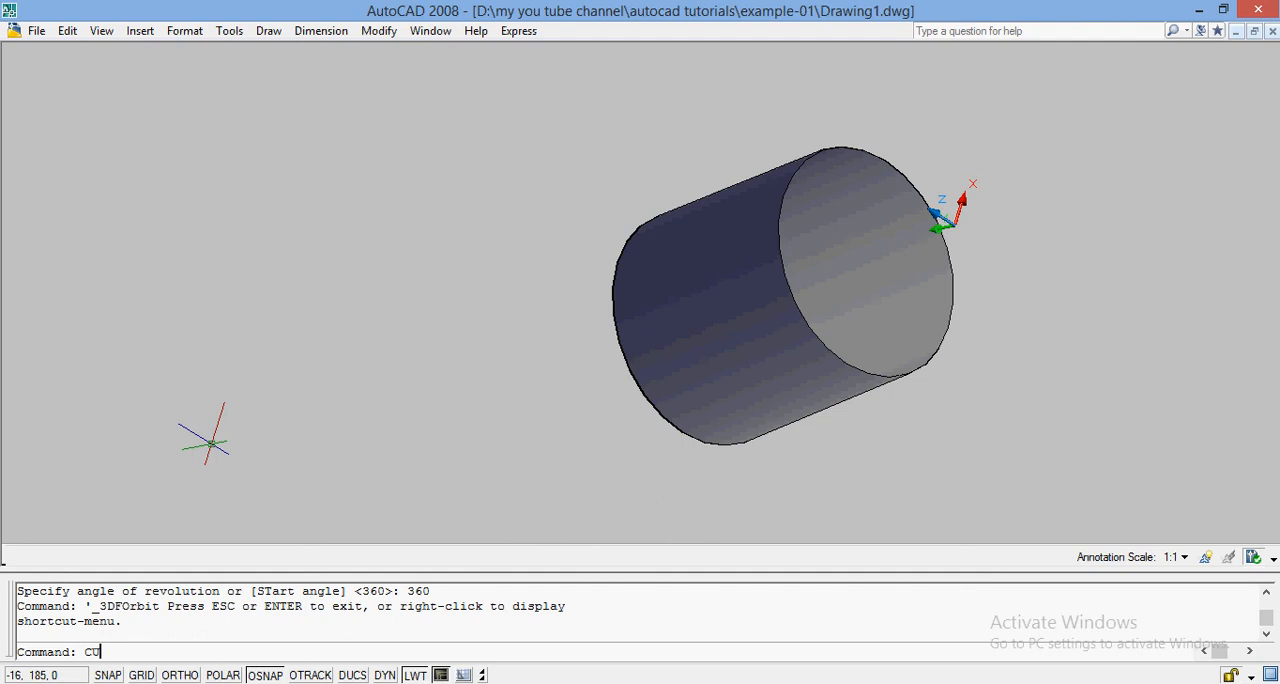
click(83, 655)
key(Delete)
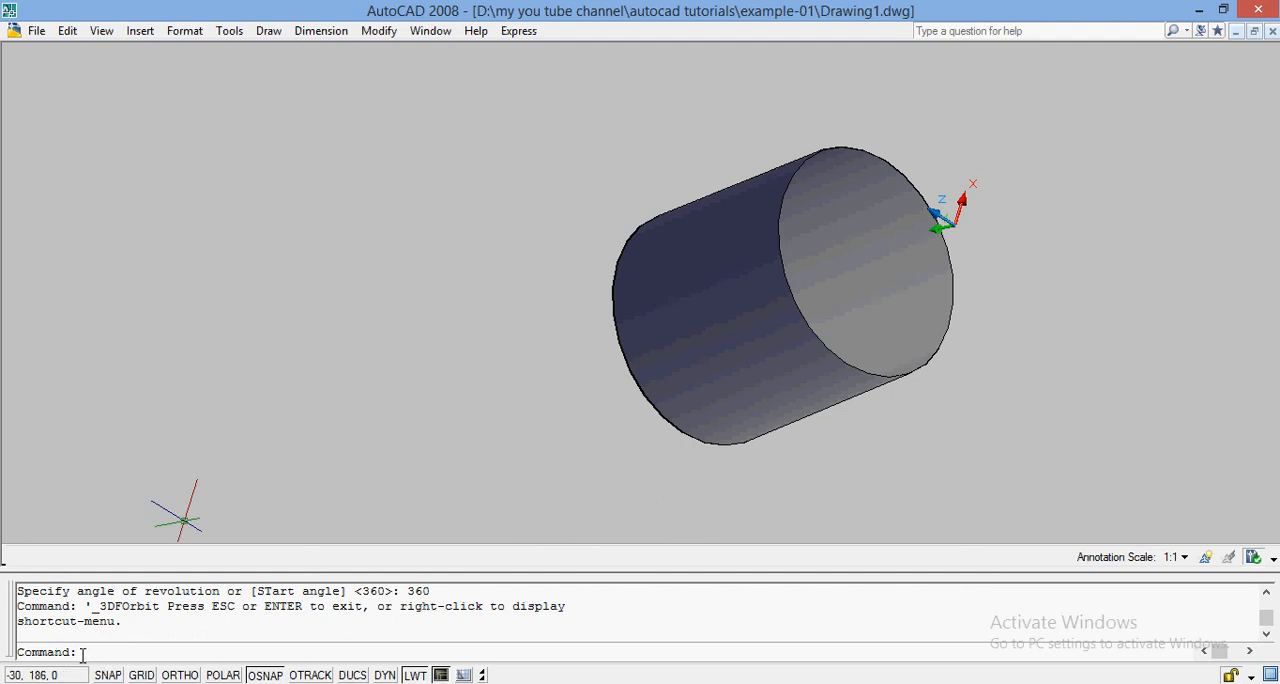
text(ARC)
key(Return)
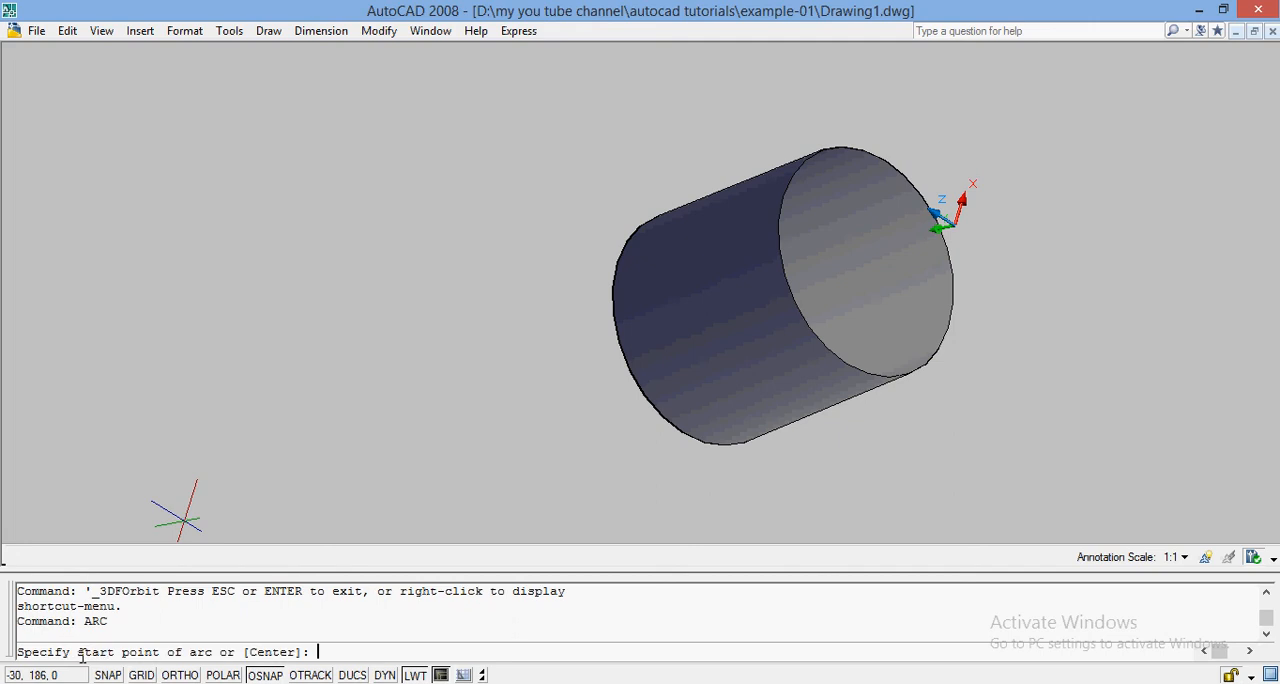
click(177, 451)
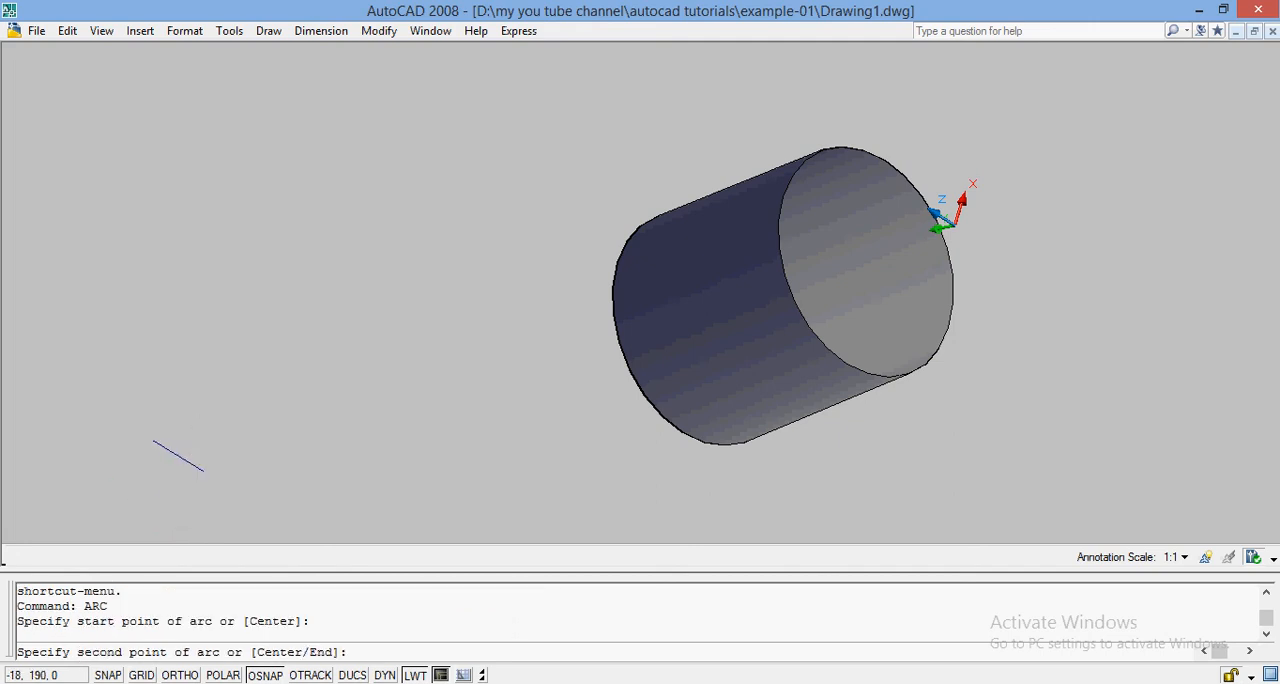
click(432, 380)
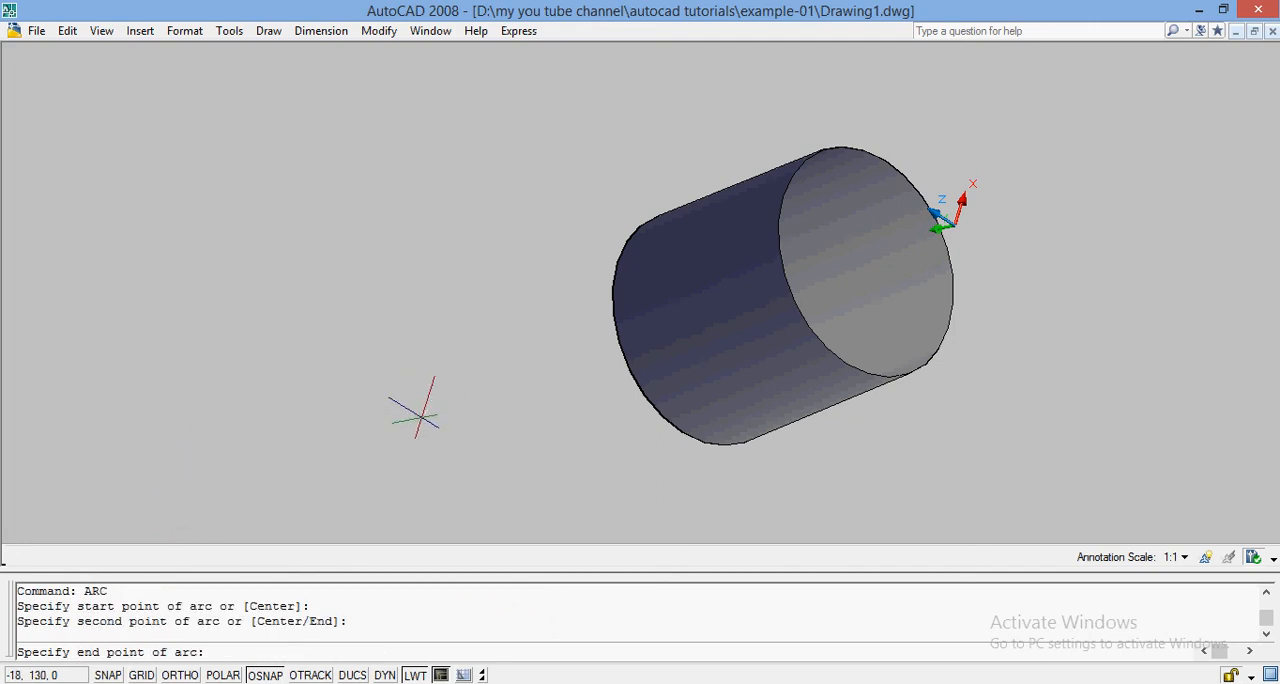
click(421, 420)
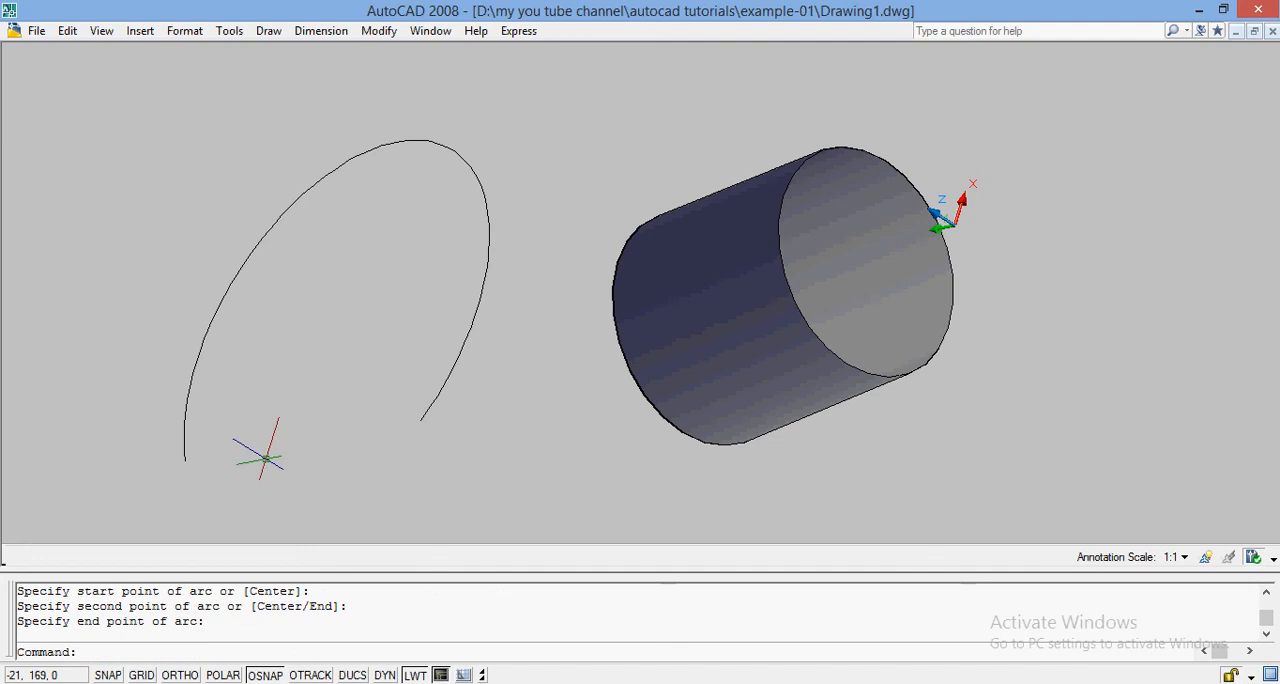
Extrude the open arc to a height of 40.
text(EXT)
key(Return)
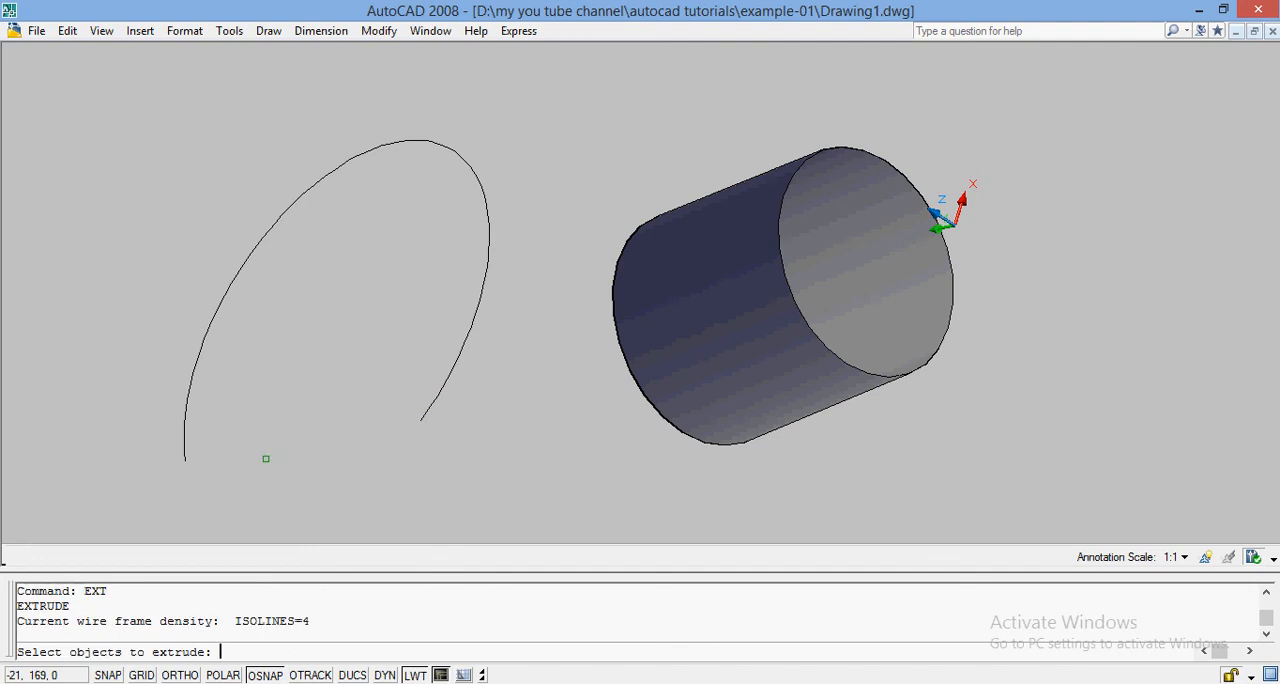
click(231, 289)
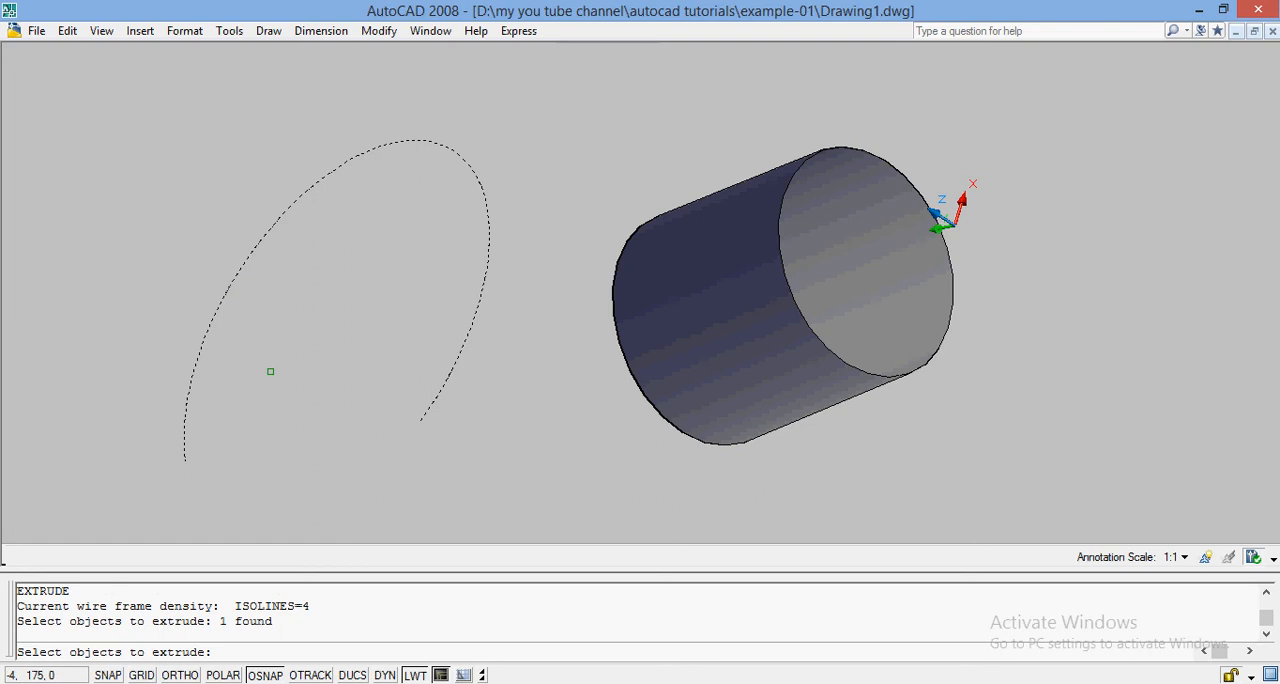
key(Return)
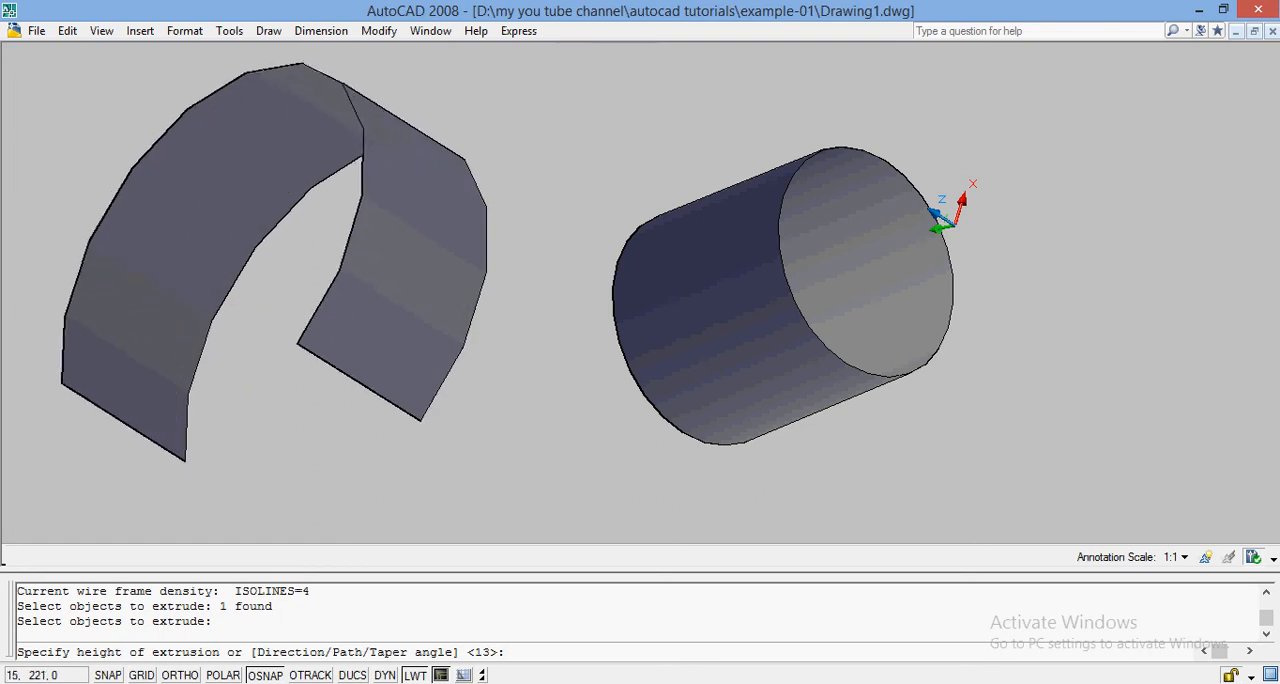
text(40)
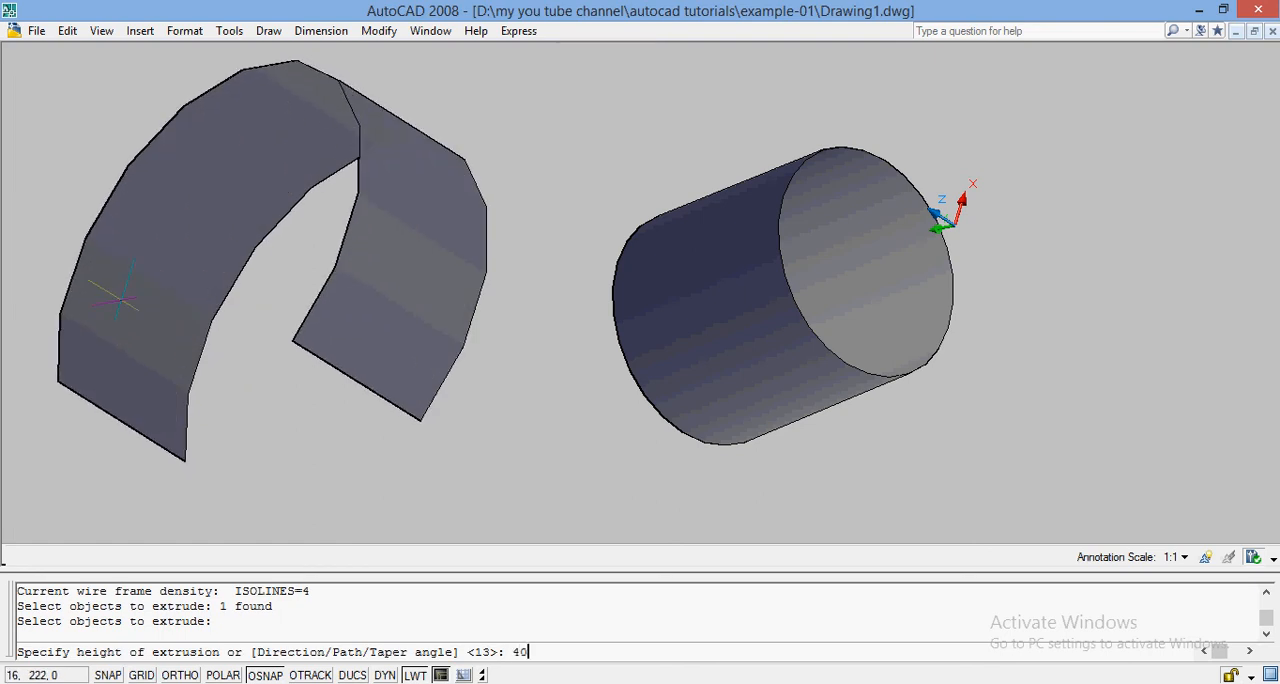
key(Return)
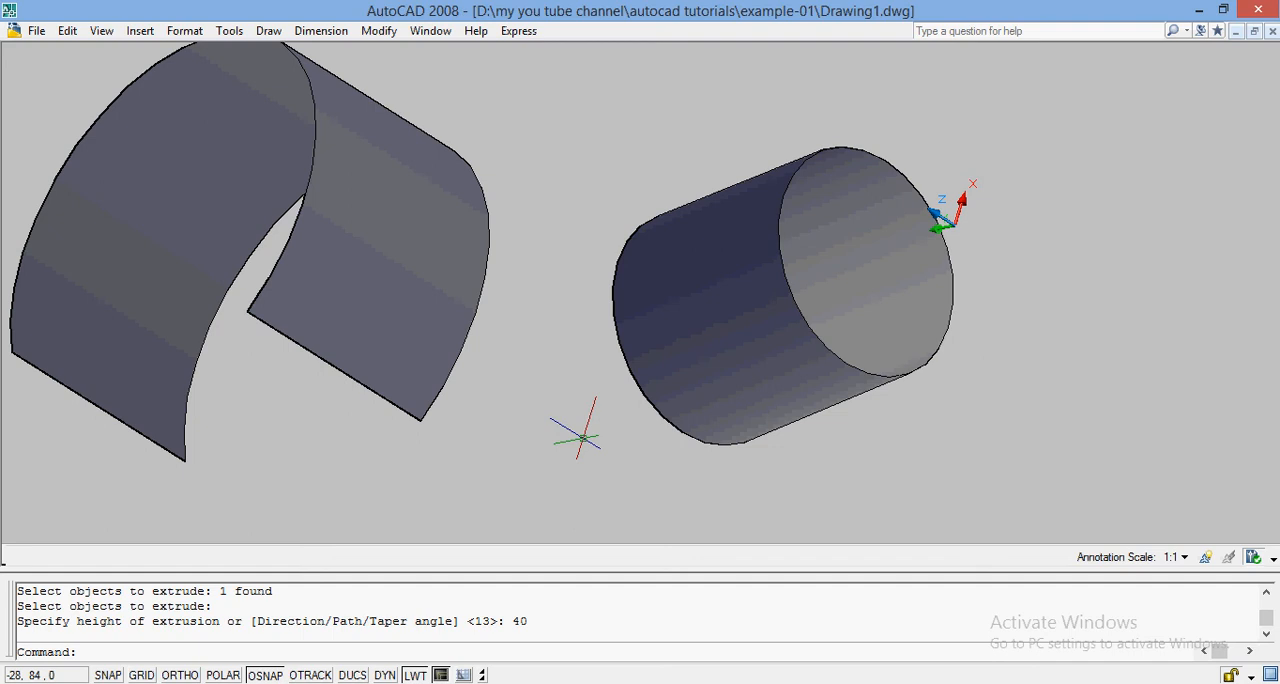
Erase the extruded and revolved surfaces, and zoom to the whole drawing with the All option.
key(ctrl+a)
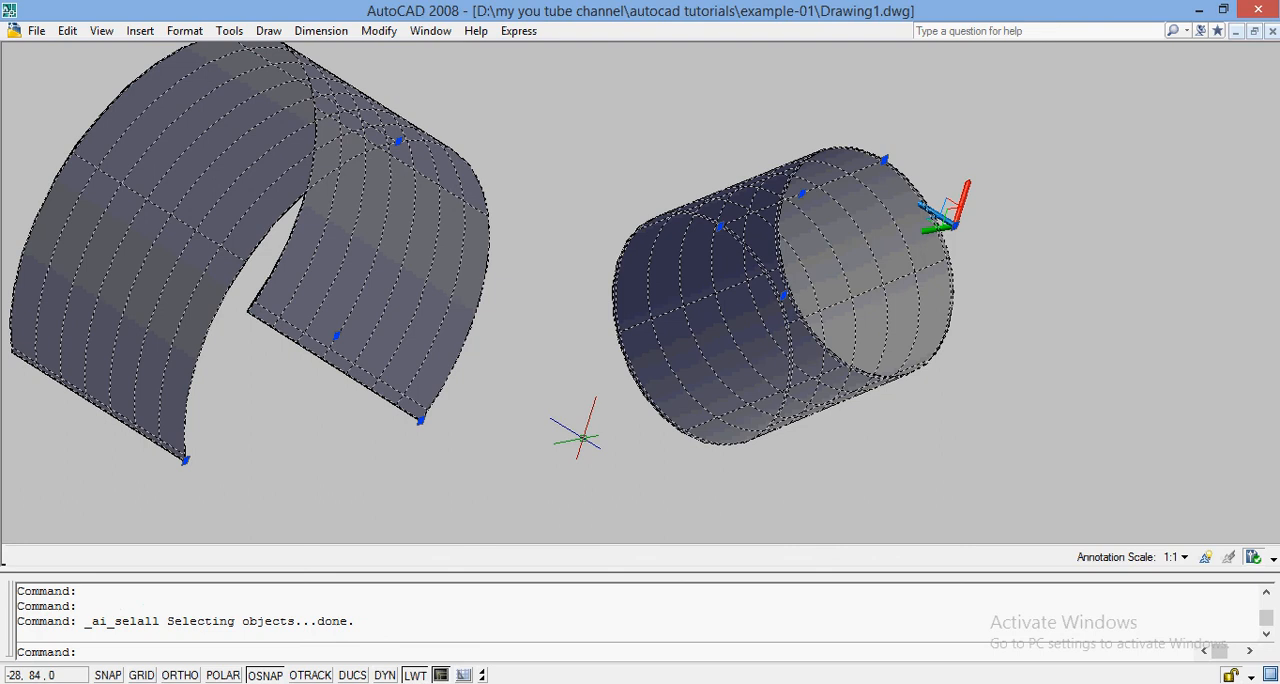
text(E)
key(Return)
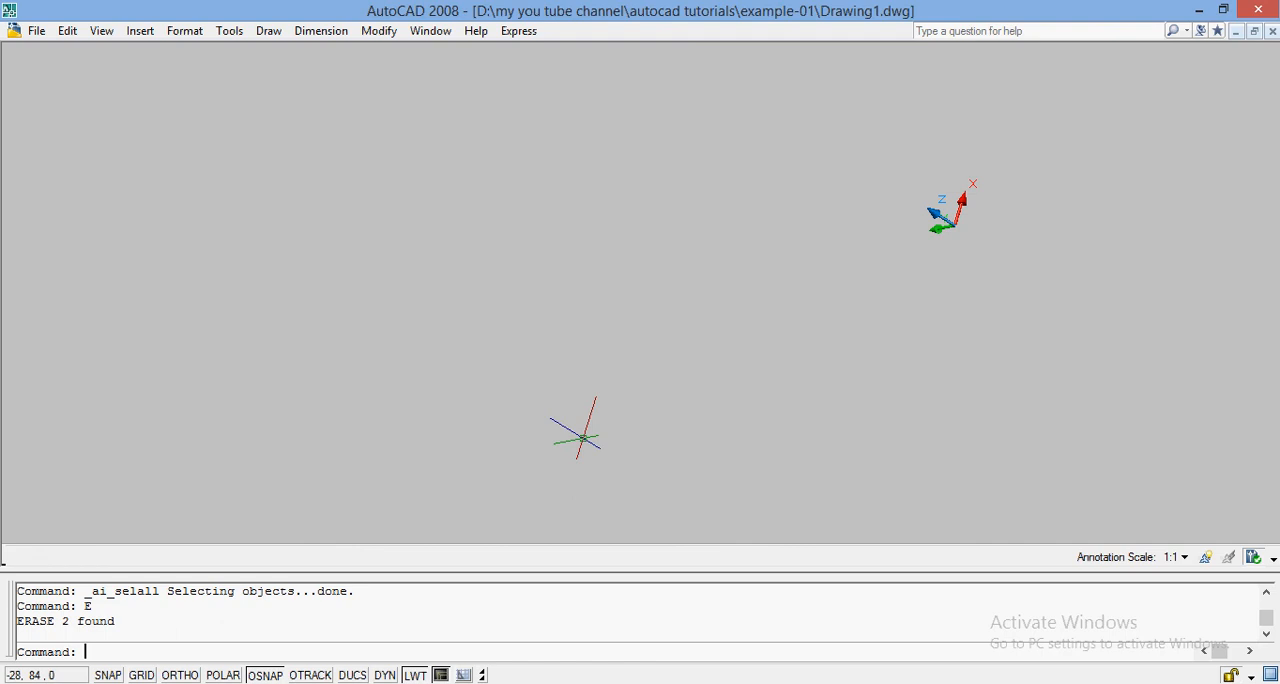
text(ZOOM)
key(Return)
text(A)
key(Return)
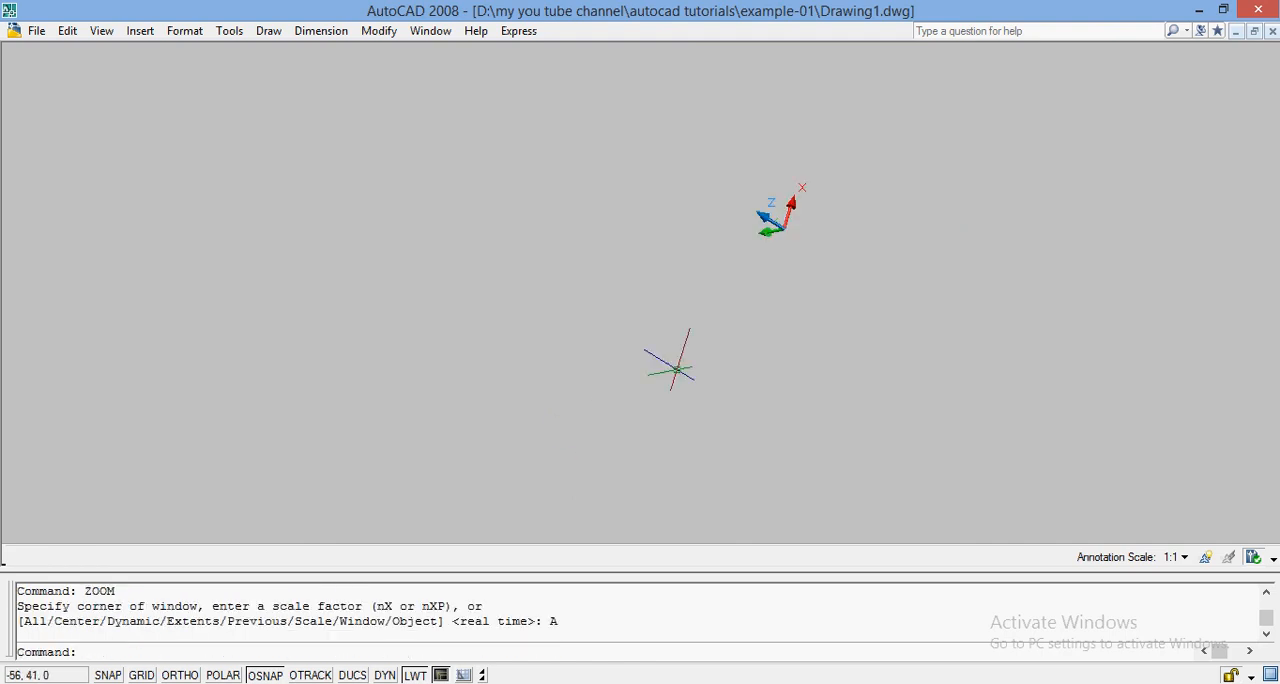
Switch the empty drawing to the SE Isometric view.
click(100, 31)
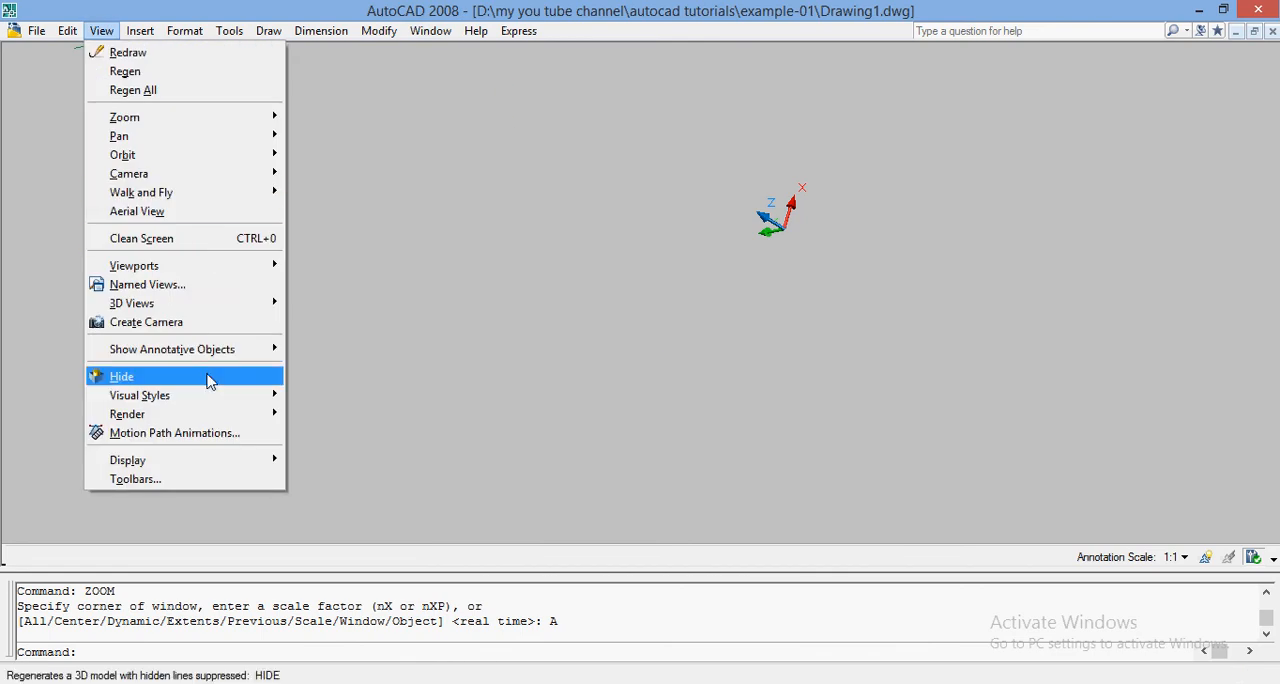
mouse_move(212, 362)
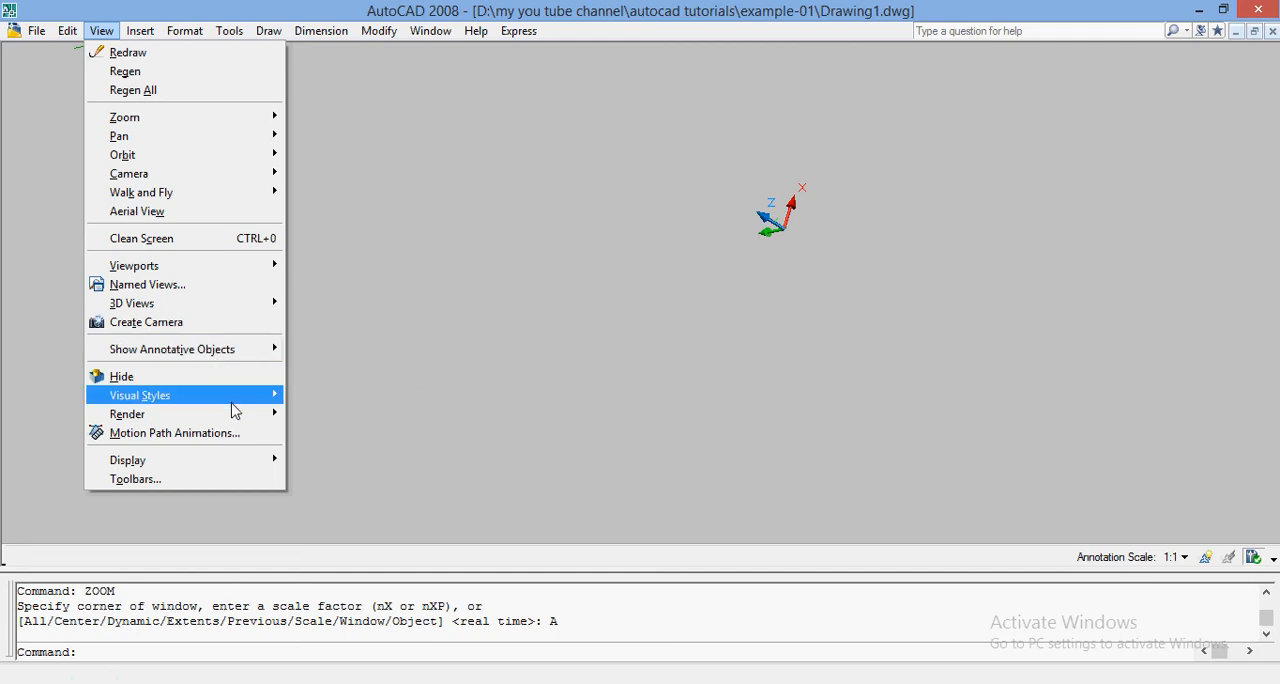
mouse_move(236, 405)
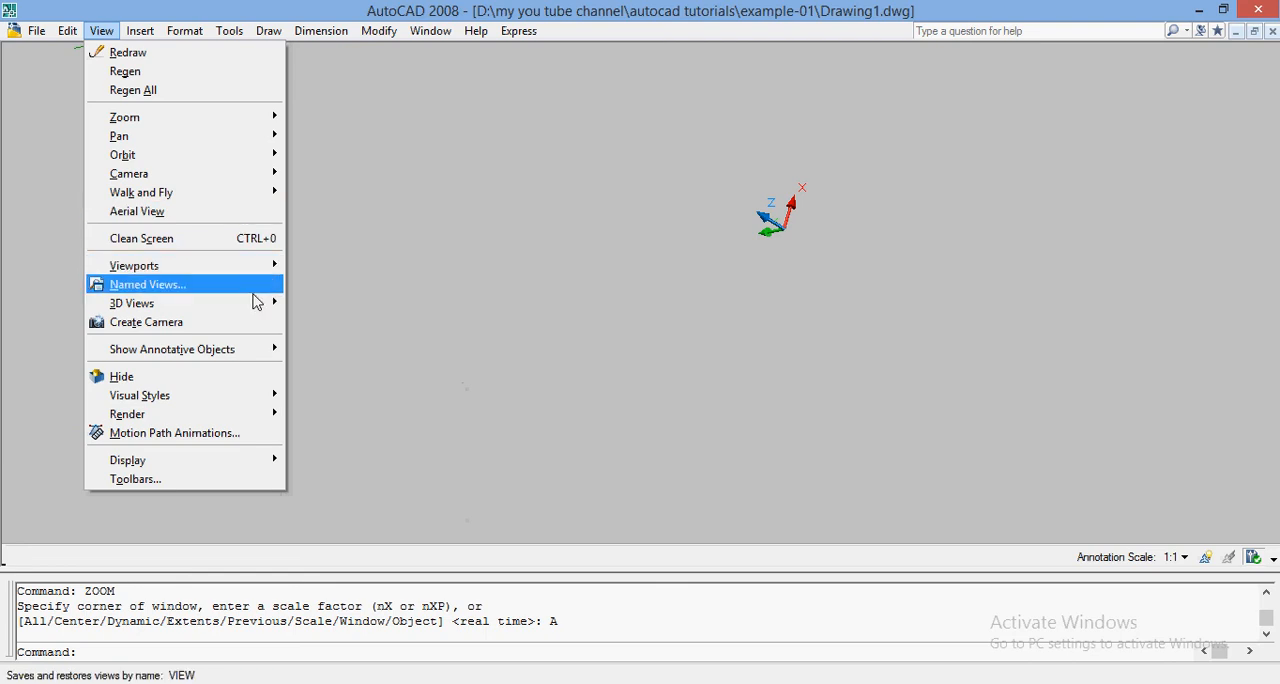
mouse_move(258, 308)
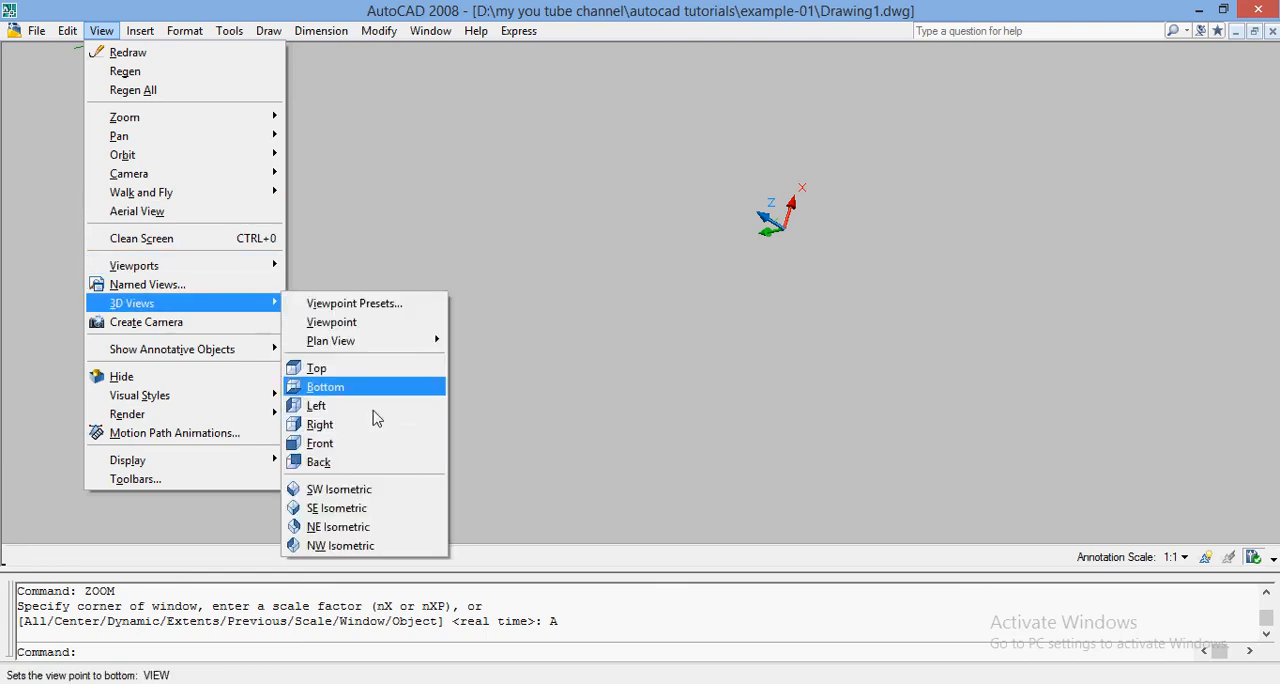
click(371, 506)
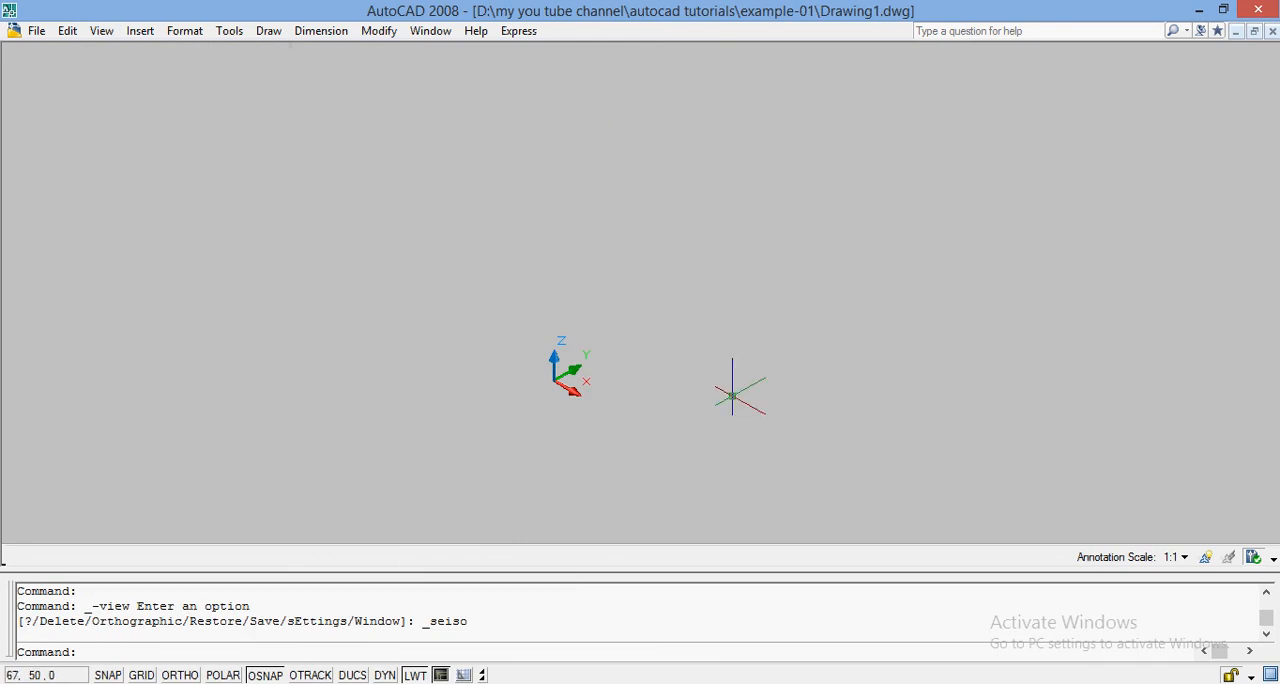
Draw a circle of radius 25 centred at the origin 0,0.
text(C)
key(Return)
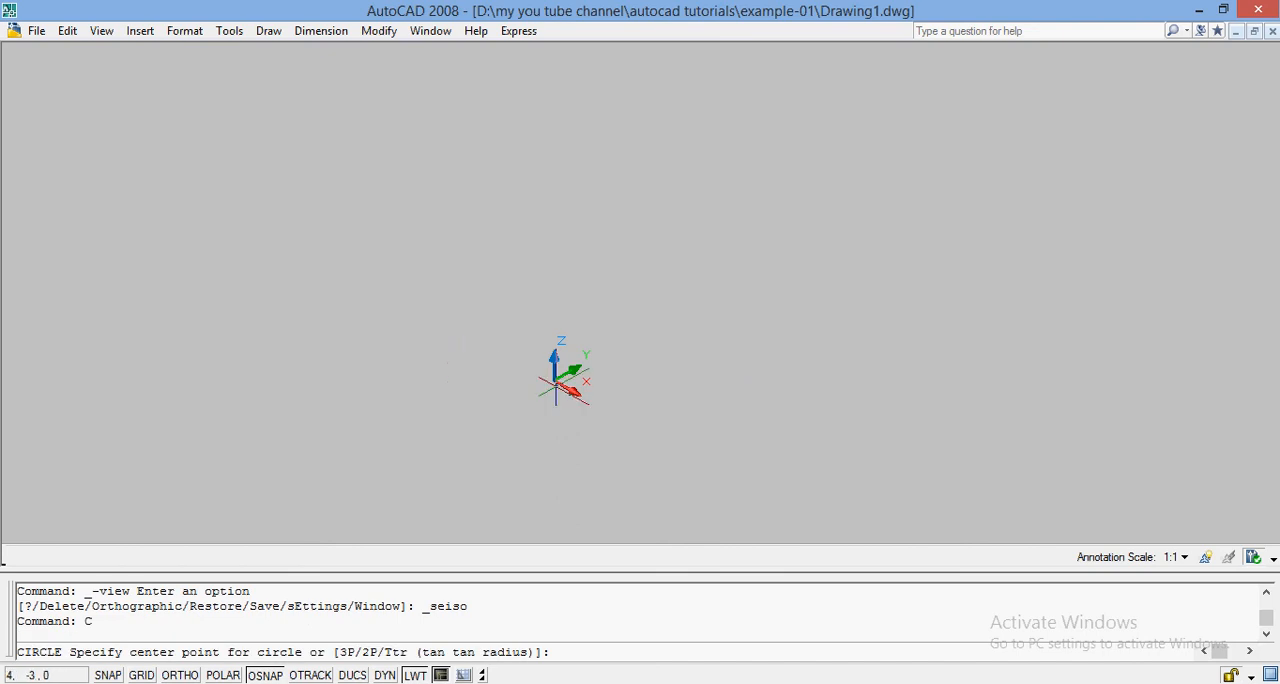
text(0,0)
key(Return)
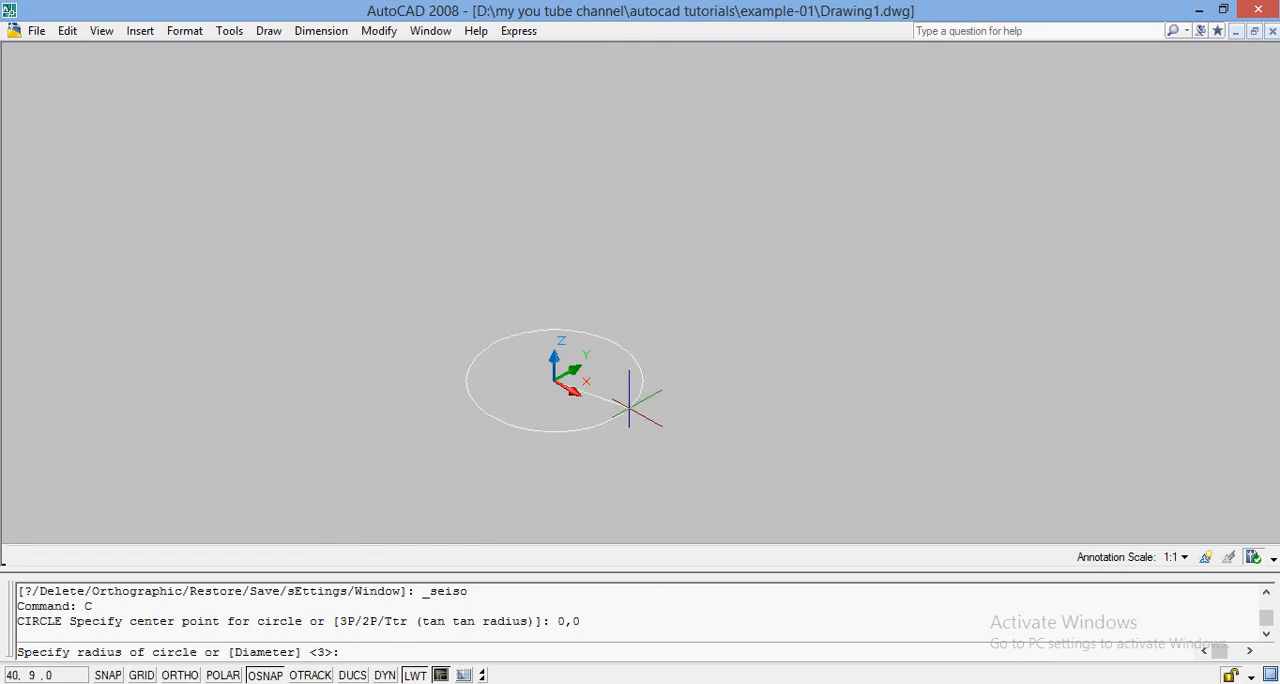
text(25)
key(Return)
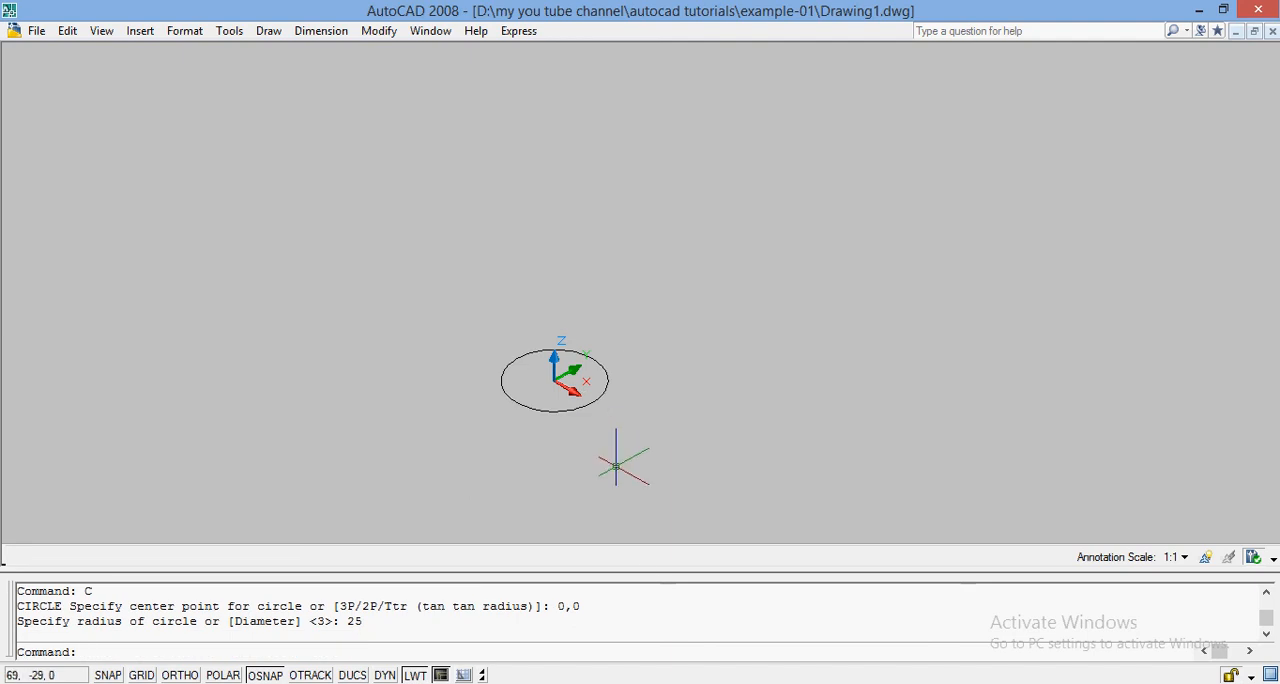
text(ZOOM)
key(Return)
text(A)
key(Return)
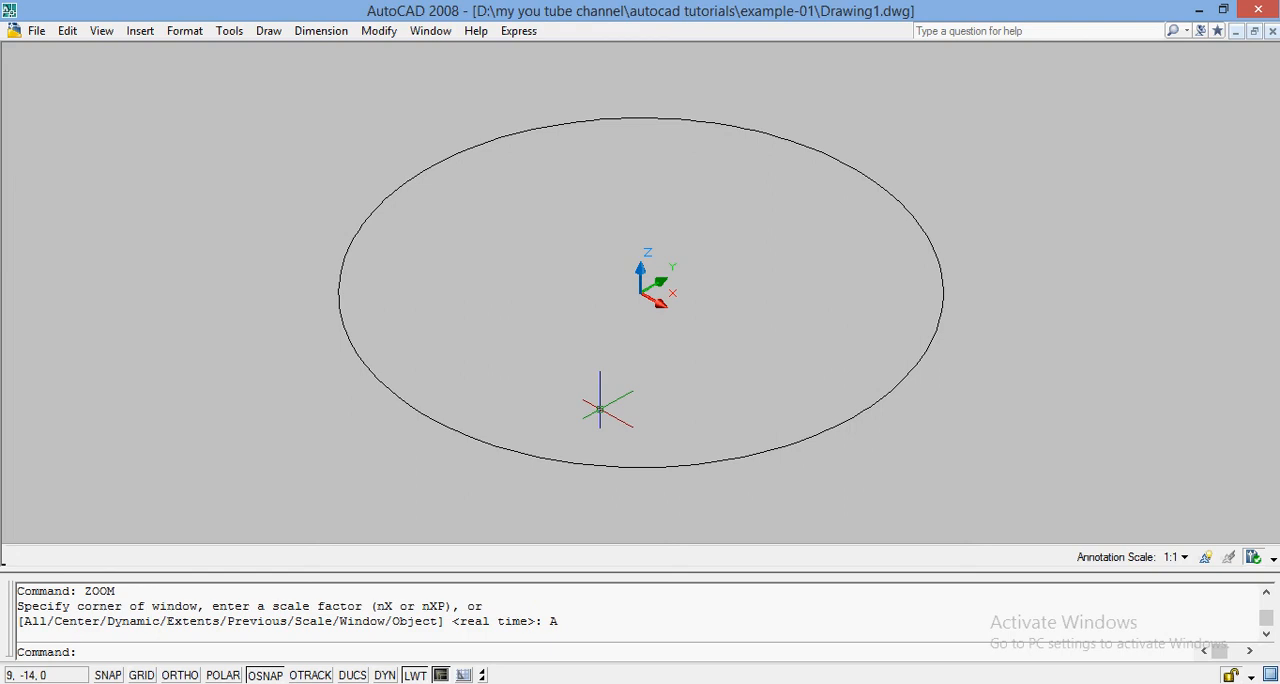
Draw a circle of radius 10 centred at 0,0,30, above the base circle.
text(C)
key(Return)
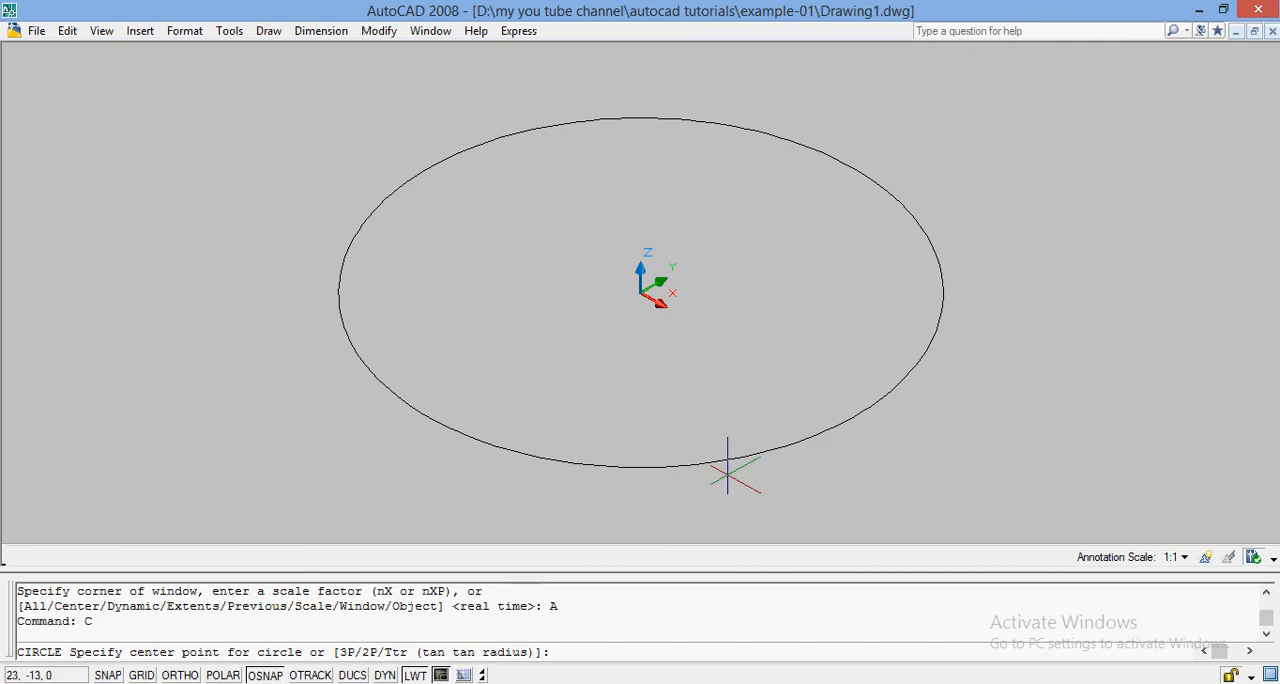
text(0,0,)
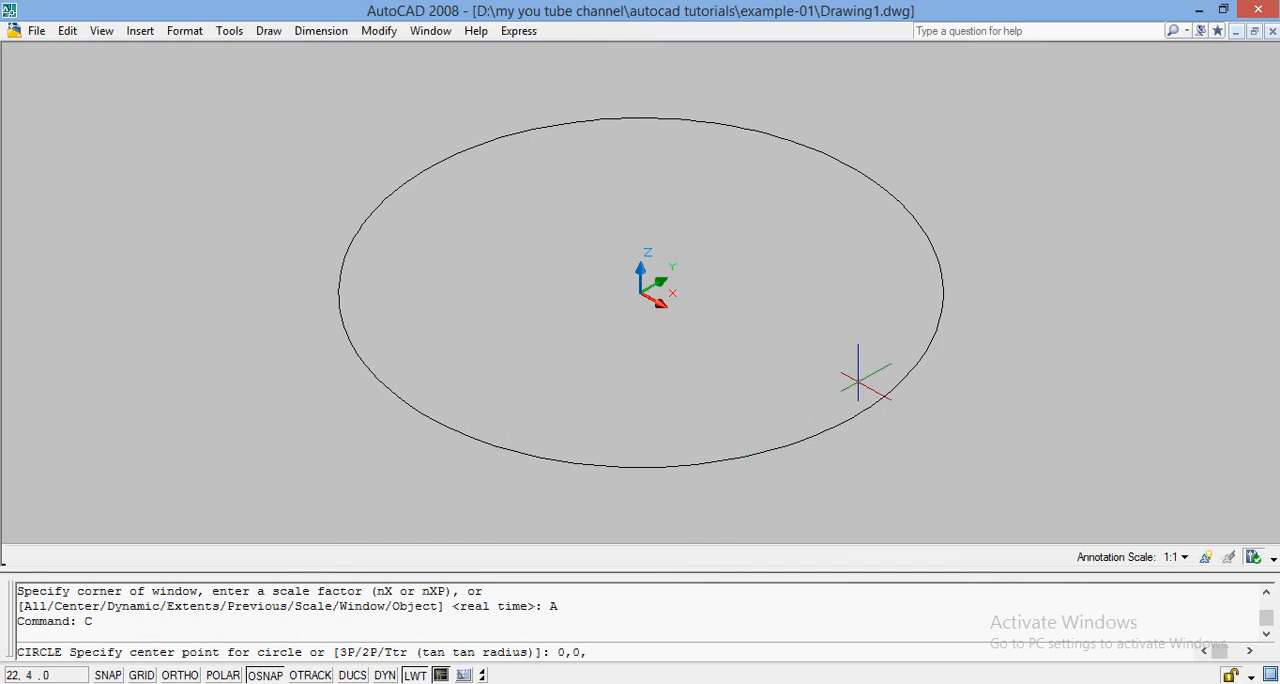
text(30)
key(Return)
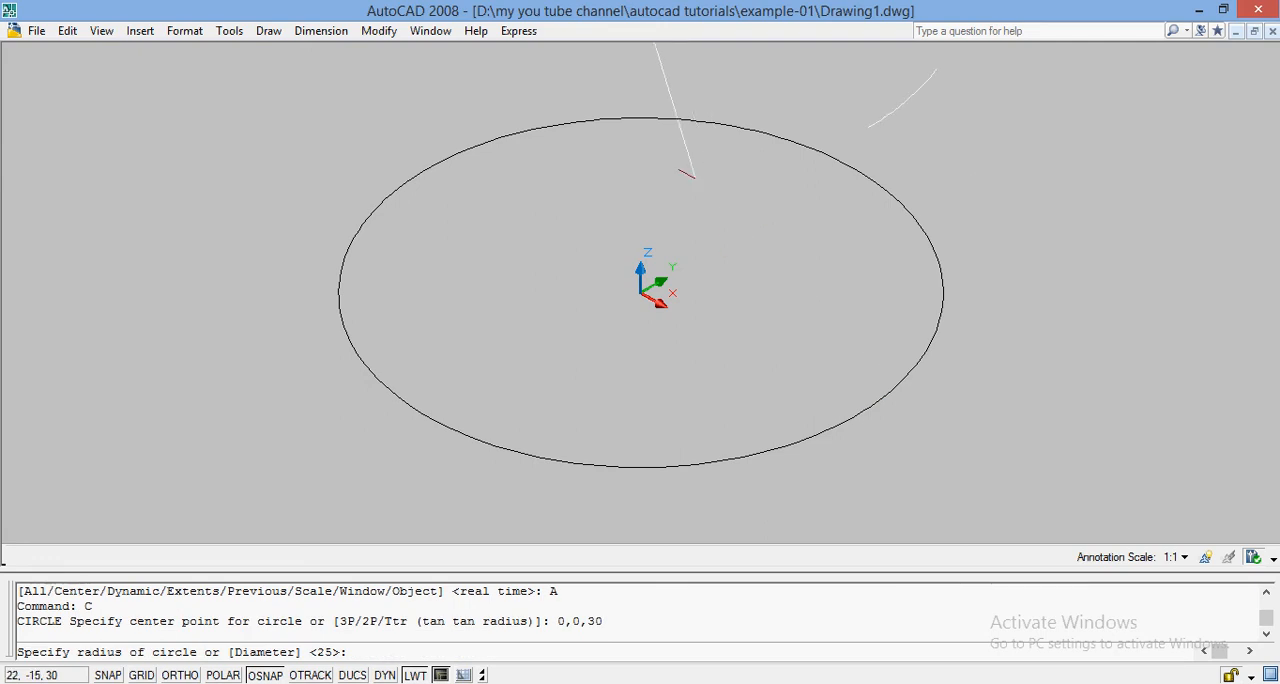
text(10)
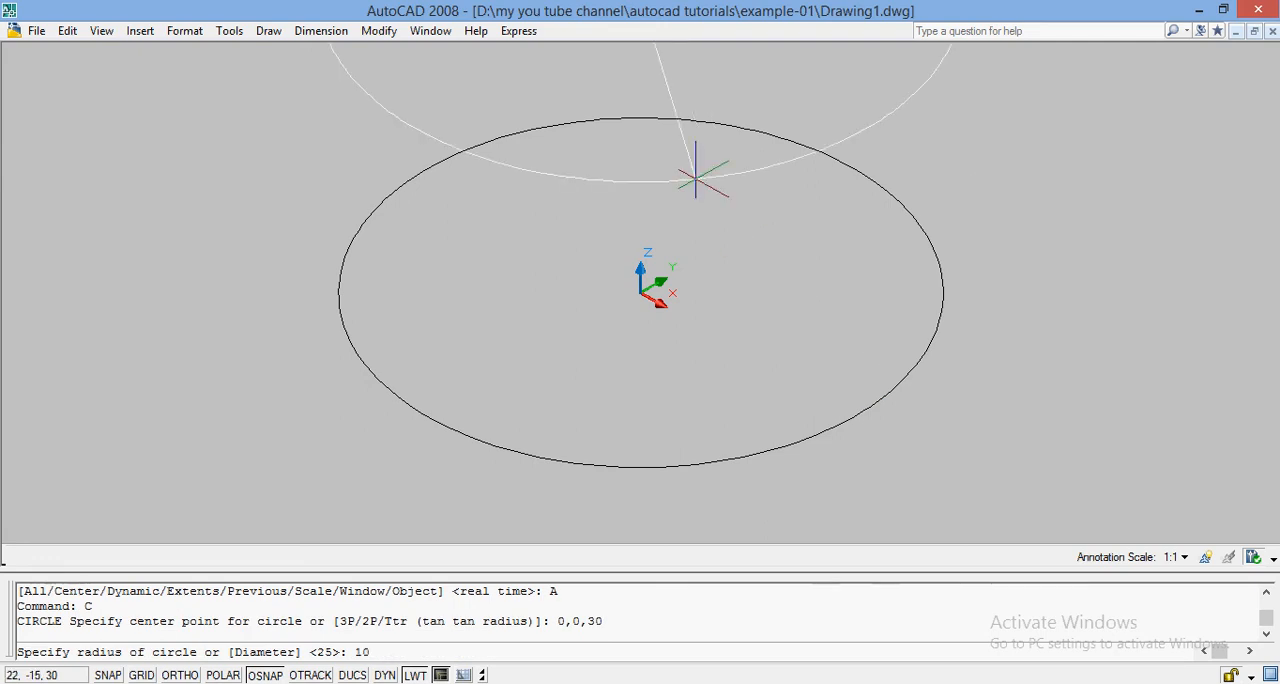
key(Return)
text(ZOOM)
key(Return)
text(A)
key(Return)
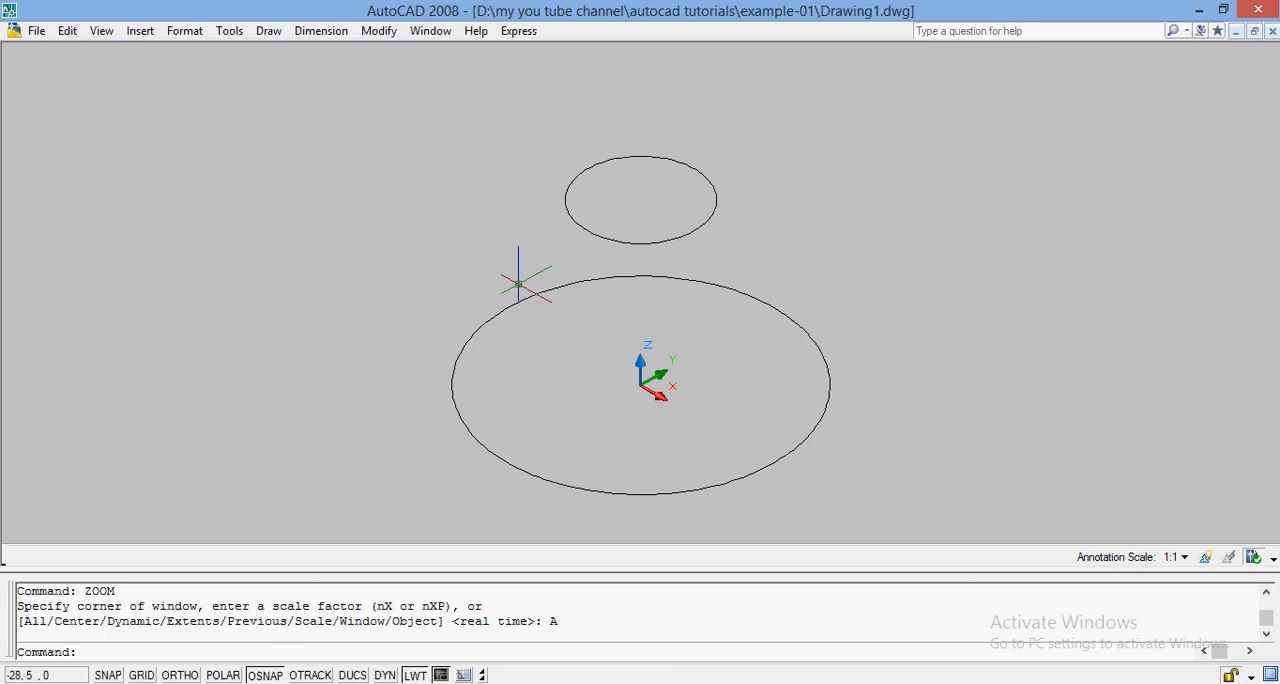
Draw a circle of radius 20 centred at 0,0,50, above the other two circles.
text(C)
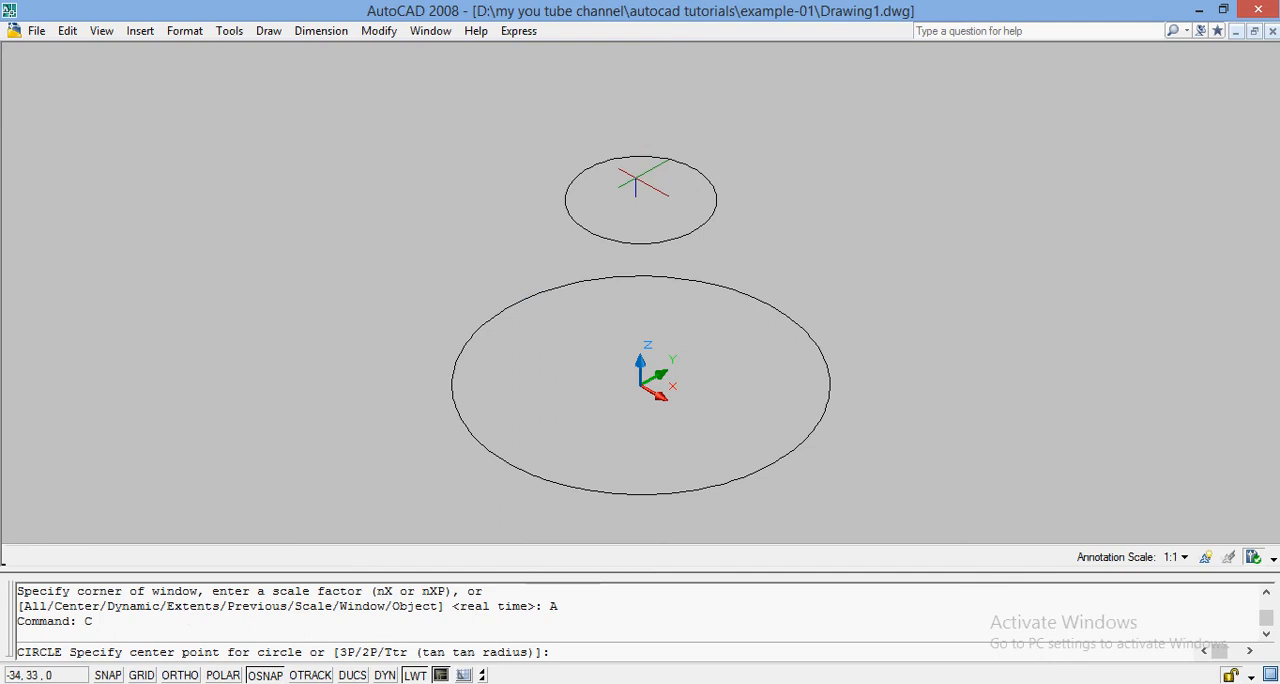
text(0,0,)
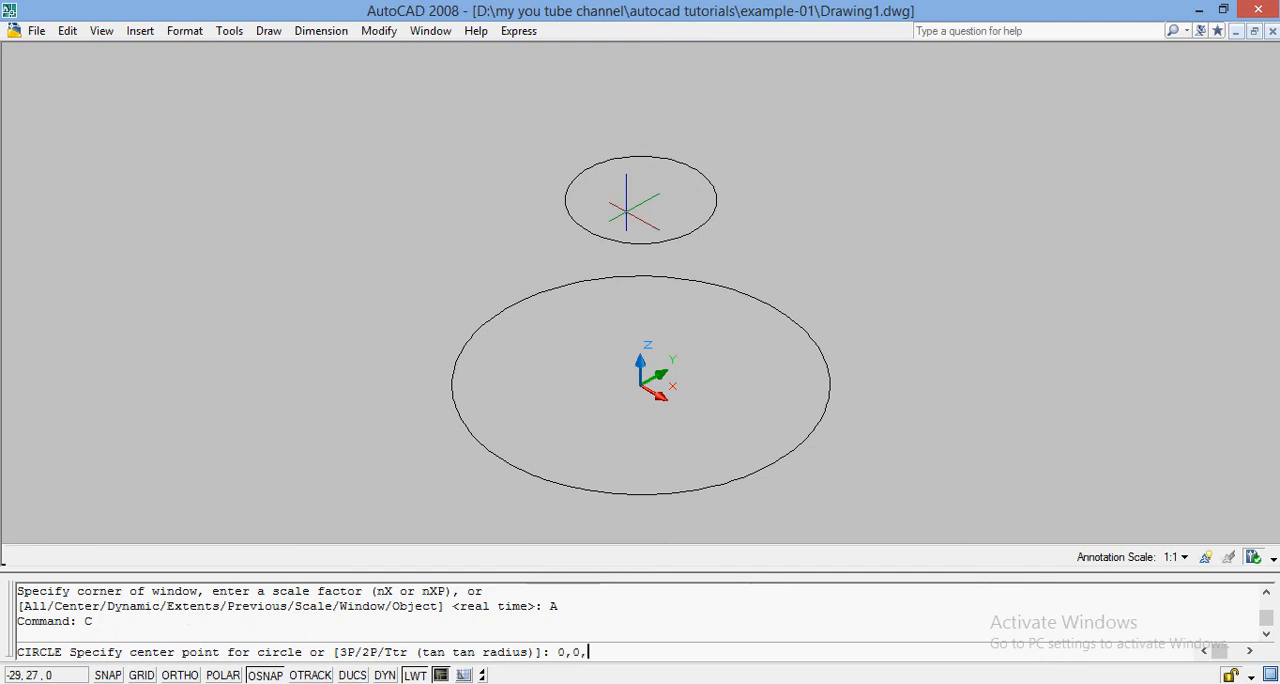
text(50)
key(Return)
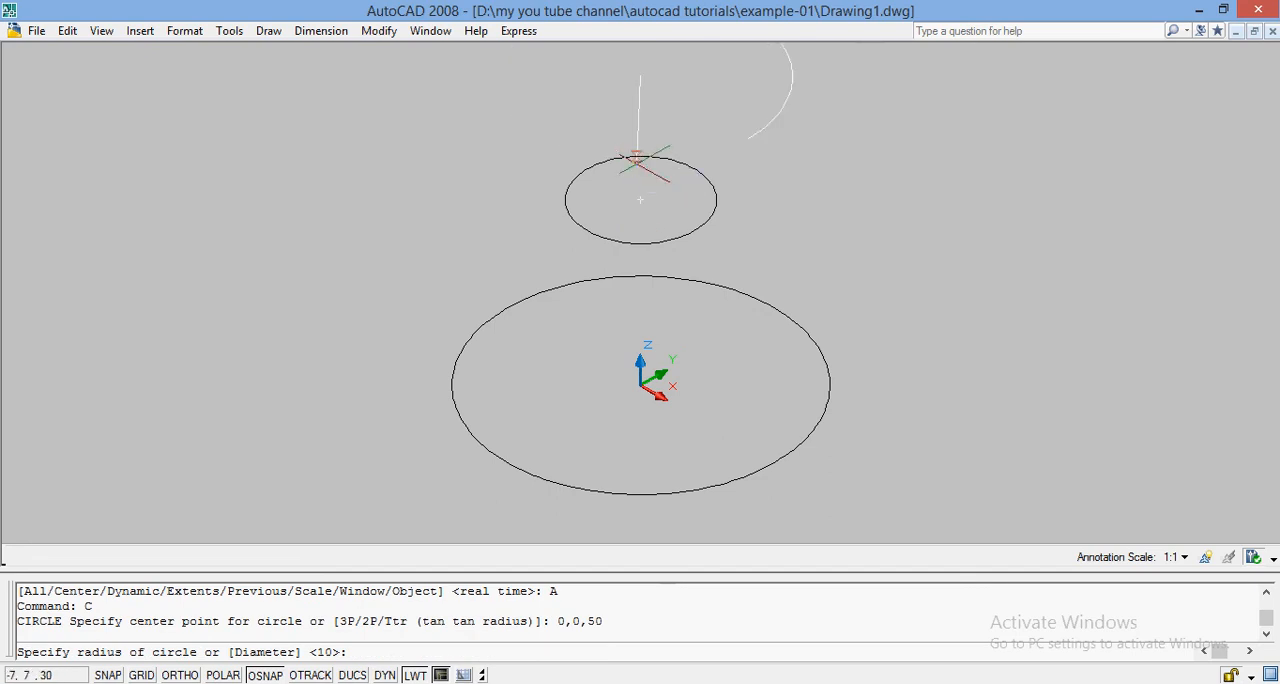
text(20)
key(Return)
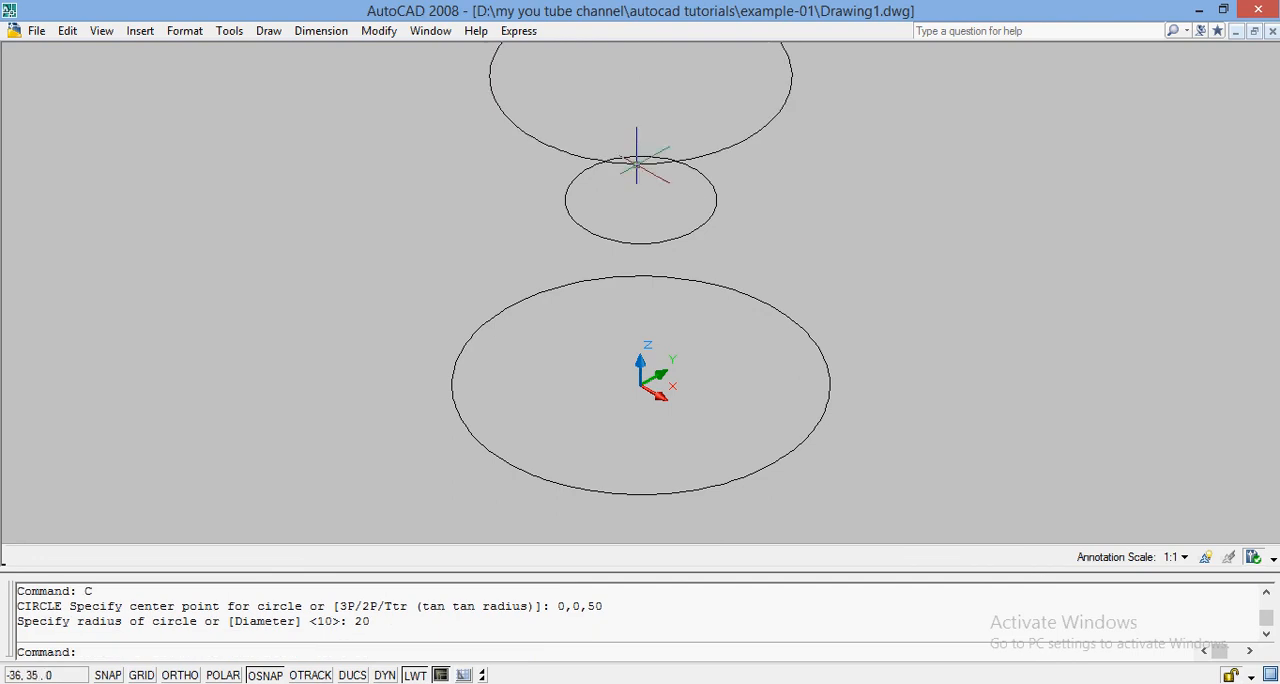
text(ZOOM)
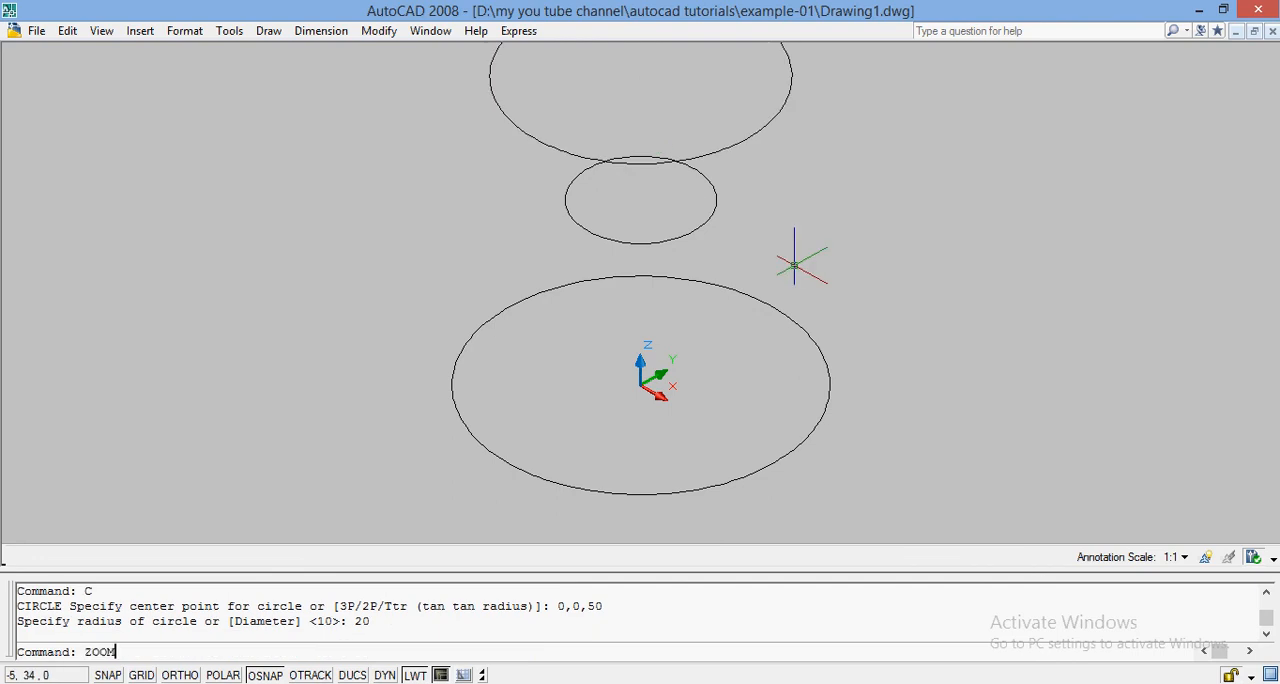
key(Return)
text(A)
key(Return)
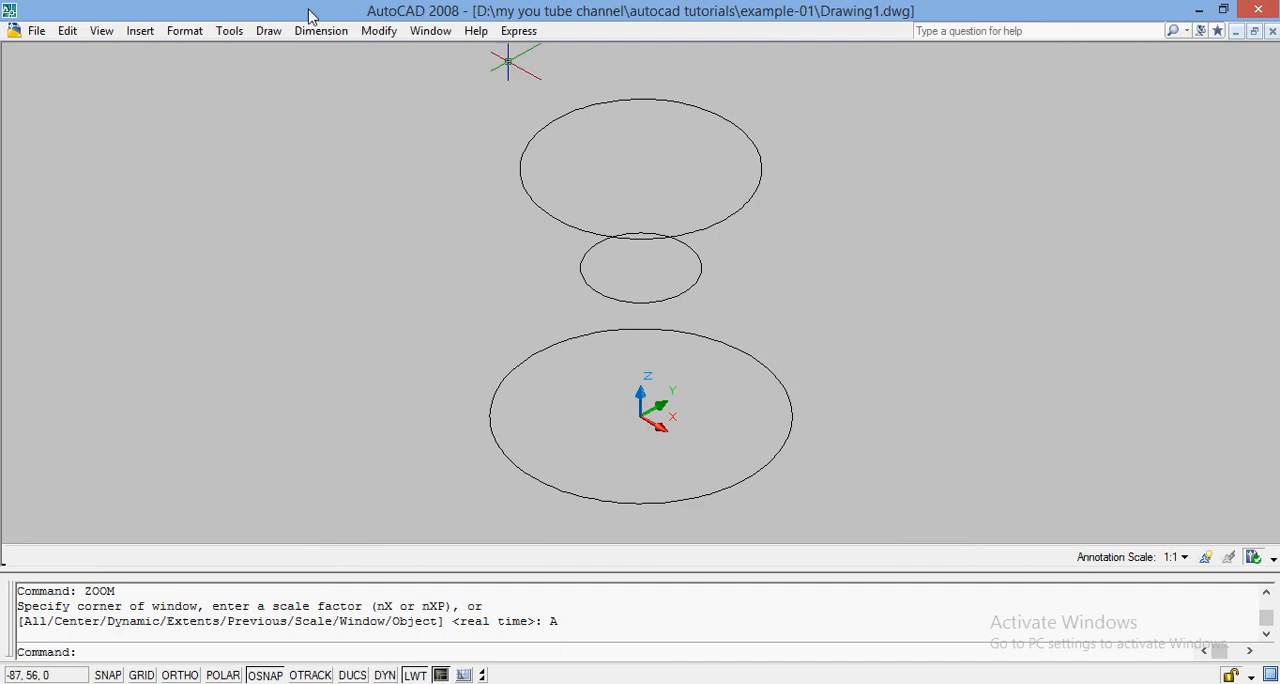
Examine the three circles' spacing and concentricity in the Front and Top views, ending back in SE Isometric.
click(108, 33)
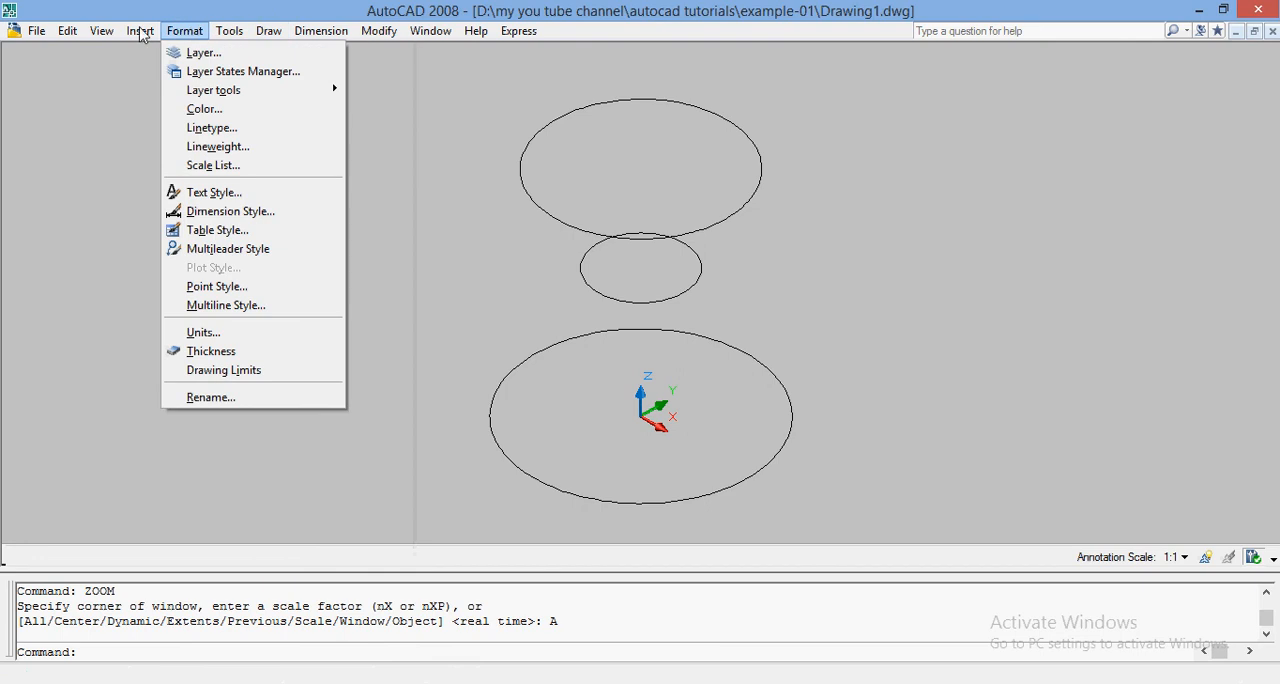
click(190, 32)
click(110, 32)
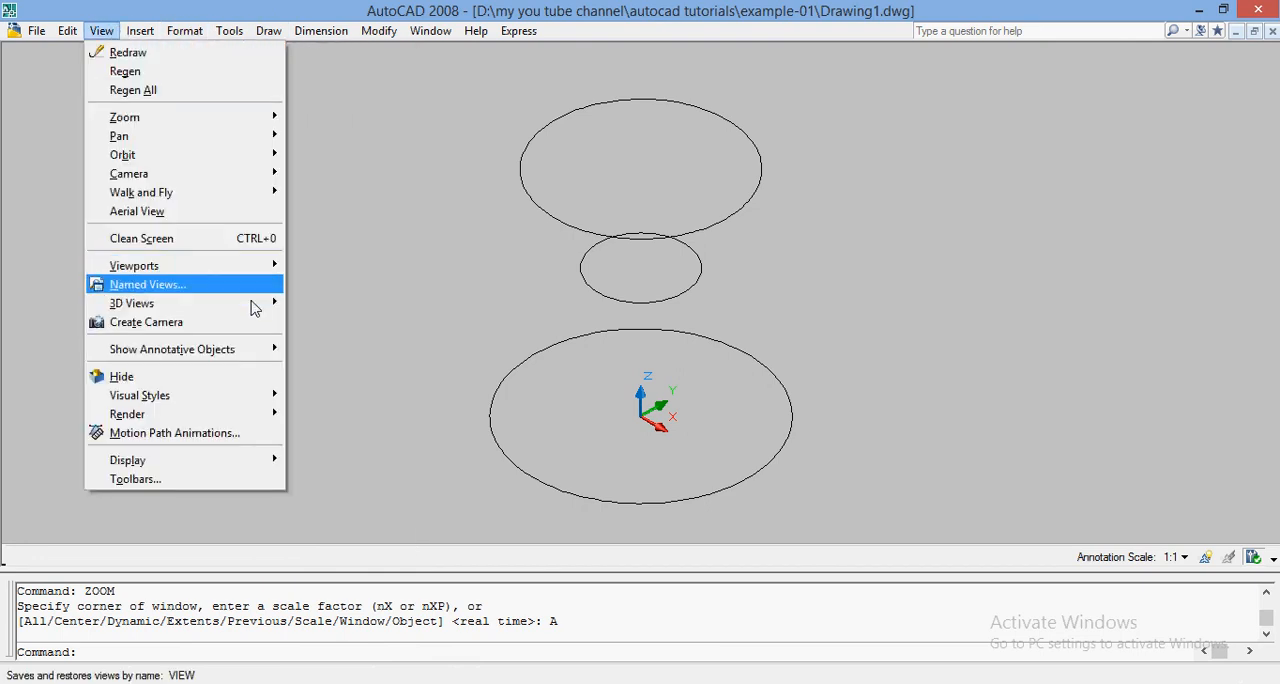
mouse_move(265, 303)
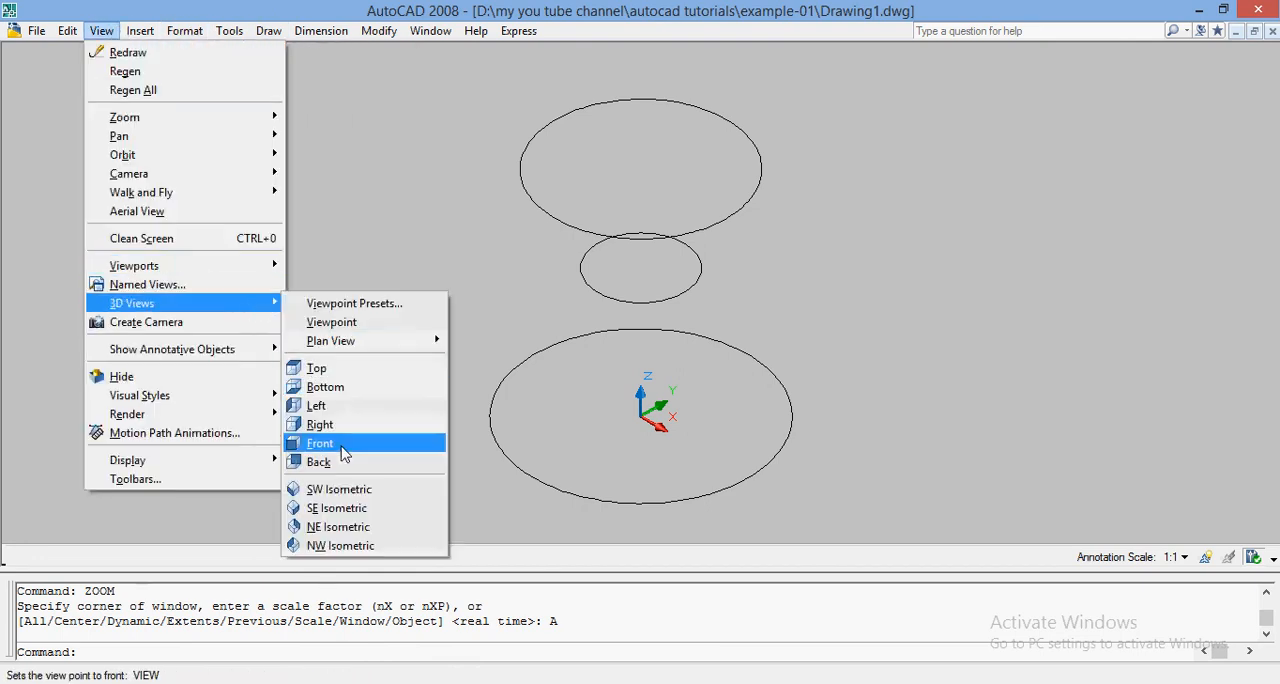
click(338, 443)
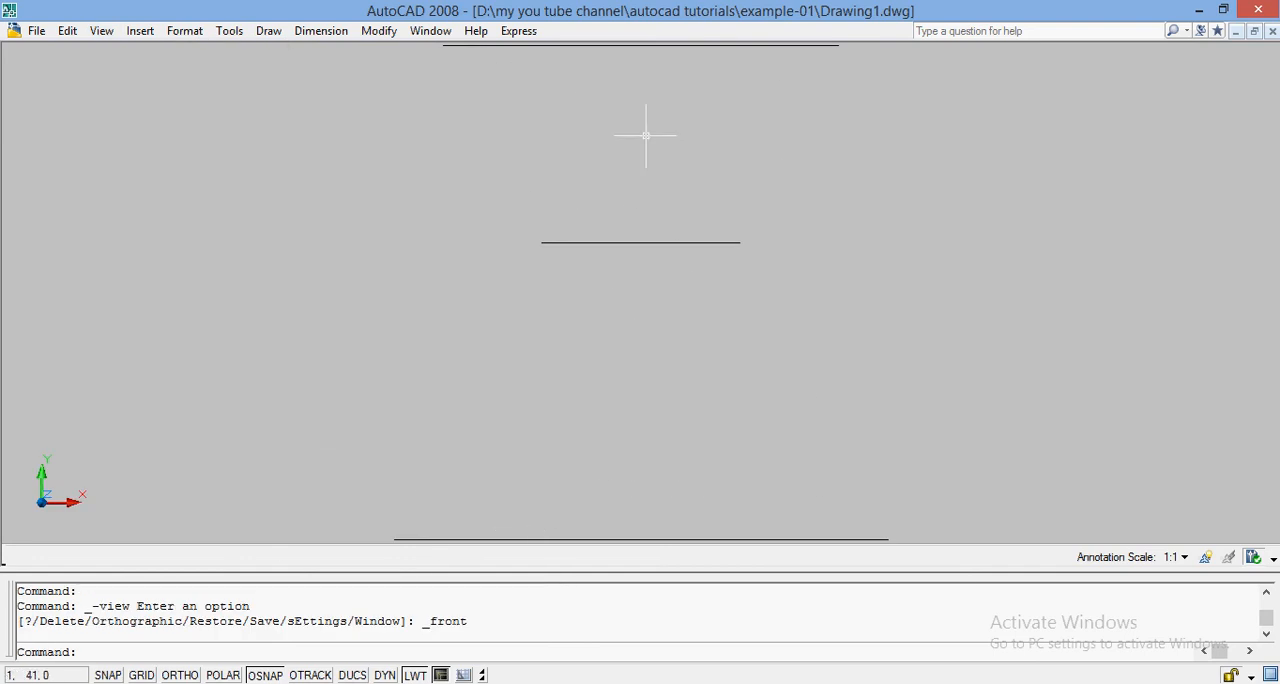
click(101, 31)
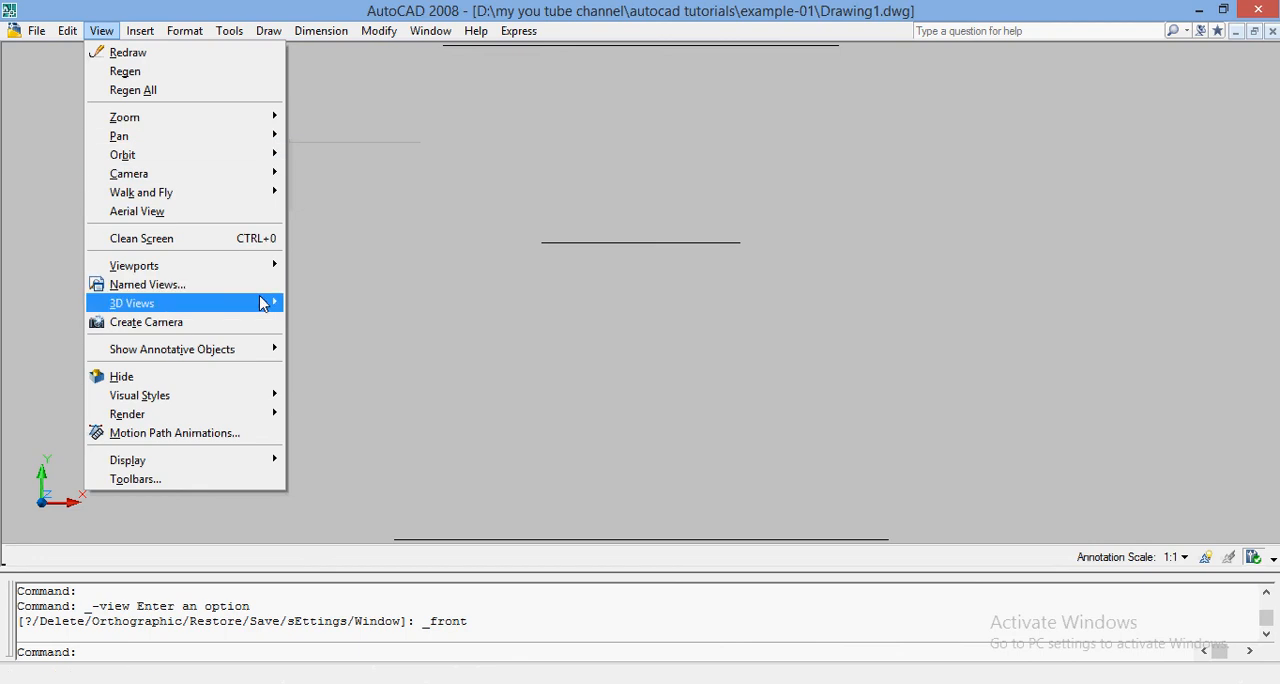
mouse_move(268, 302)
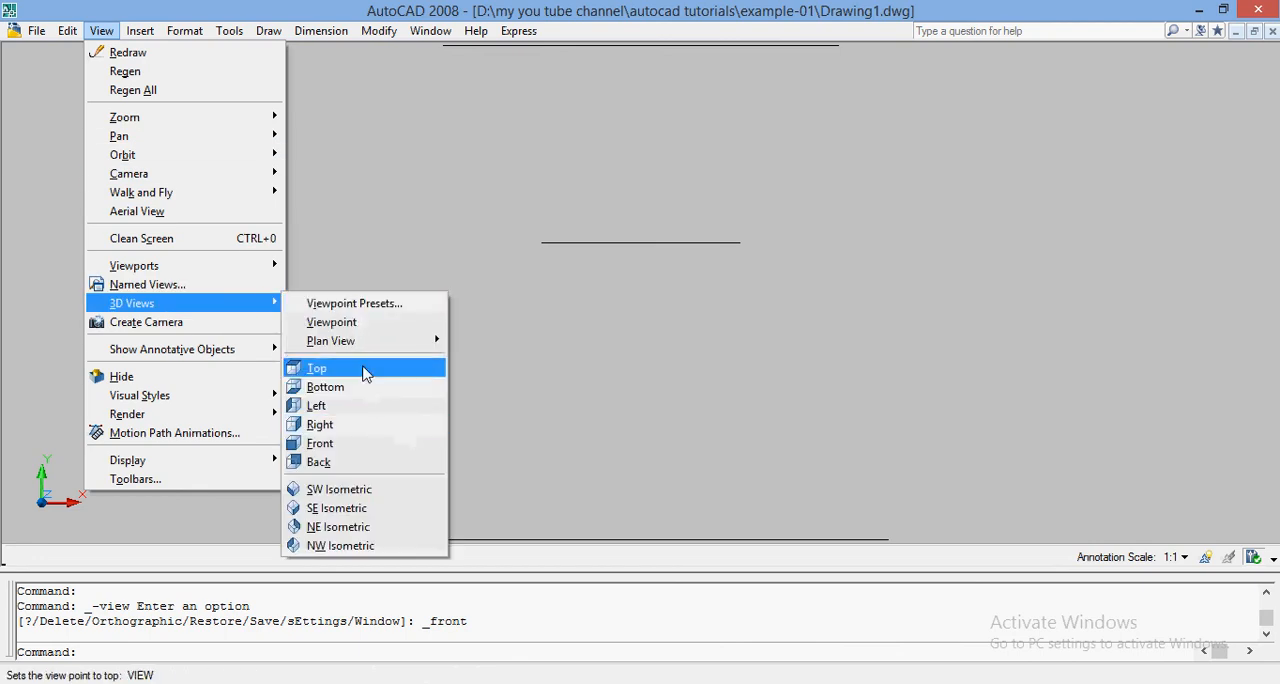
click(364, 369)
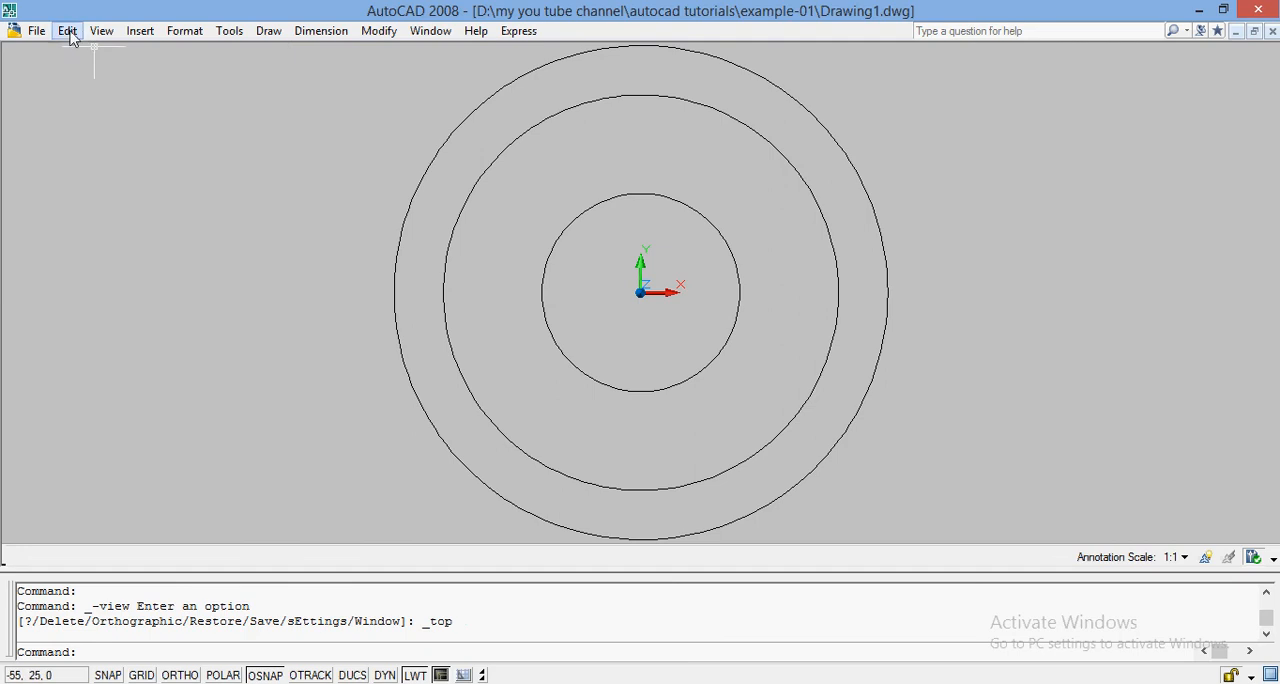
click(99, 33)
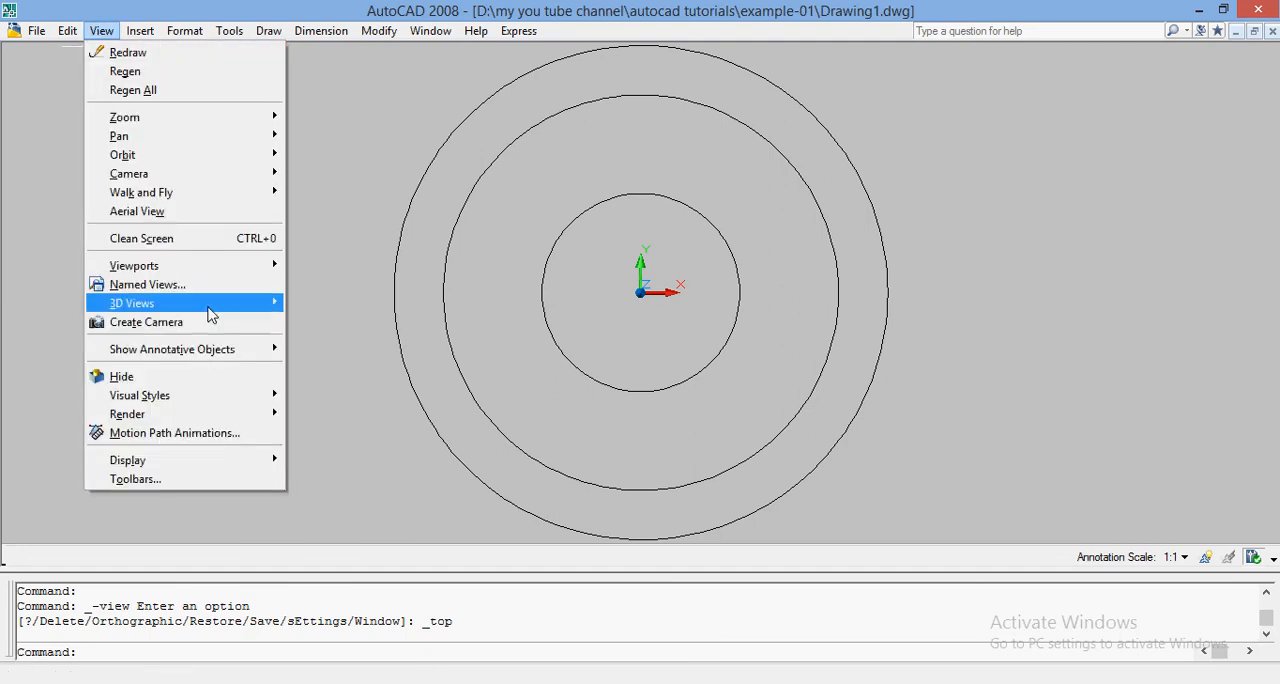
mouse_move(212, 308)
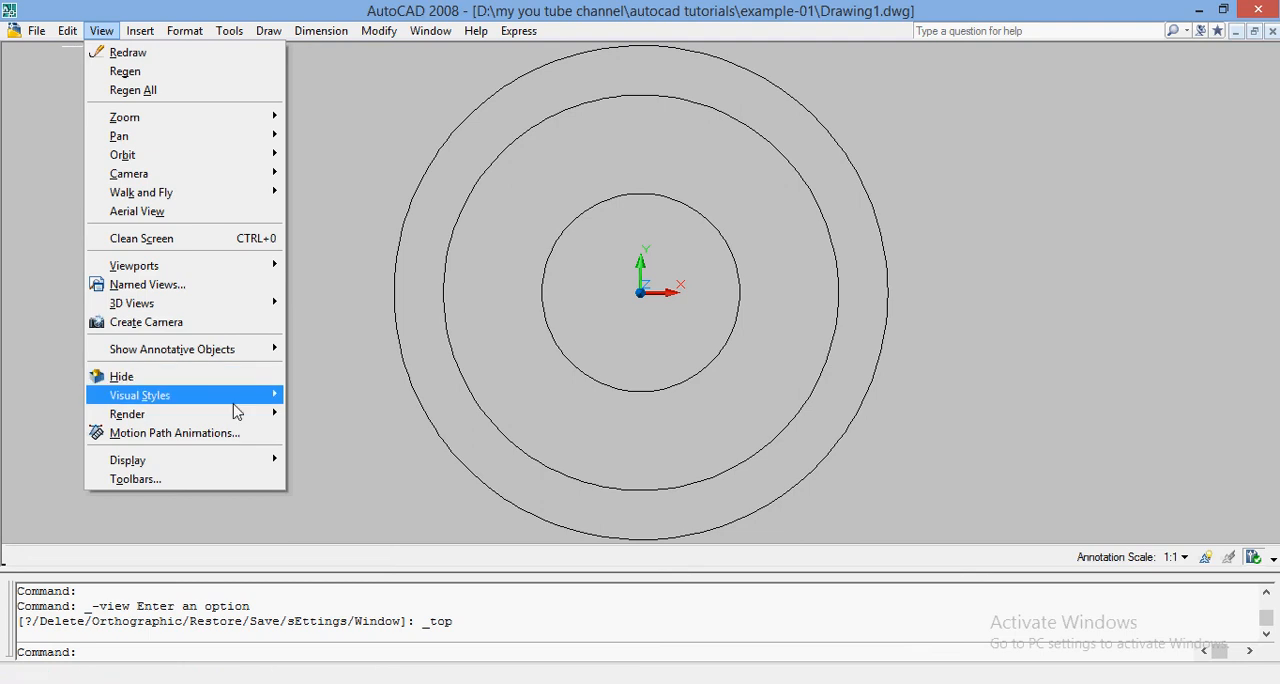
mouse_move(246, 398)
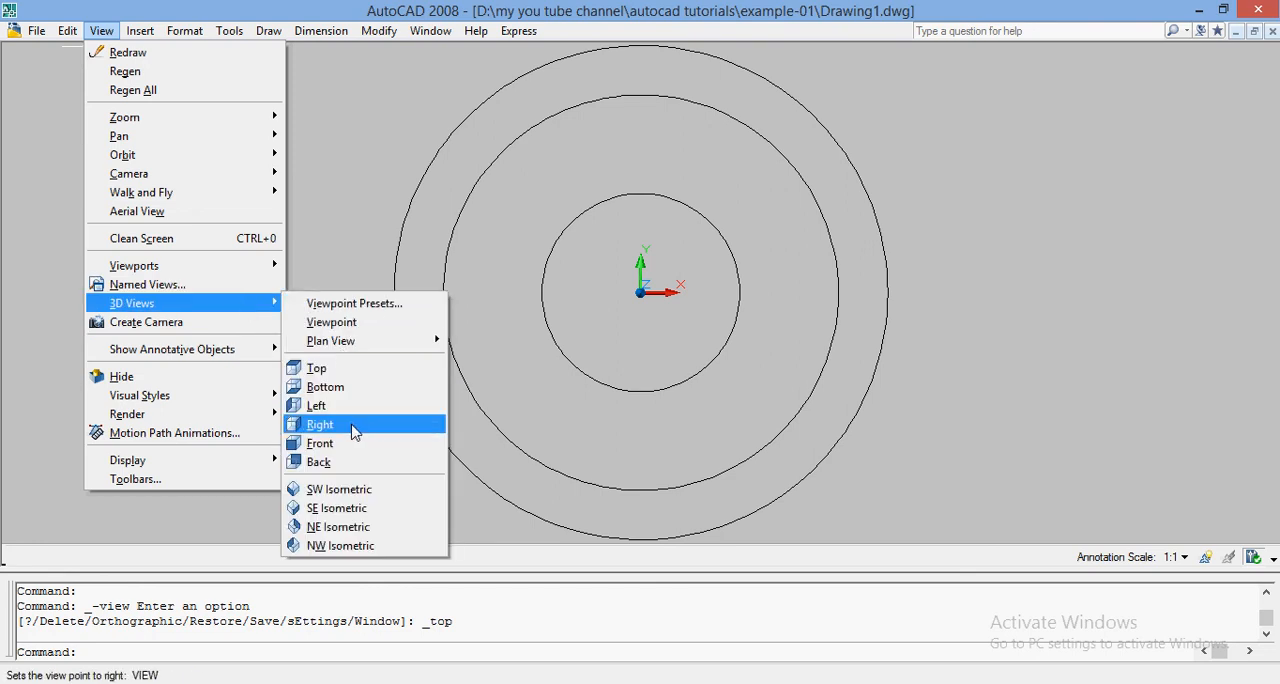
click(332, 508)
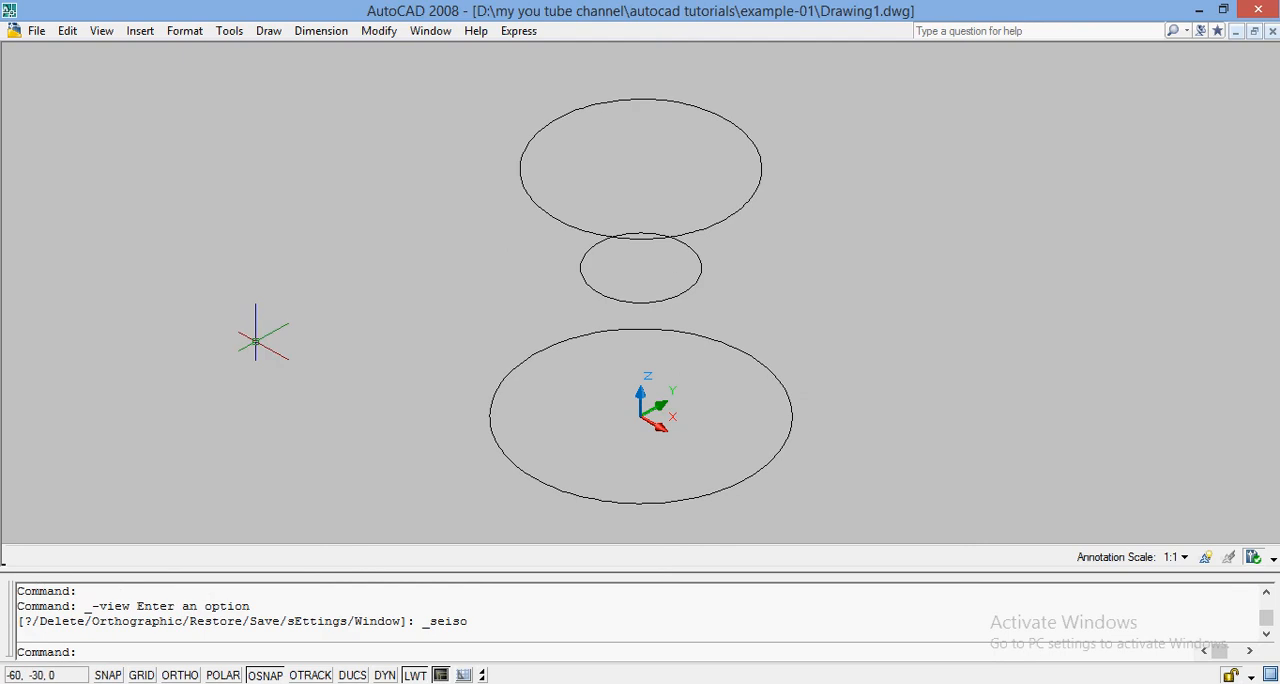
Loft a solid through the bottom, middle and top circles in that order, using cross sections only with Smooth Fit.
text(LOFT)
key(Return)
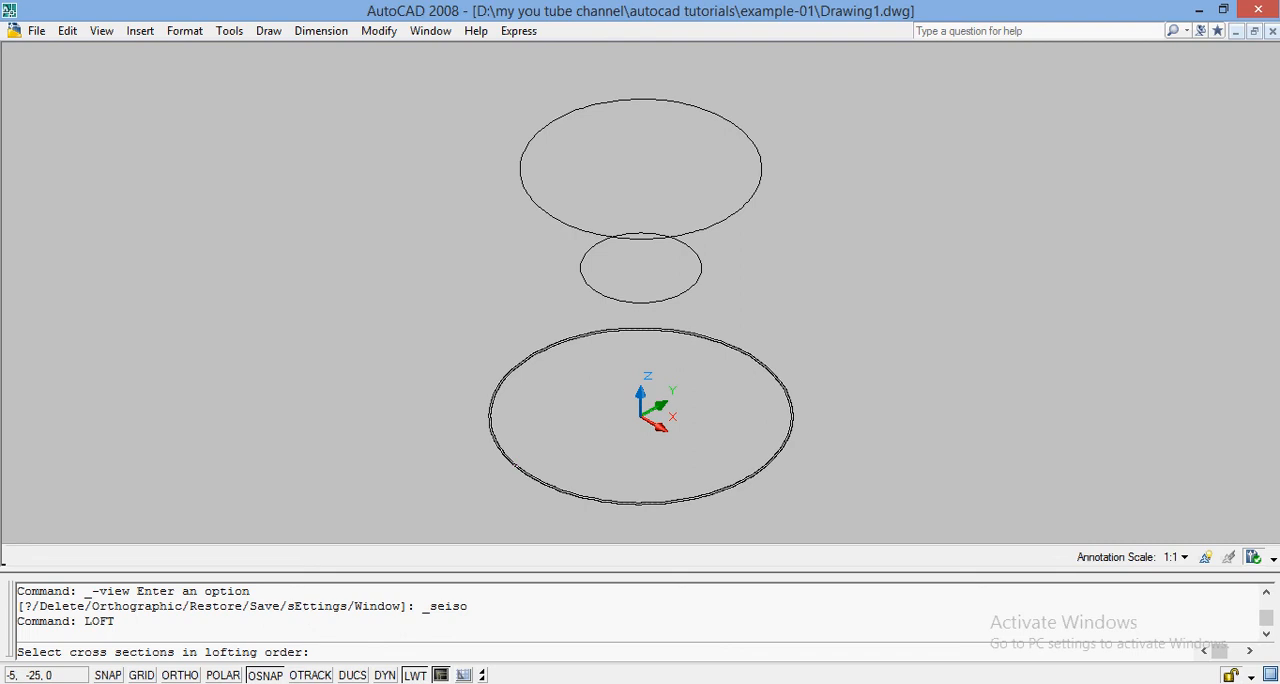
click(519, 467)
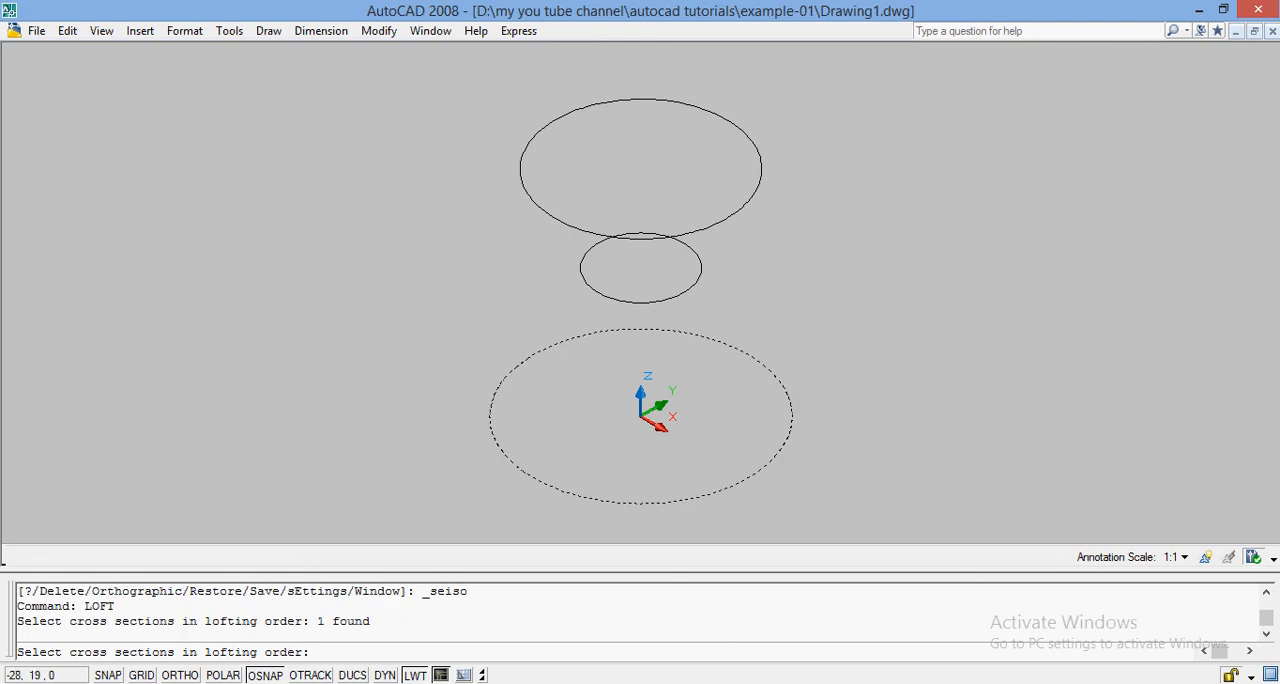
click(601, 297)
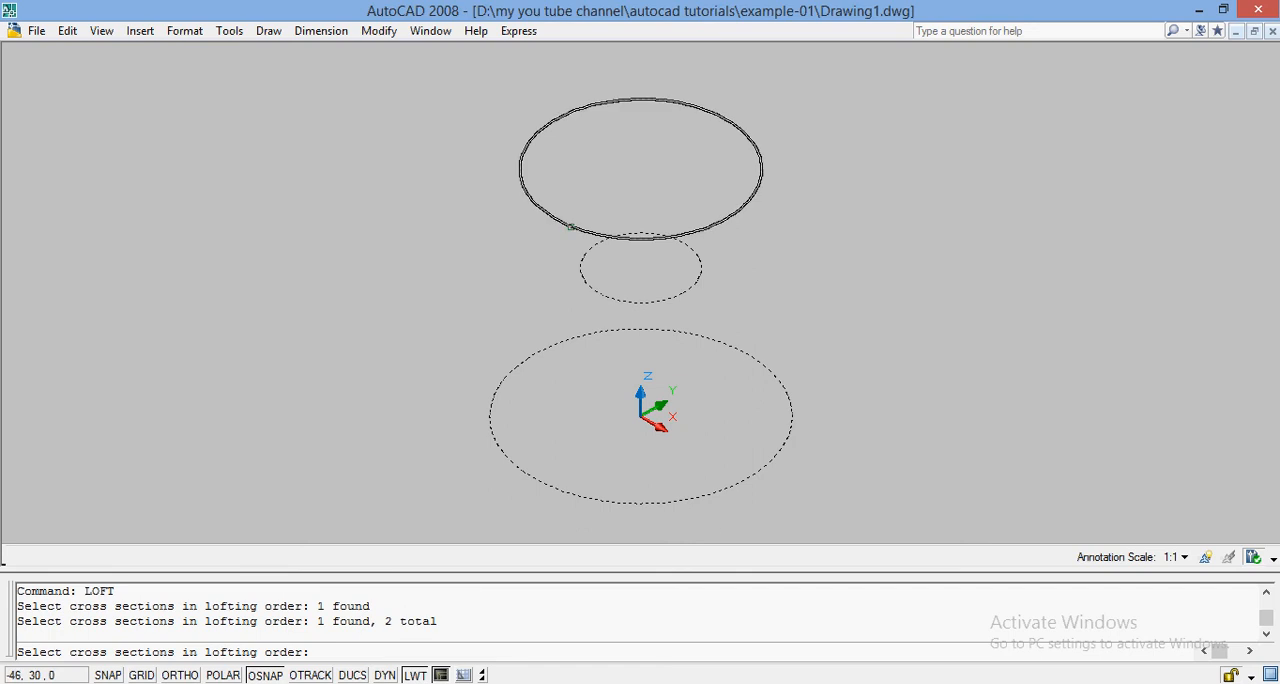
click(657, 234)
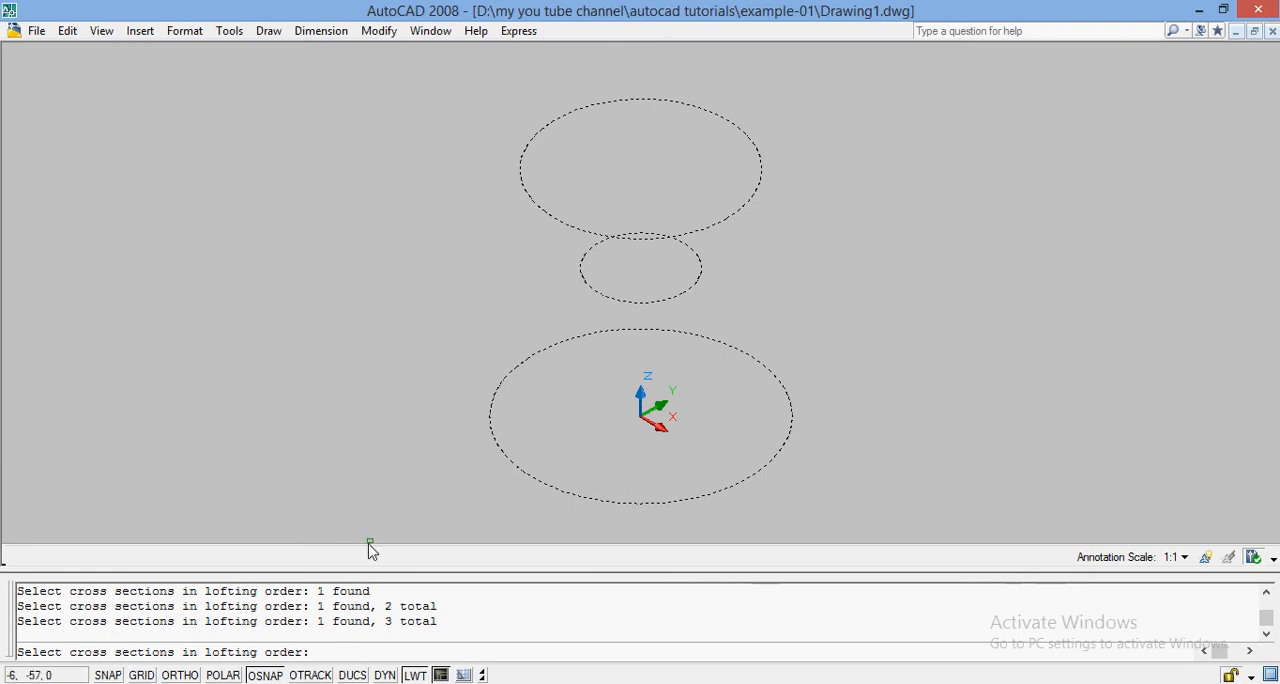
key(Return)
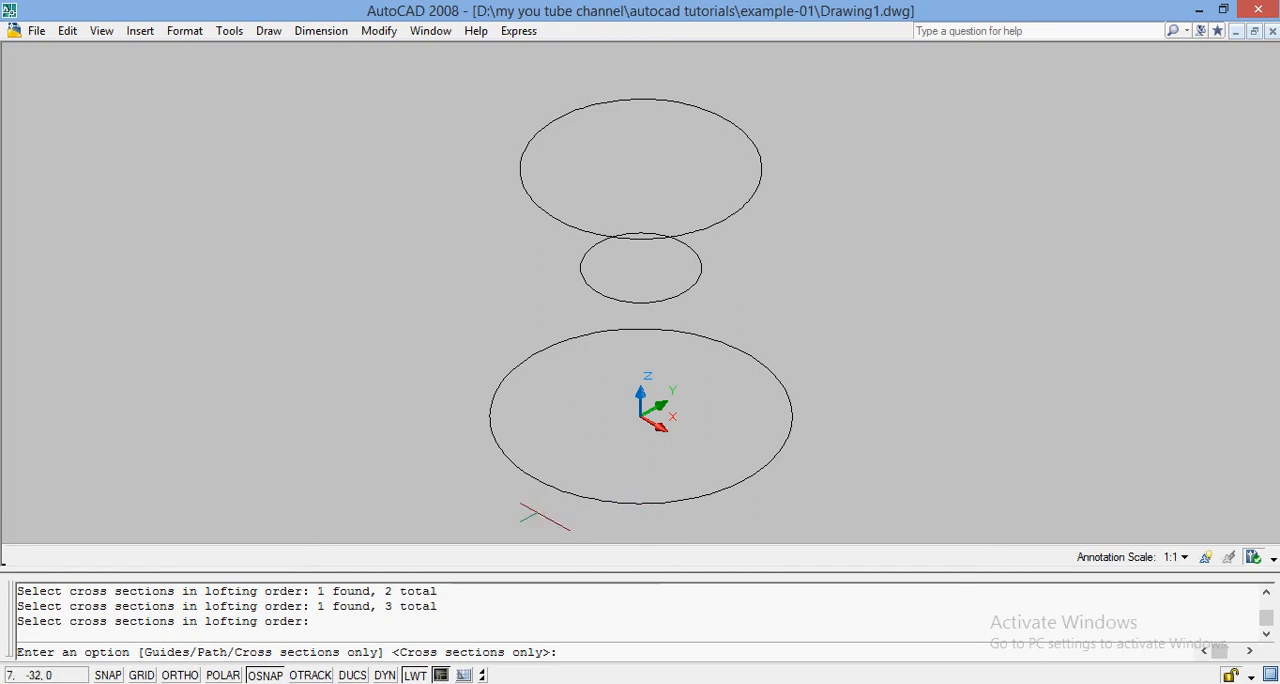
key(Return)
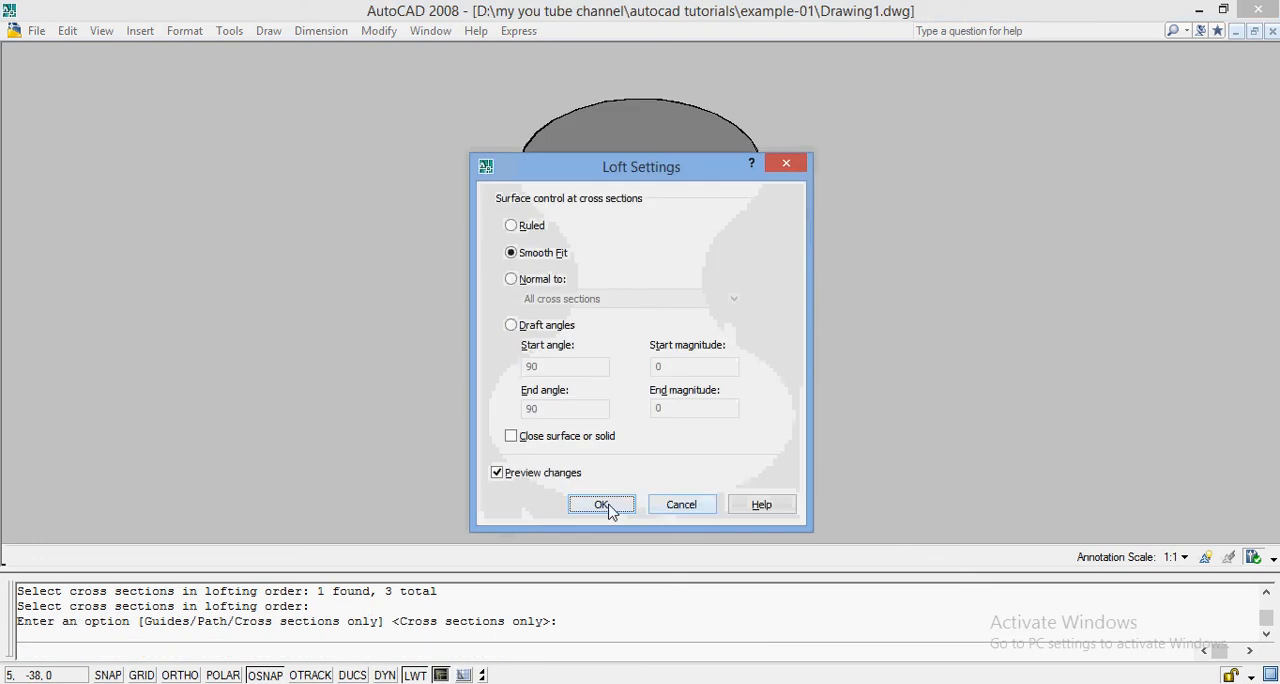
click(603, 505)
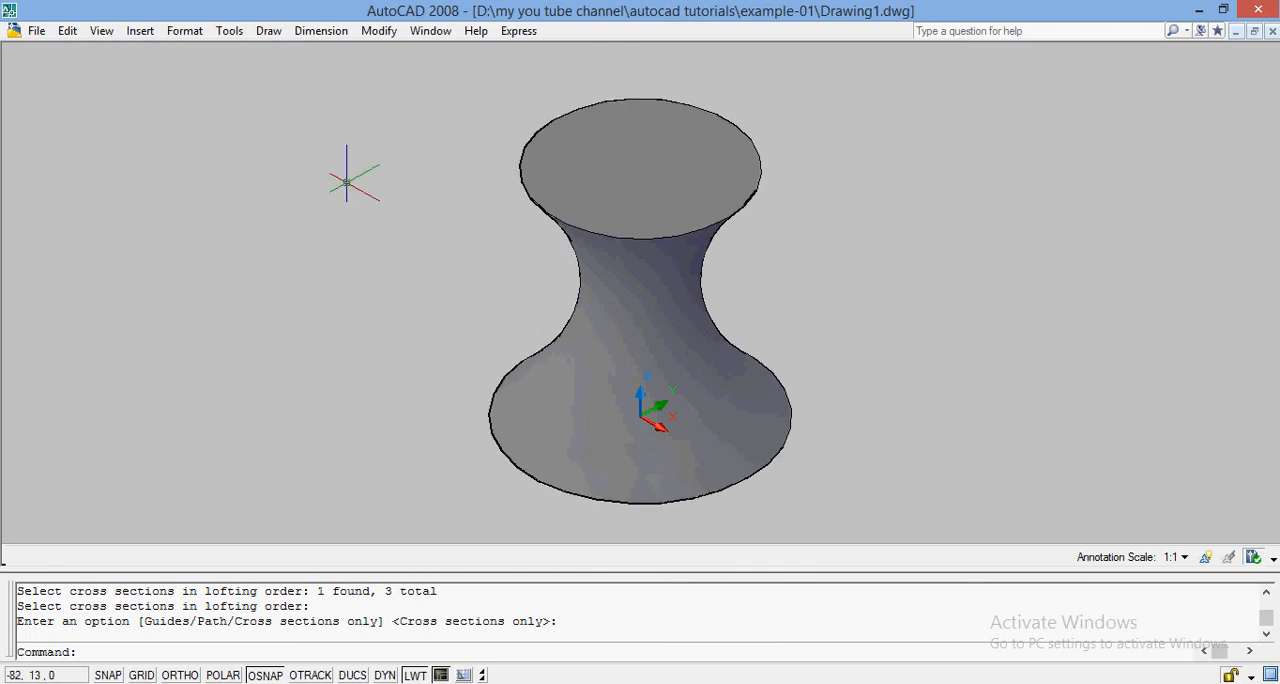
Examine the lofted solid from a tilted angle with Free Orbit.
click(102, 31)
click(102, 31)
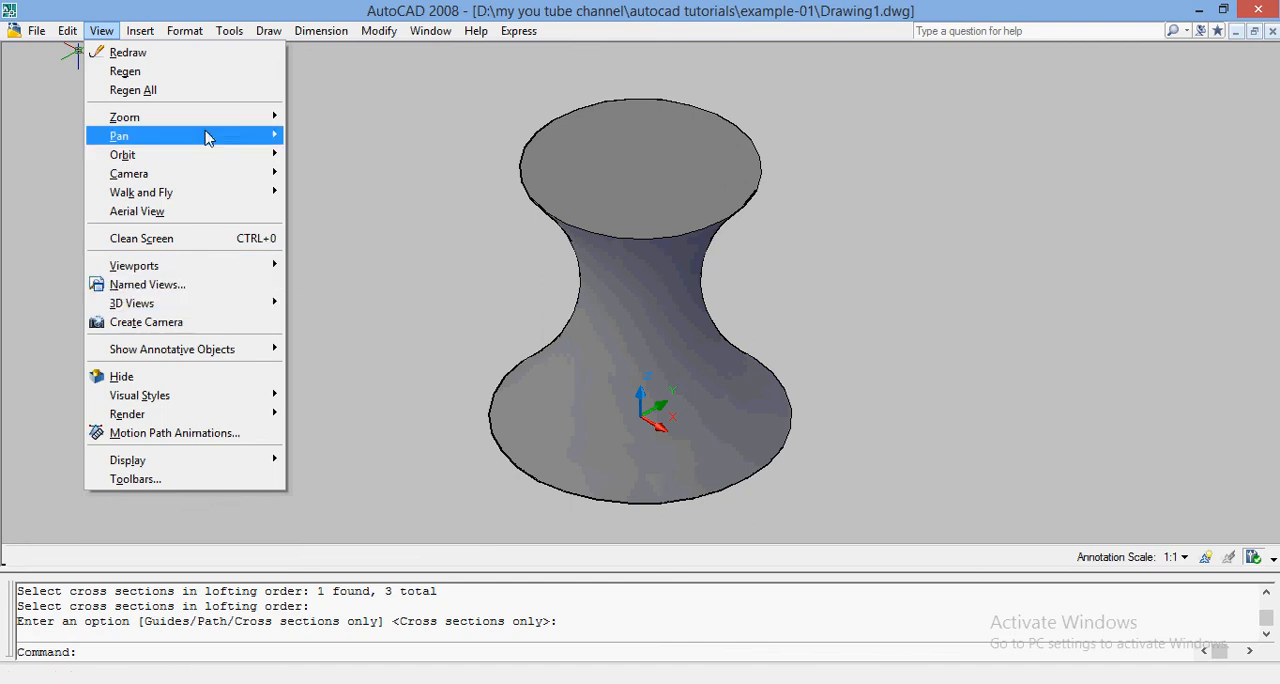
mouse_move(230, 155)
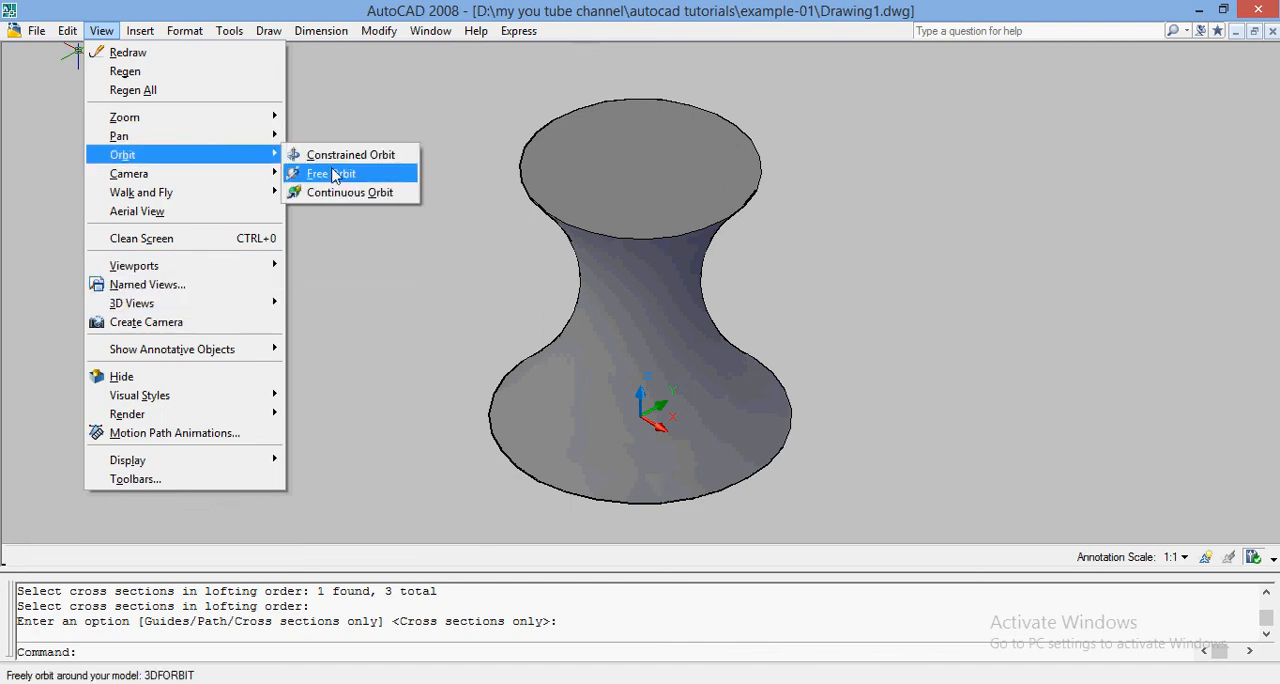
click(335, 173)
drag(657, 277, 611, 243)
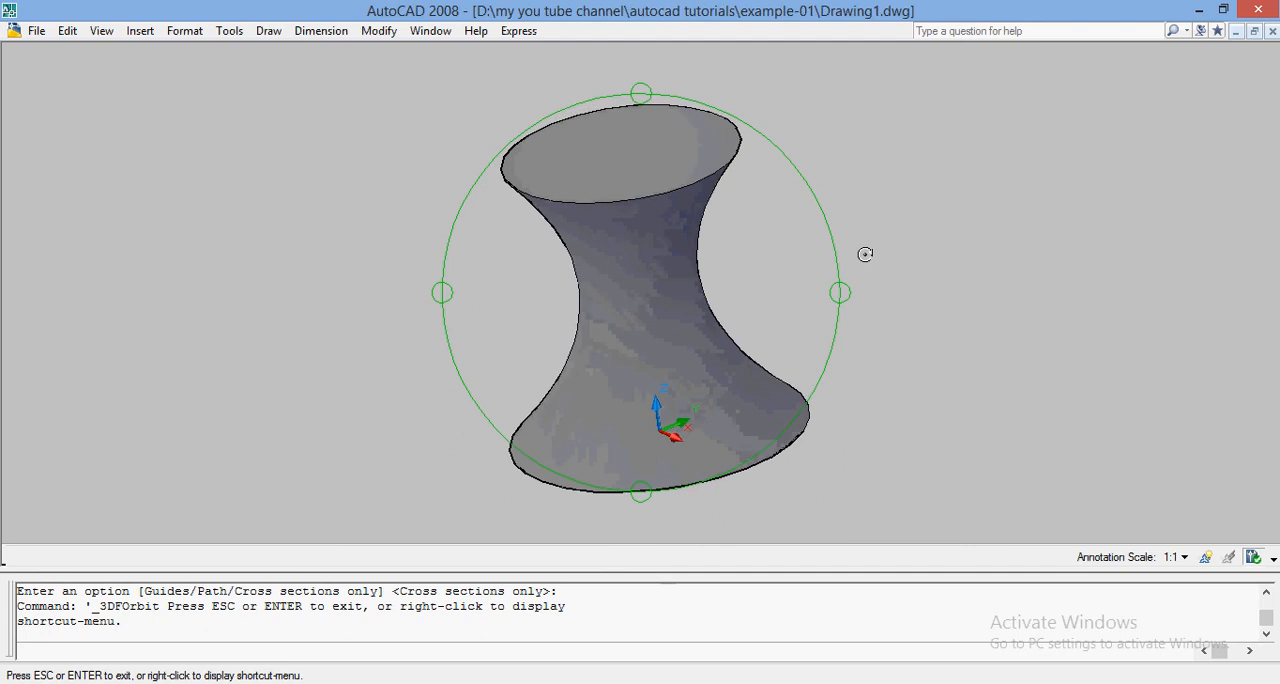
key(Escape)
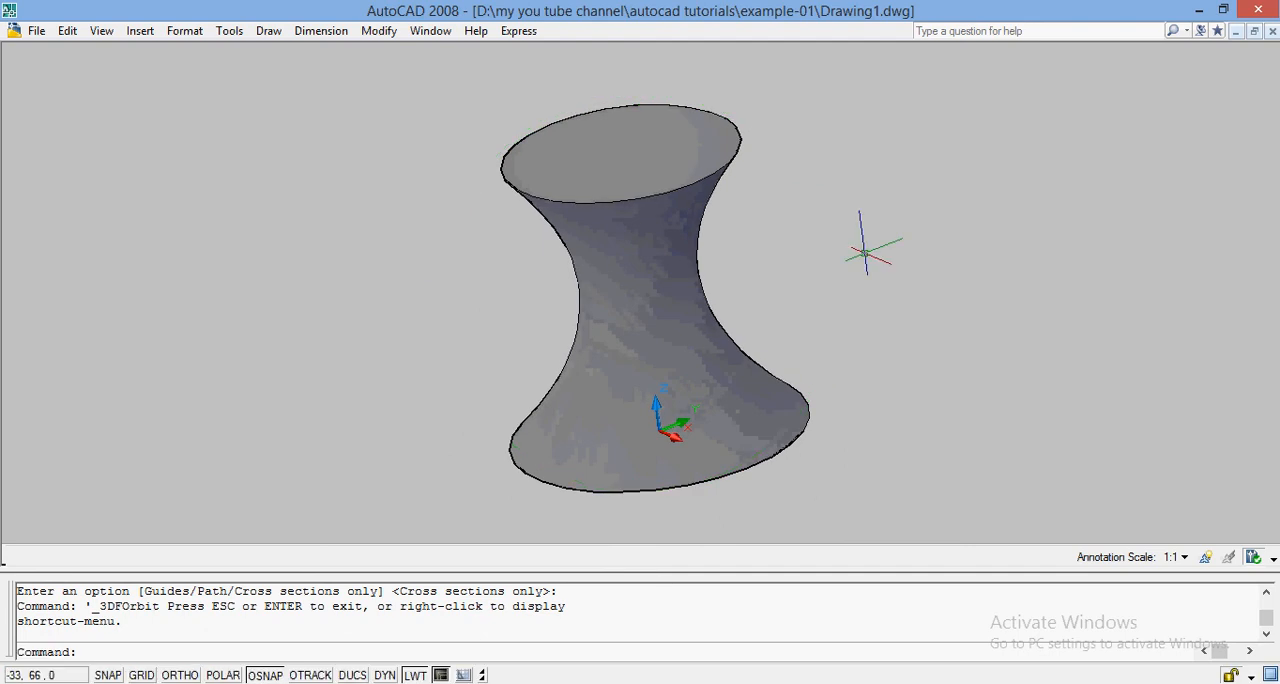